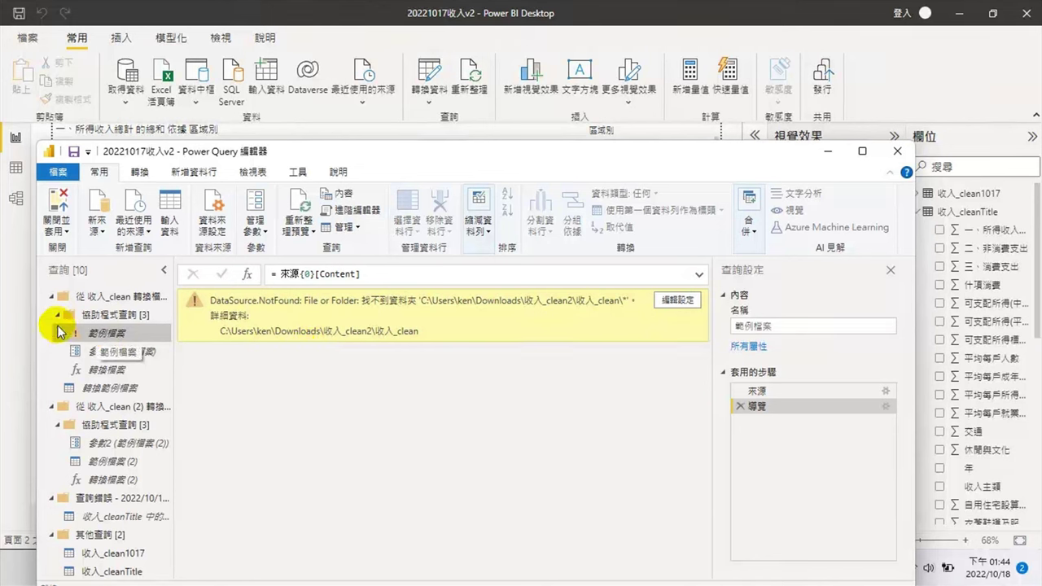
# Repoint the 來源 step of the 範例檔案 query to the folder 收入_clean3\收入_clean in Downloads
pyautogui.doubleClick(766, 392)
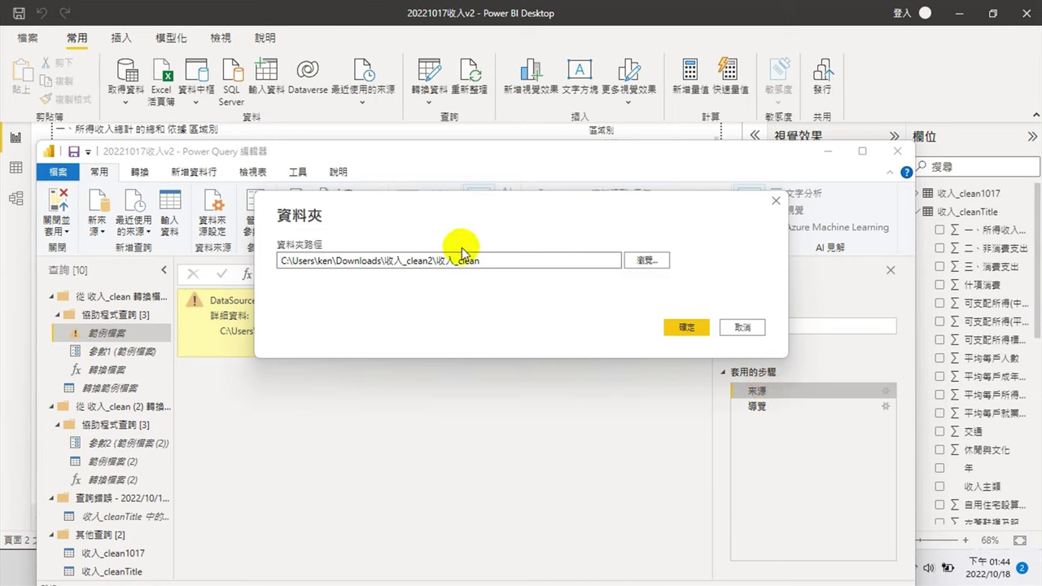
pyautogui.click(645, 261)
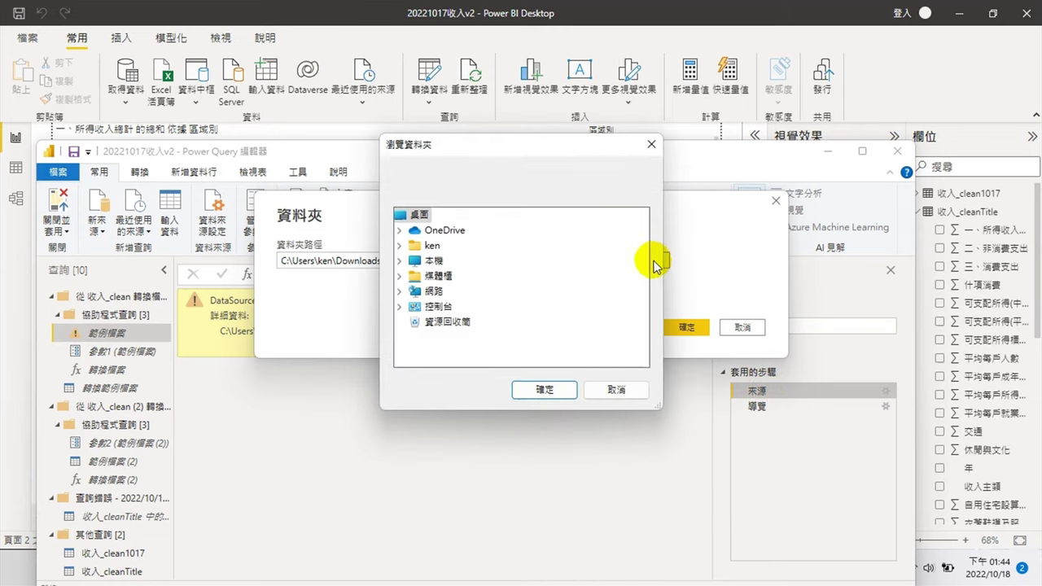
pyautogui.click(399, 261)
pyautogui.doubleClick(443, 229)
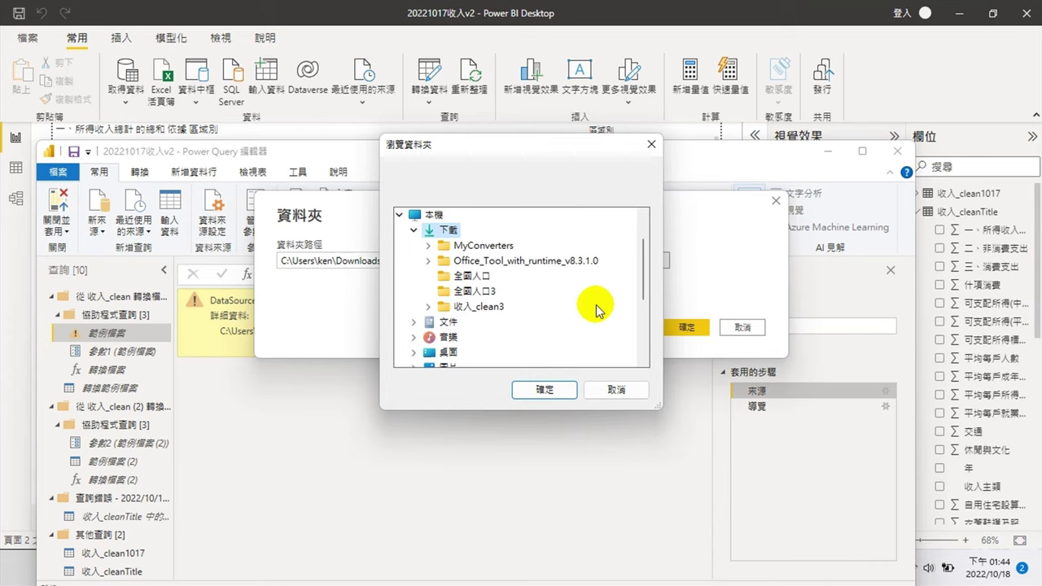
pyautogui.click(486, 308)
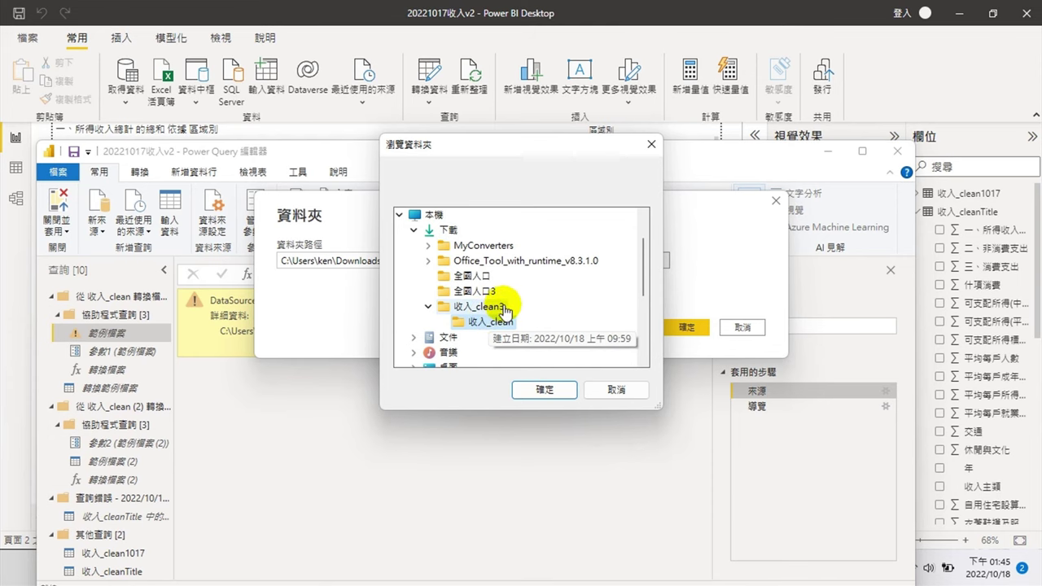
pyautogui.click(544, 390)
pyautogui.click(672, 327)
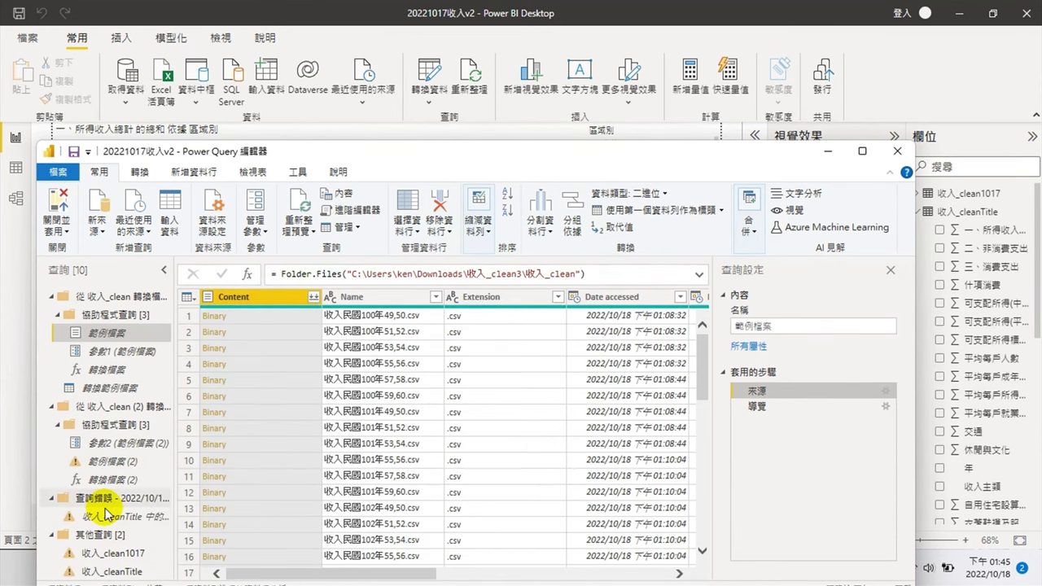
# Maximize the query editor and choose 收入_clean3\收入_clean in Downloads as the source folder of the 範例檔案 (2) query
pyautogui.click(863, 151)
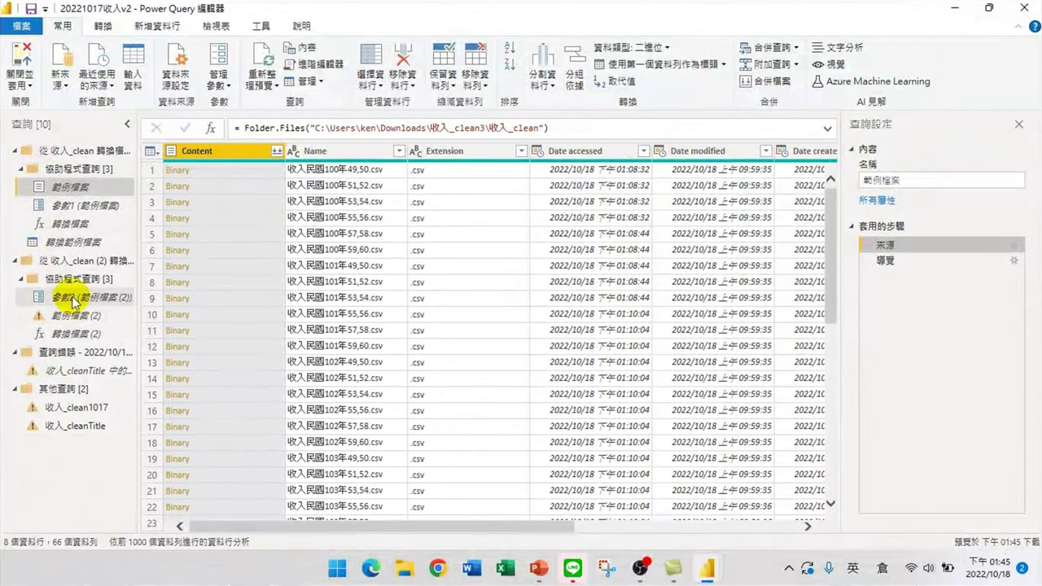
pyautogui.click(67, 315)
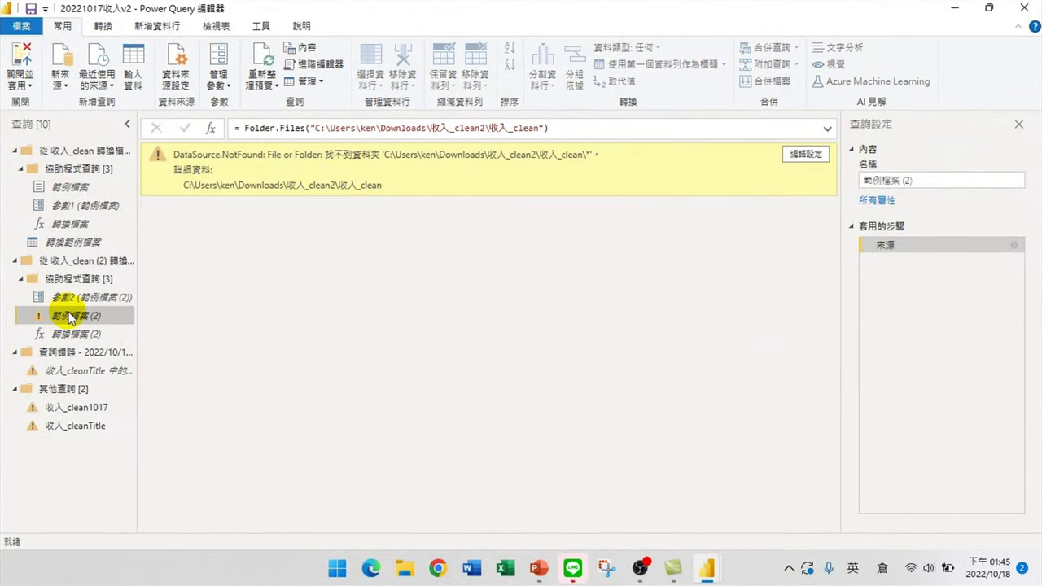
pyautogui.doubleClick(886, 246)
pyautogui.click(656, 260)
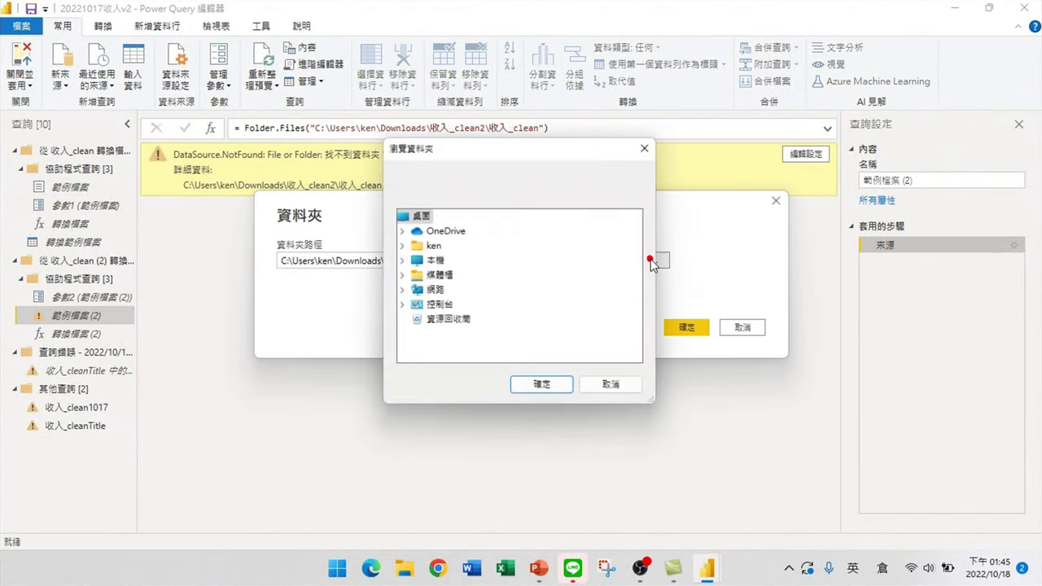
pyautogui.doubleClick(431, 261)
pyautogui.doubleClick(446, 230)
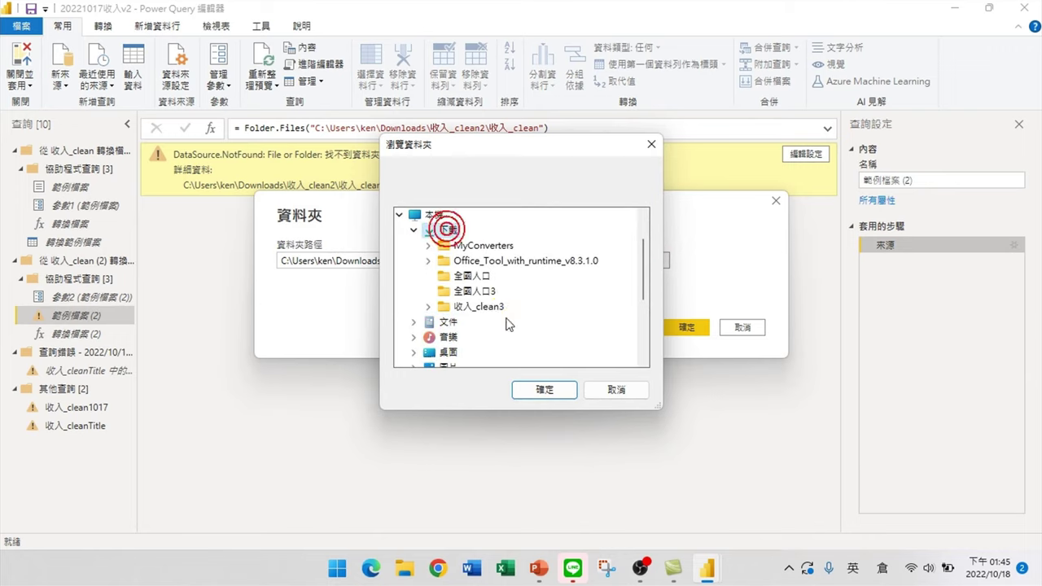
pyautogui.doubleClick(468, 306)
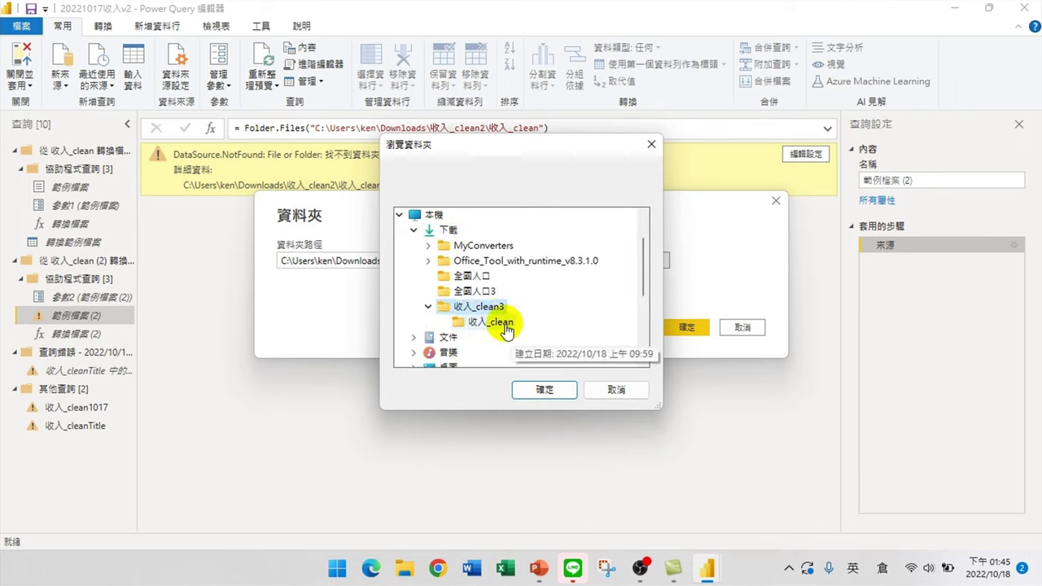
pyautogui.click(487, 321)
pyautogui.click(547, 394)
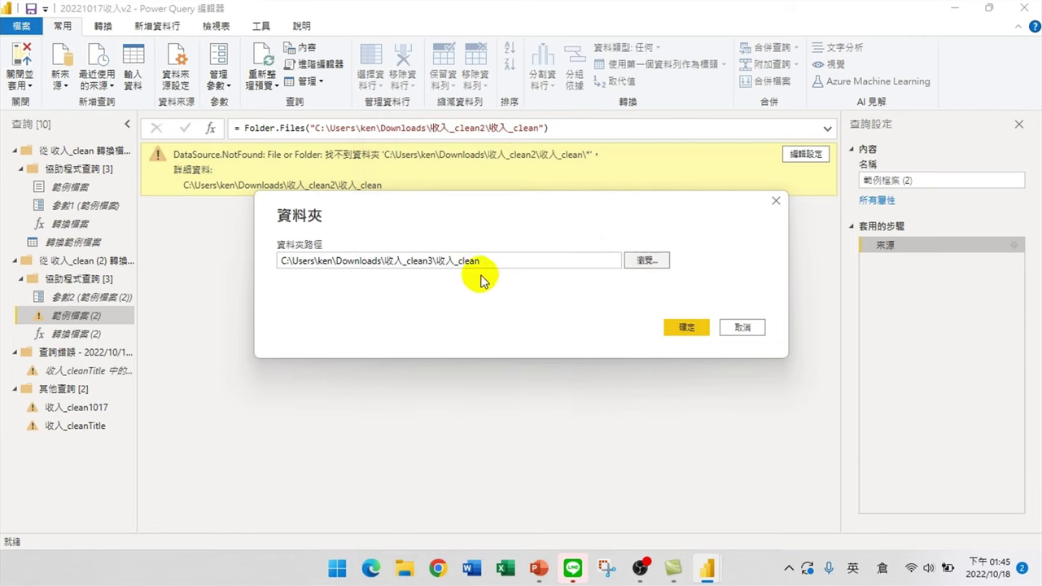
# Copy the new folder path for reuse and apply the source change to 範例檔案 (2)
pyautogui.moveTo(495, 259); pyautogui.dragTo(268, 259)
pyautogui.rightClick(342, 268)
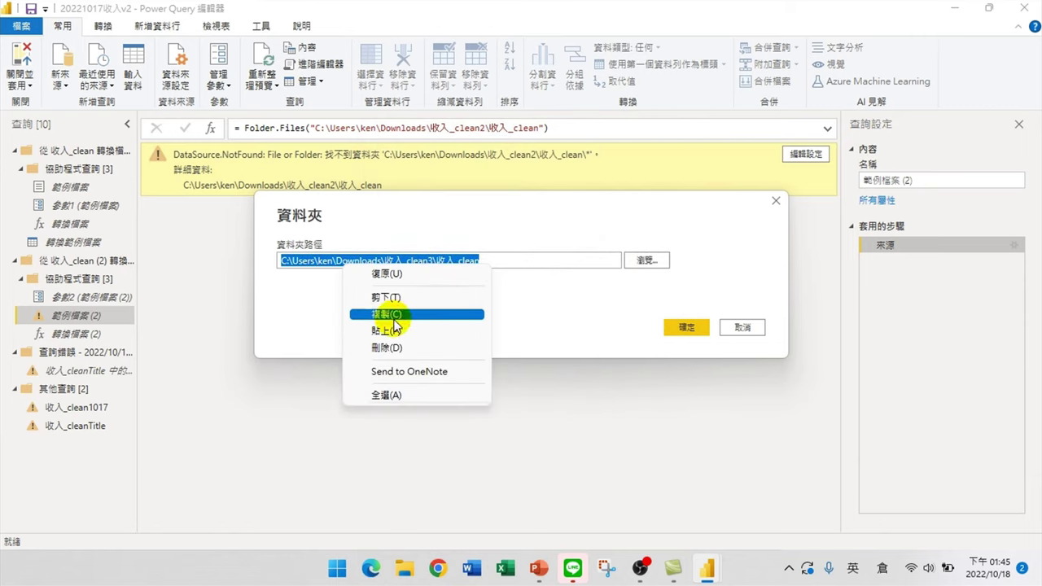
pyautogui.click(395, 316)
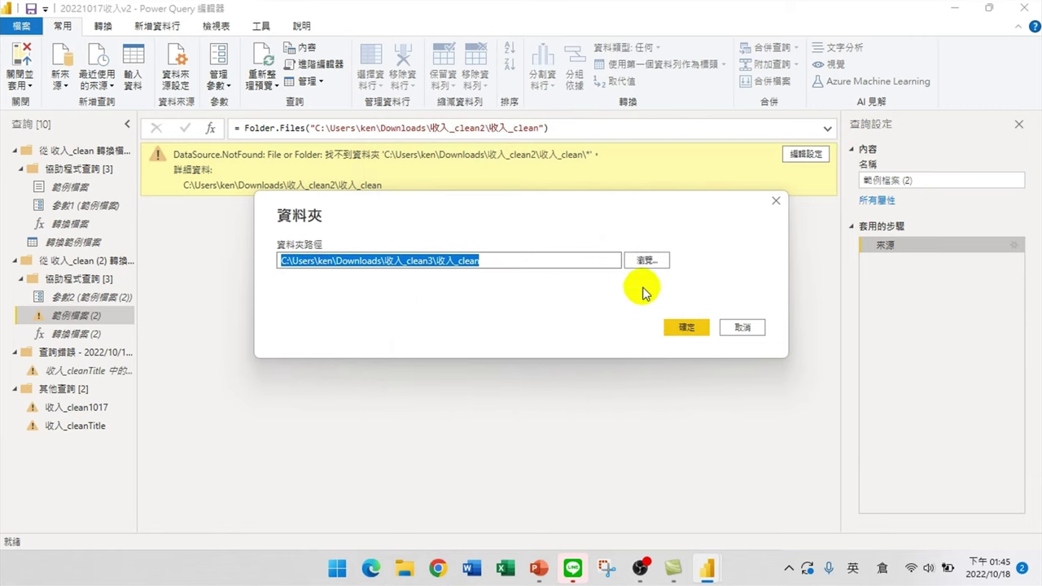
pyautogui.click(687, 327)
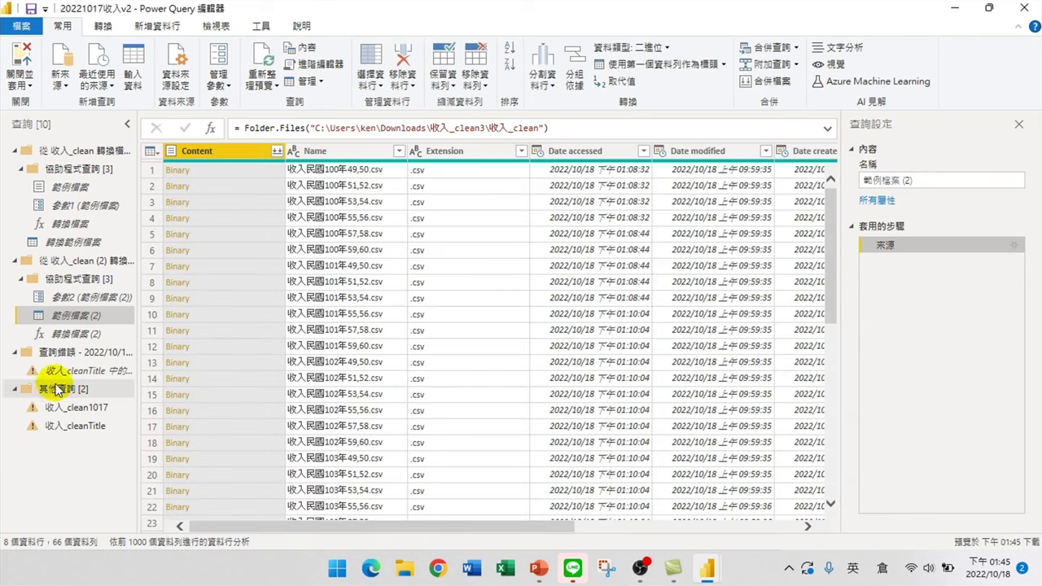
# Examine the 來源 step of the error query for 收入_cleanTitle
pyautogui.click(58, 371)
pyautogui.click(901, 246)
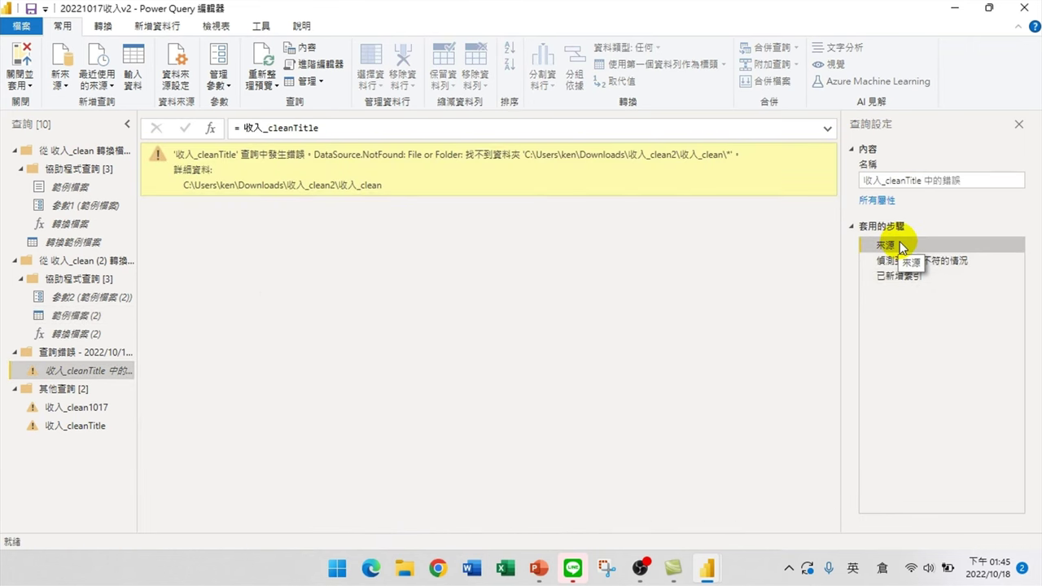
pyautogui.click(901, 245)
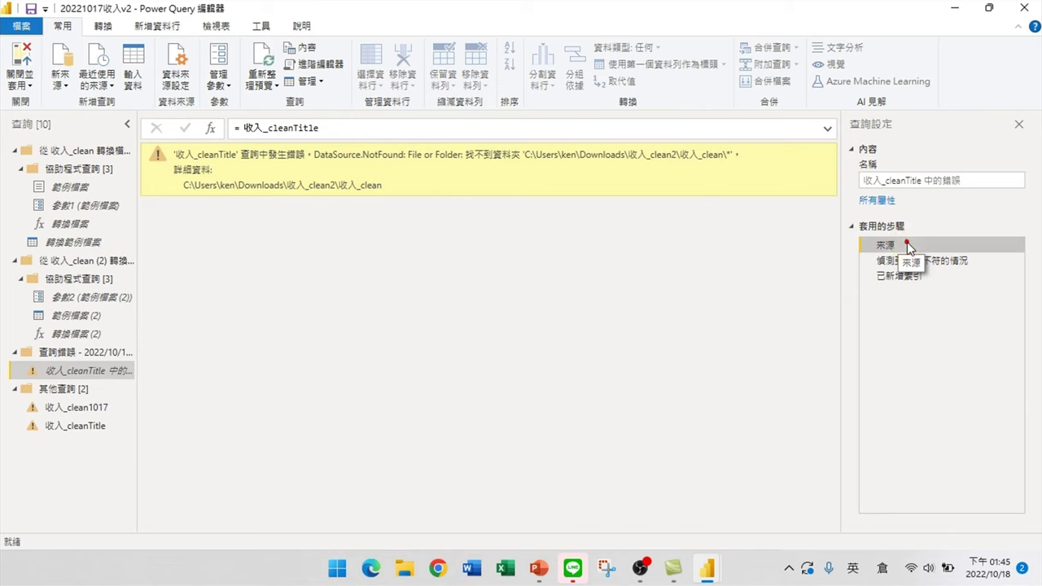
pyautogui.click(868, 275)
pyautogui.click(900, 246)
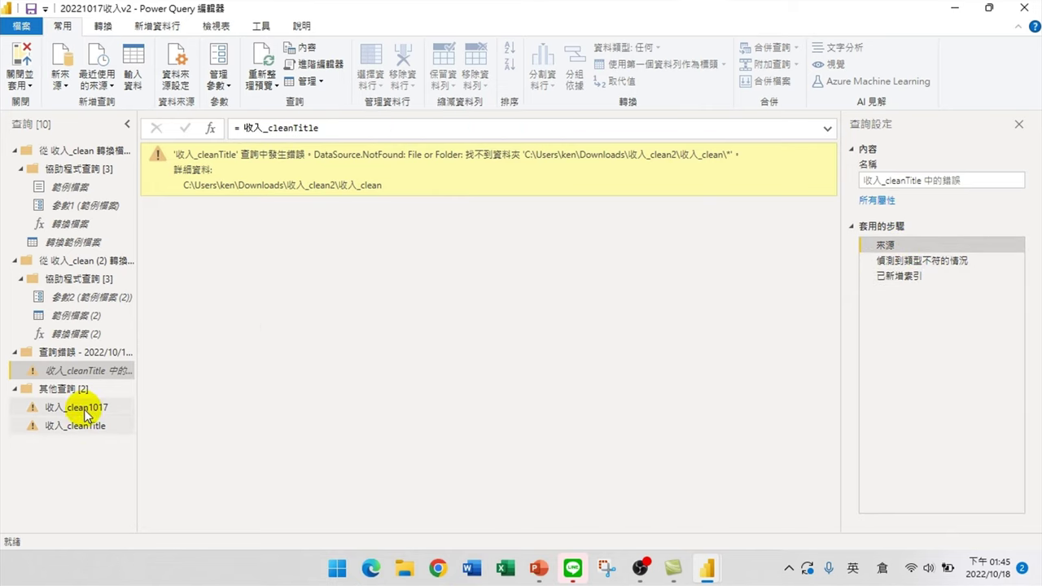
# Replace the source folder path of the 收入_clean1017 query with the copied 收入_clean3\收入_clean path
pyautogui.click(86, 407)
pyautogui.click(902, 246)
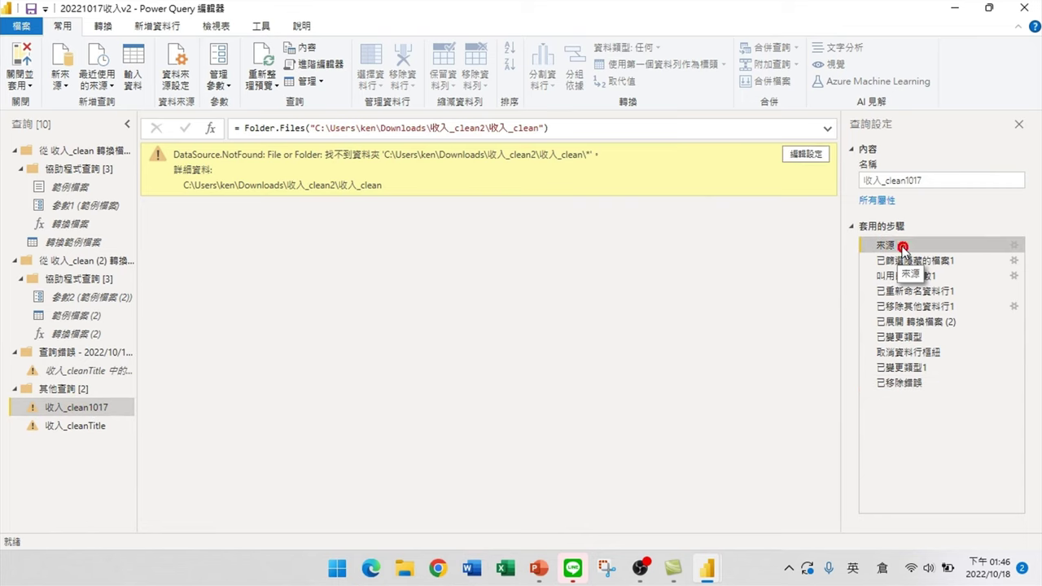
pyautogui.doubleClick(901, 246)
pyautogui.click(551, 260)
pyautogui.hotkey('ctrl', 'a')
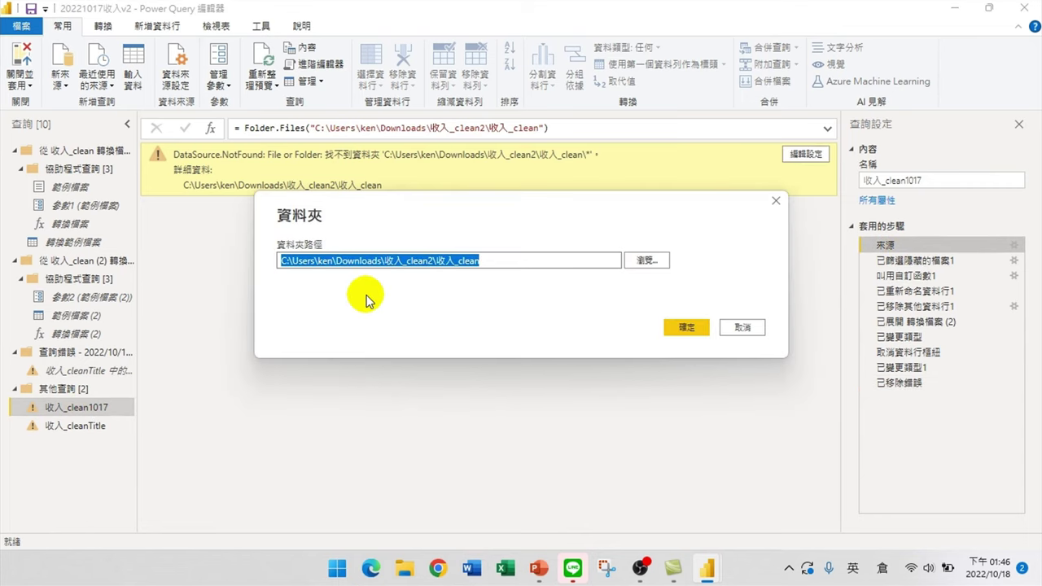
pyautogui.hotkey('ctrl', 'v')
pyautogui.click(684, 326)
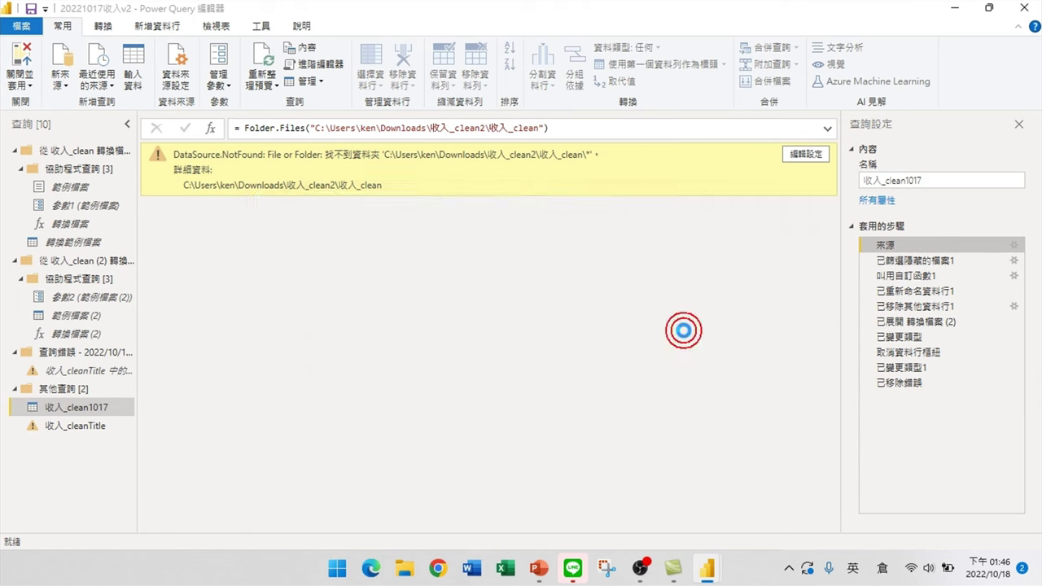
# Edit the 來源 folder path of the 收入_cleanTitle query so that it points to 收入_clean3\收入_clean
pyautogui.click(77, 424)
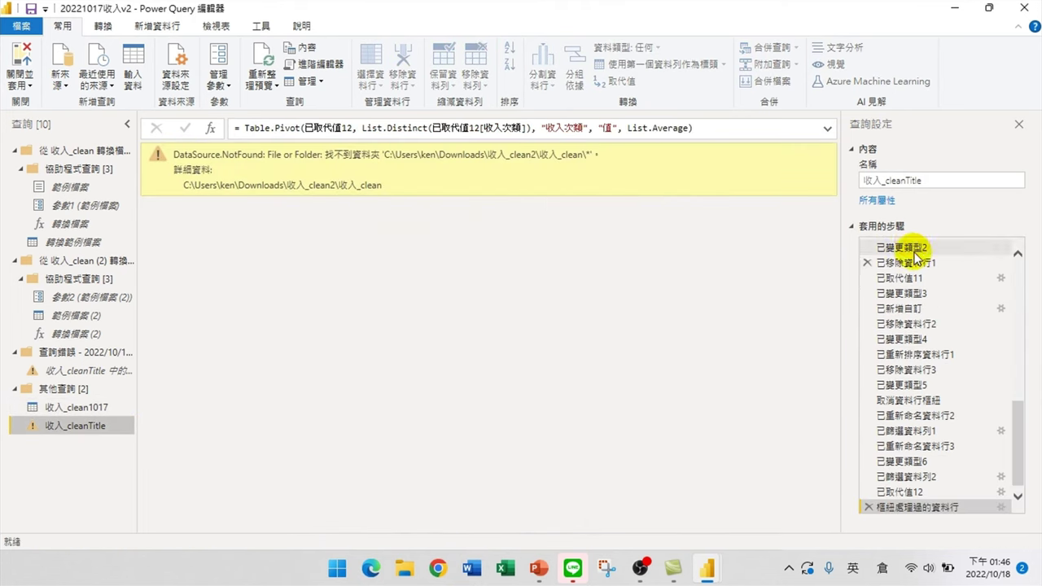
pyautogui.scroll(5, 916, 279)
pyautogui.click(892, 244)
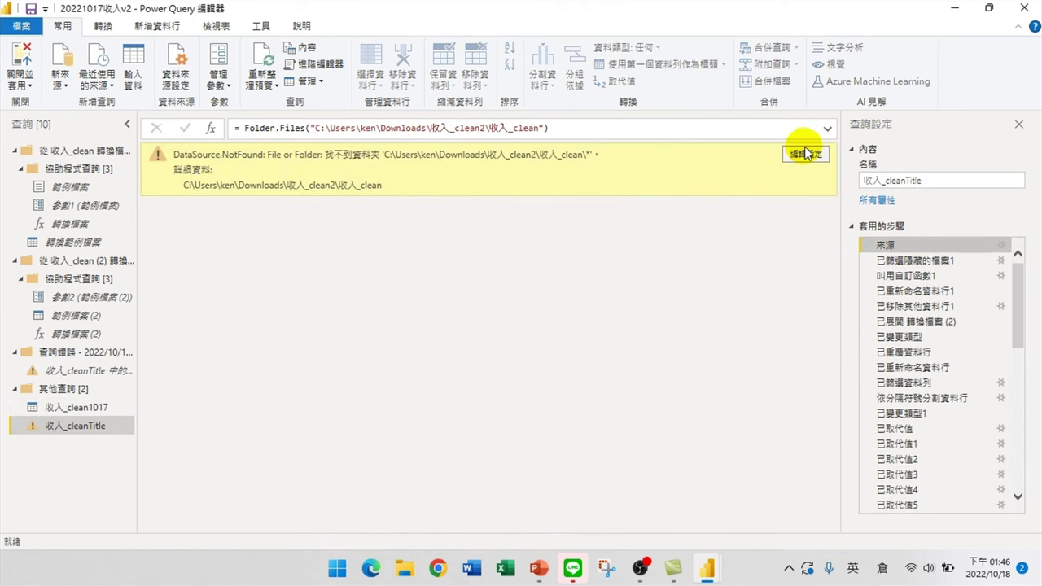
pyautogui.doubleClick(918, 246)
pyautogui.moveTo(572, 261); pyautogui.dragTo(444, 262)
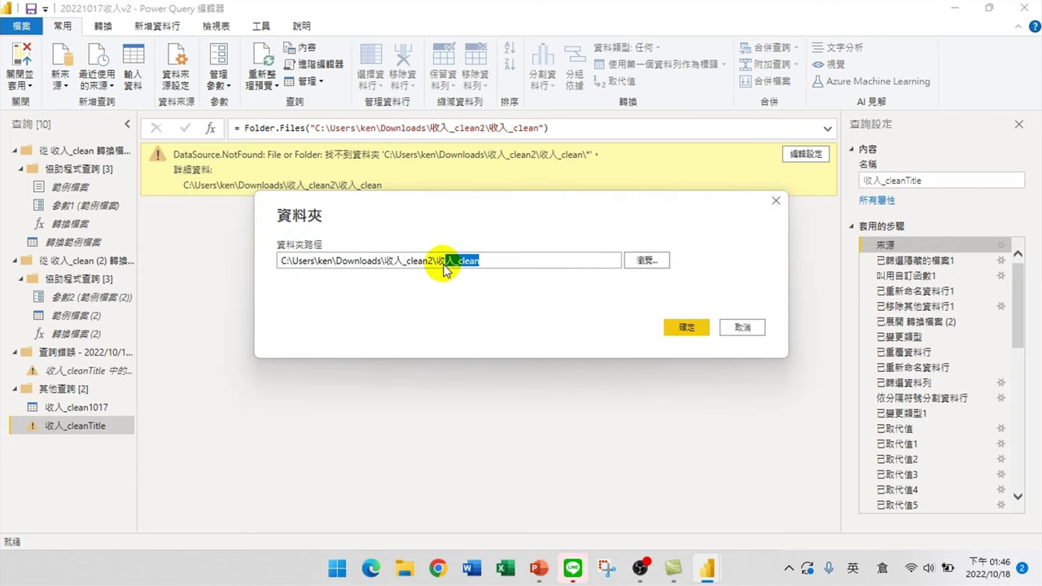
pyautogui.click(434, 254)
pyautogui.press('BackSpace')
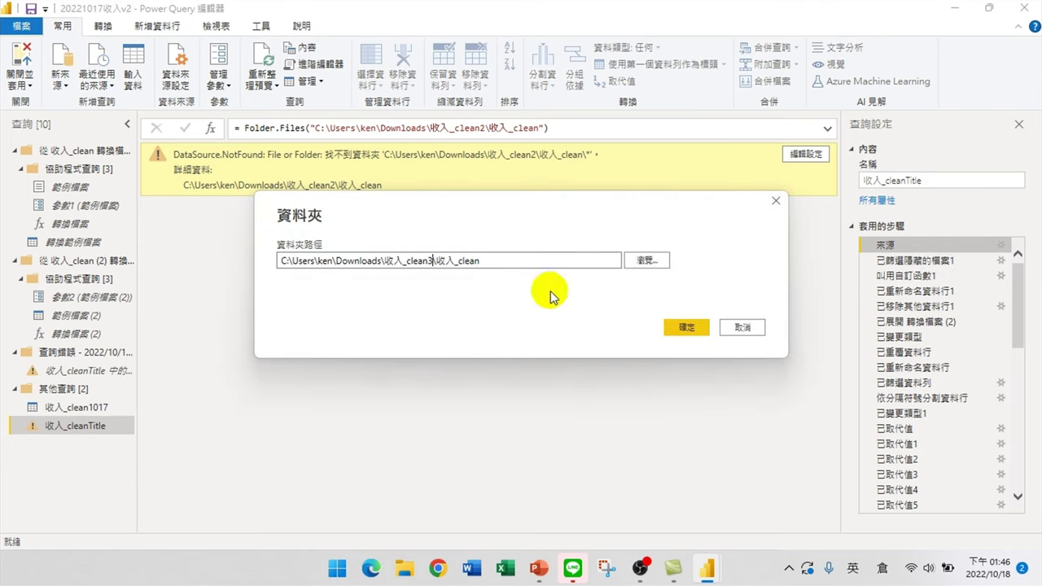
pyautogui.write('3')
pyautogui.click(687, 327)
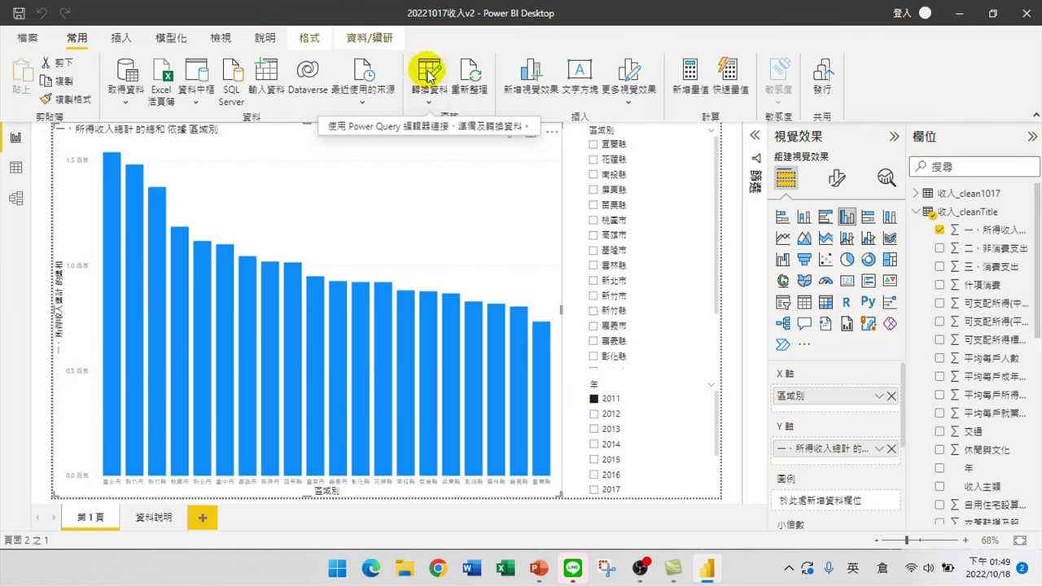
# Set the report's data source to the Downloads folder 收入_clean3\收入_clean through the data source settings
pyautogui.click(428, 96)
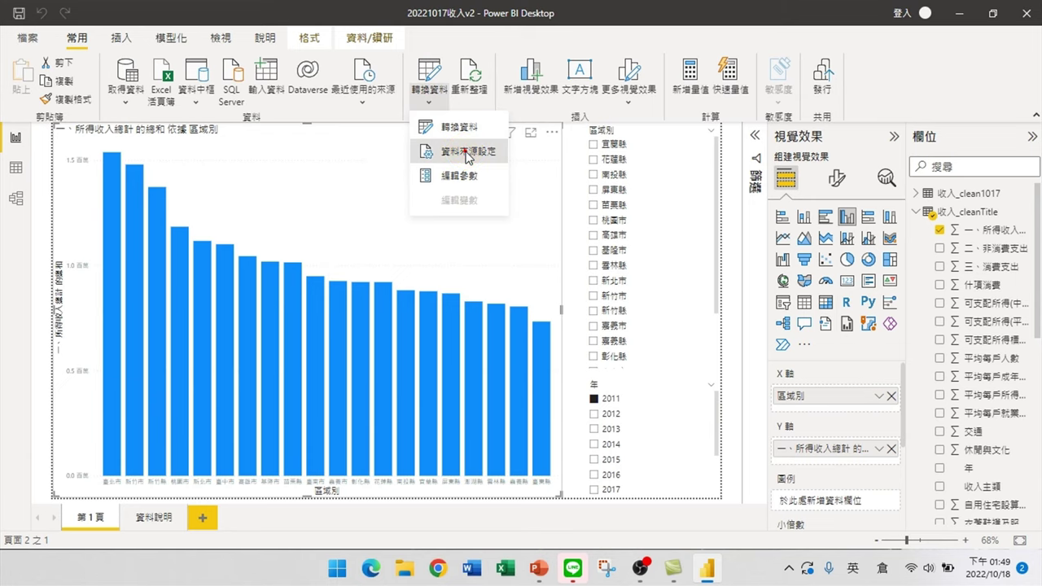
pyautogui.click(468, 153)
pyautogui.click(346, 196)
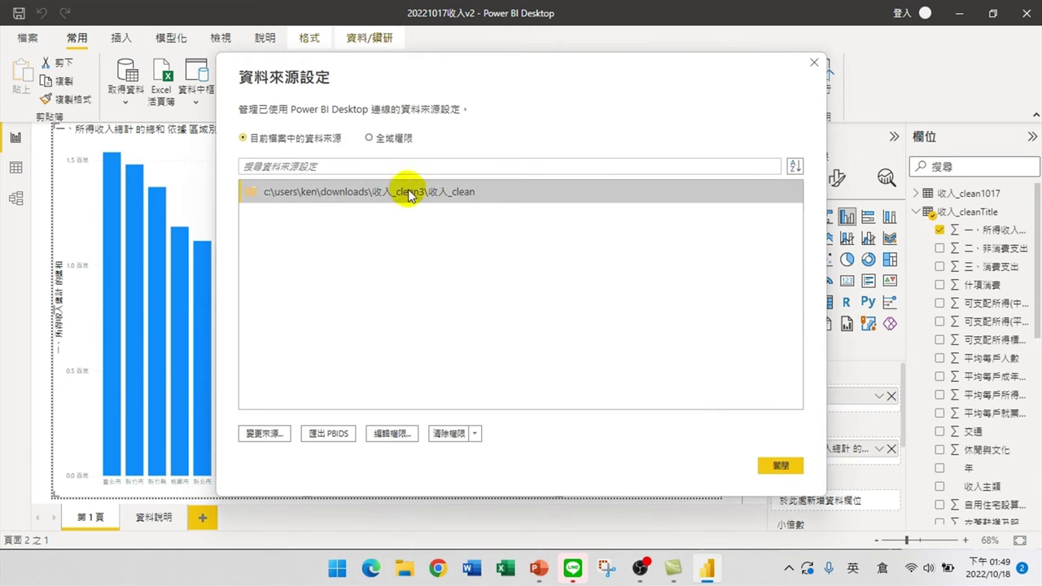
pyautogui.click(263, 435)
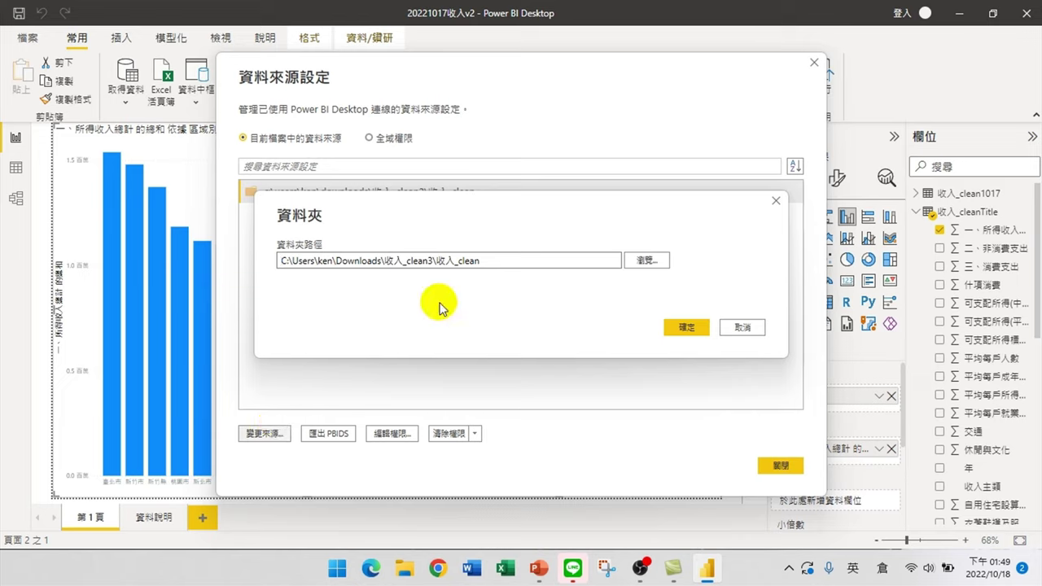
pyautogui.moveTo(407, 262); pyautogui.dragTo(431, 262)
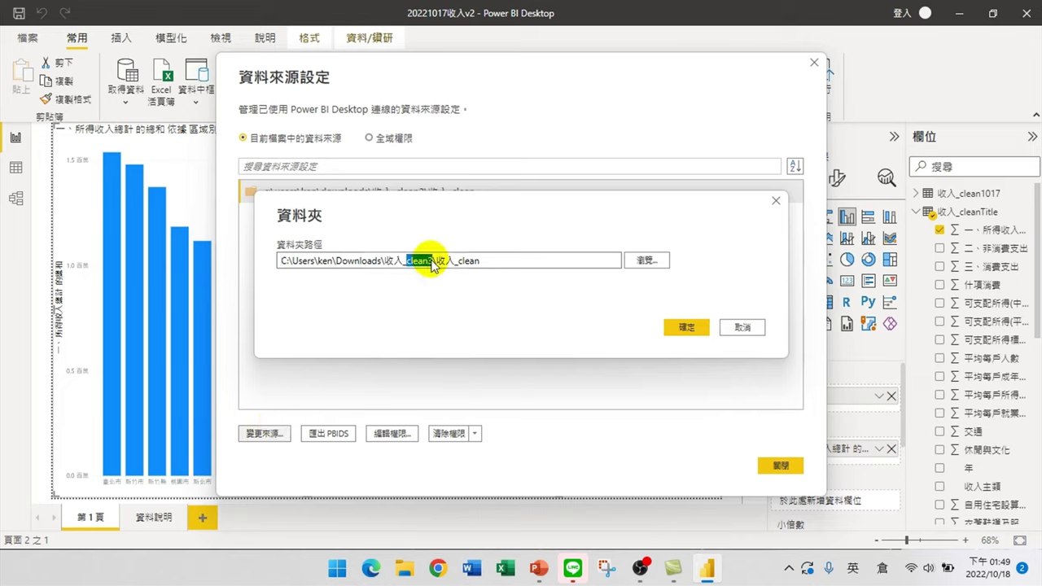
pyautogui.click(648, 261)
pyautogui.scroll(-1, 513, 319)
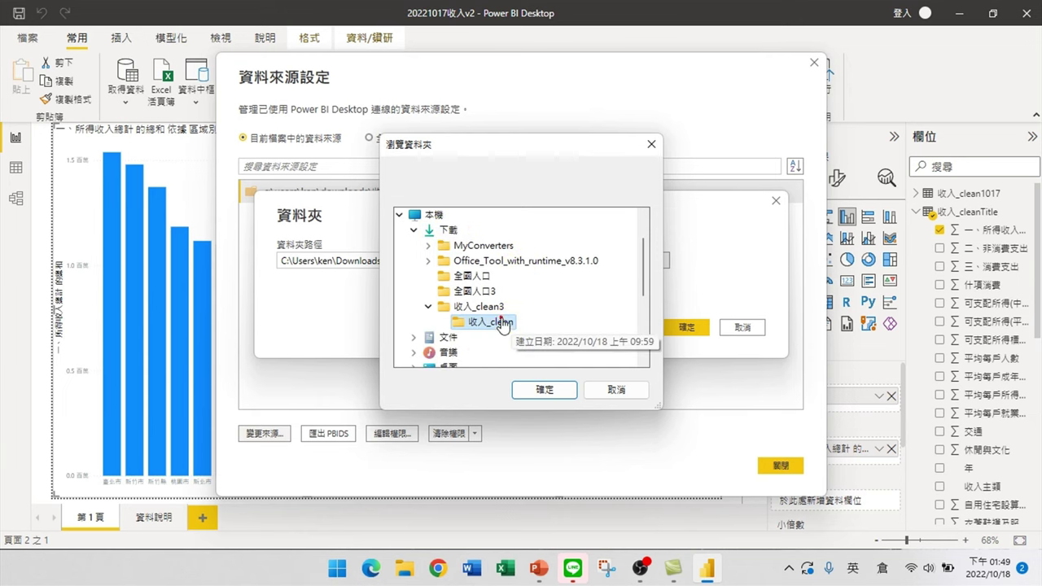
pyautogui.click(544, 391)
pyautogui.click(686, 327)
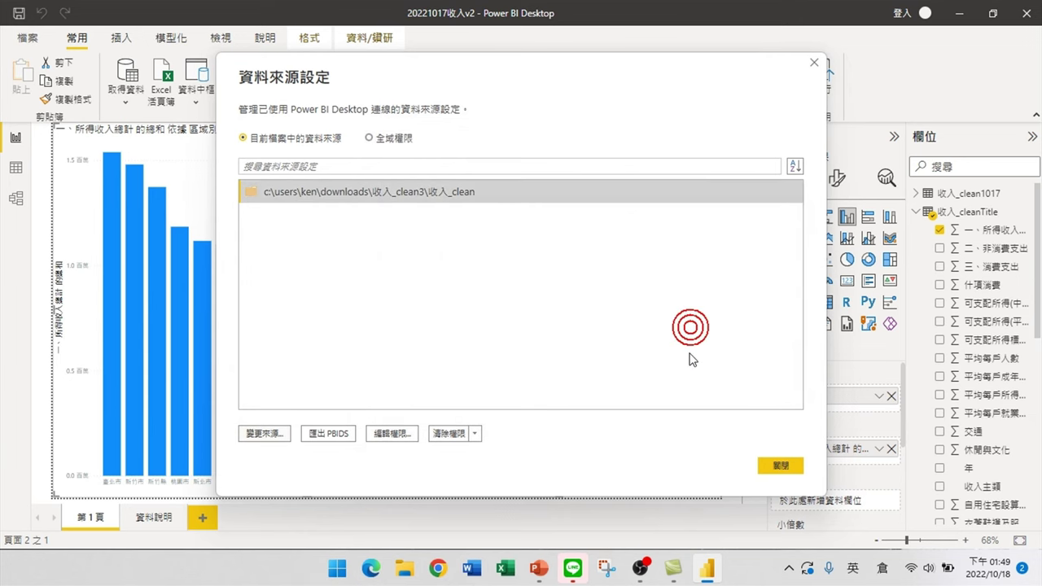
pyautogui.click(780, 466)
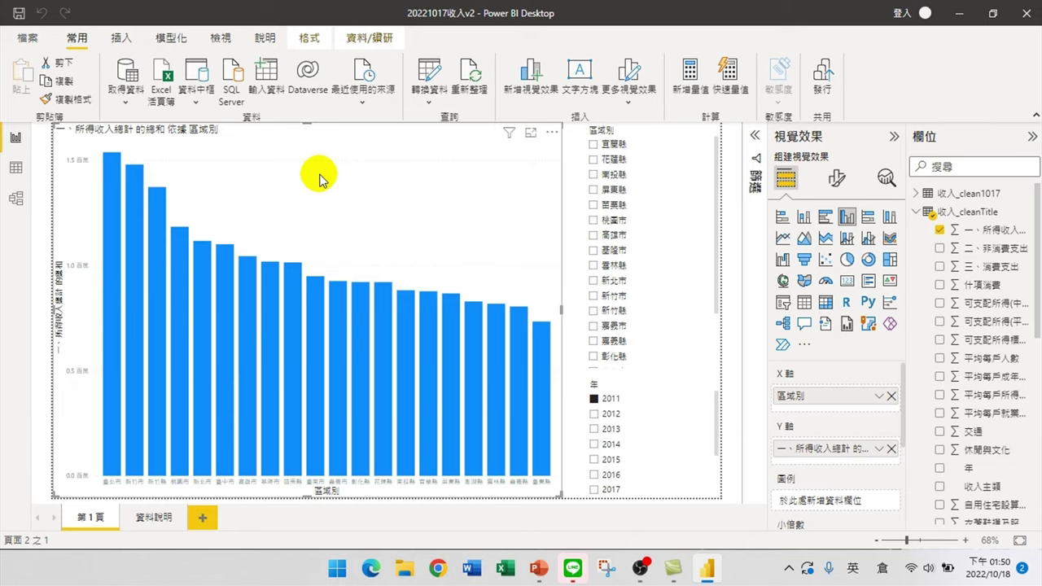
# Reopen the query editor and delete the final pivot step 樞紐處理過的資料行 from the 收入_cleanTitle query
pyautogui.click(429, 75)
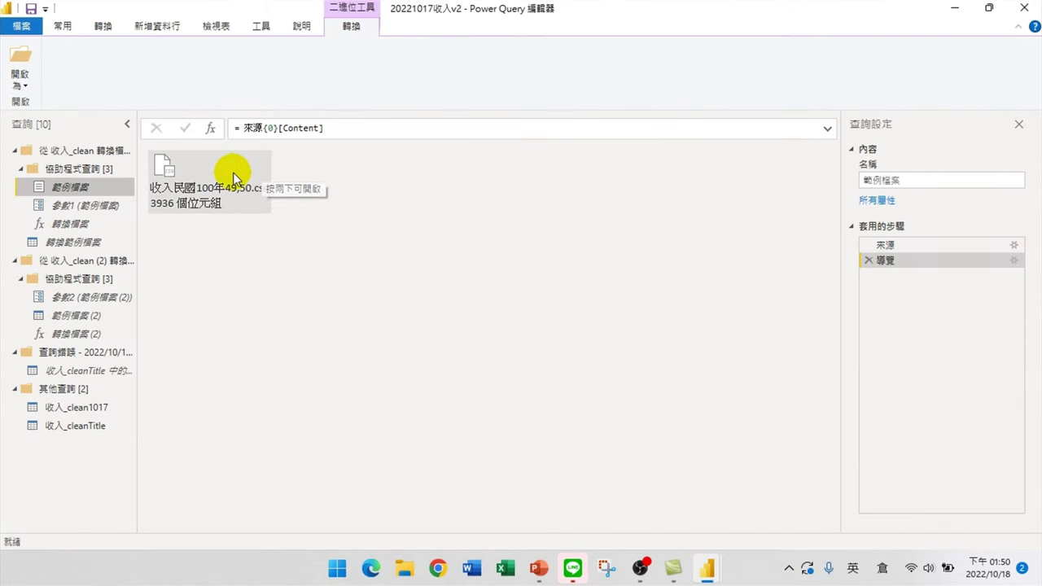
pyautogui.click(70, 426)
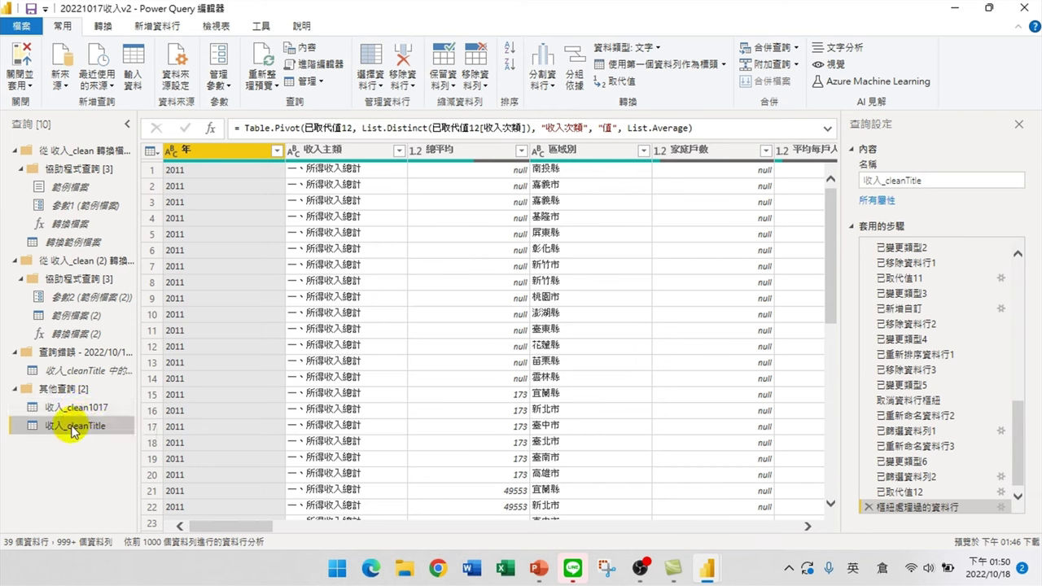
pyautogui.click(868, 508)
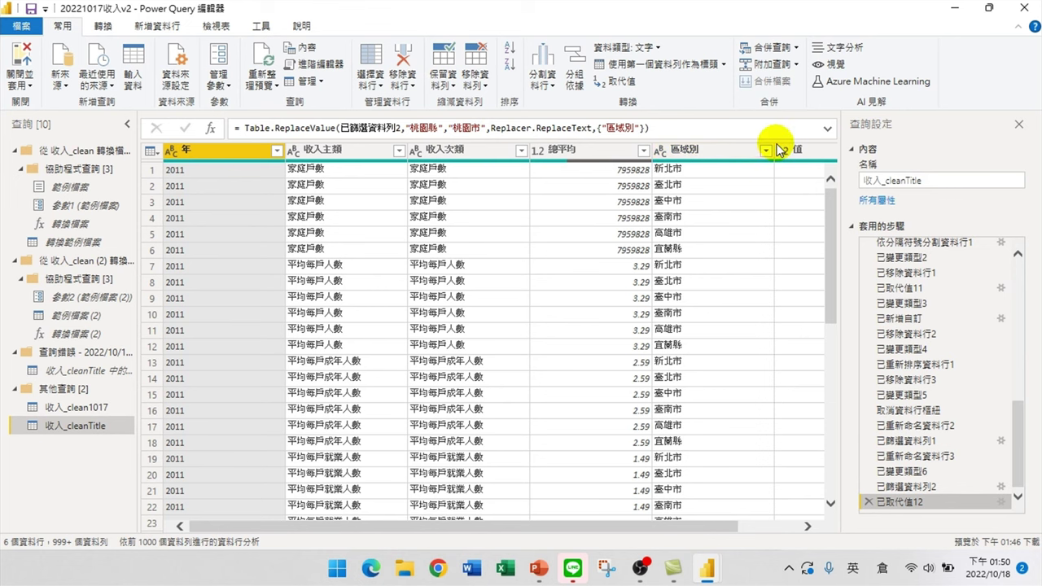
# Pivot the 收入次類 column of the 收入_cleanTitle query with 值 as the values column and 平均 as the aggregate function
pyautogui.moveTo(697, 524); pyautogui.dragTo(794, 525)
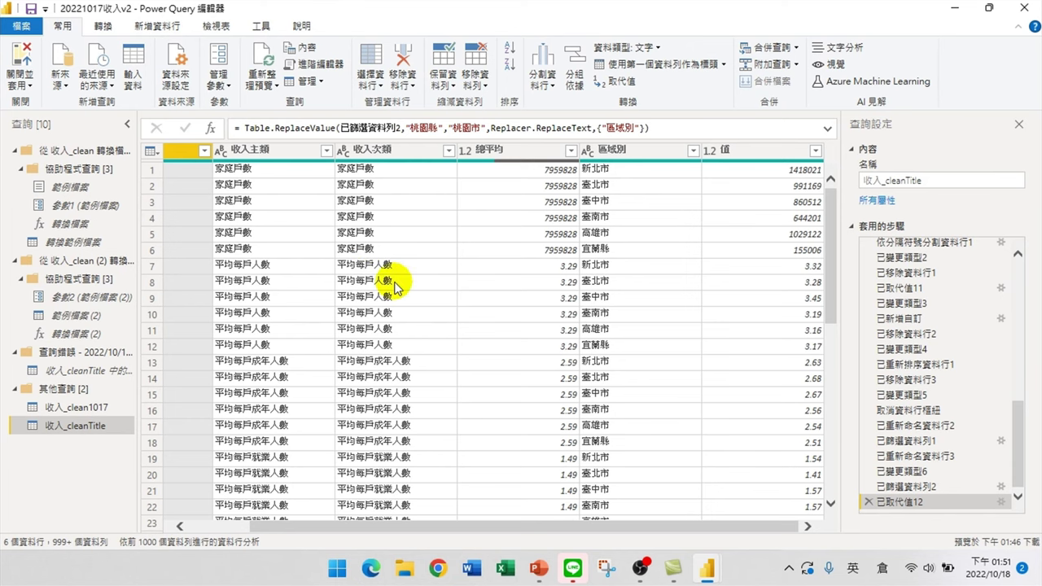
pyautogui.scroll(-6, 372, 282)
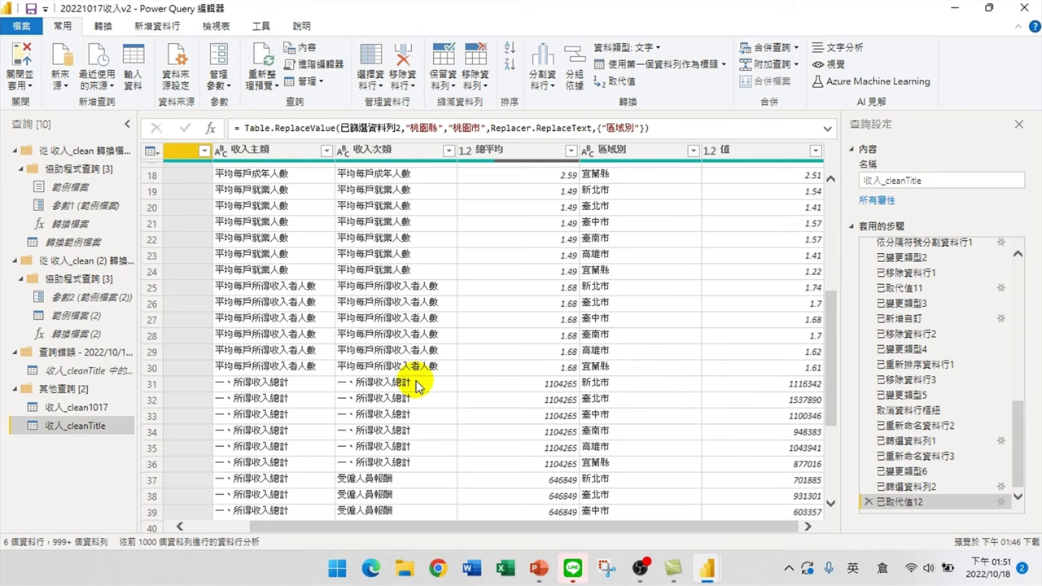
pyautogui.scroll(6, 418, 386)
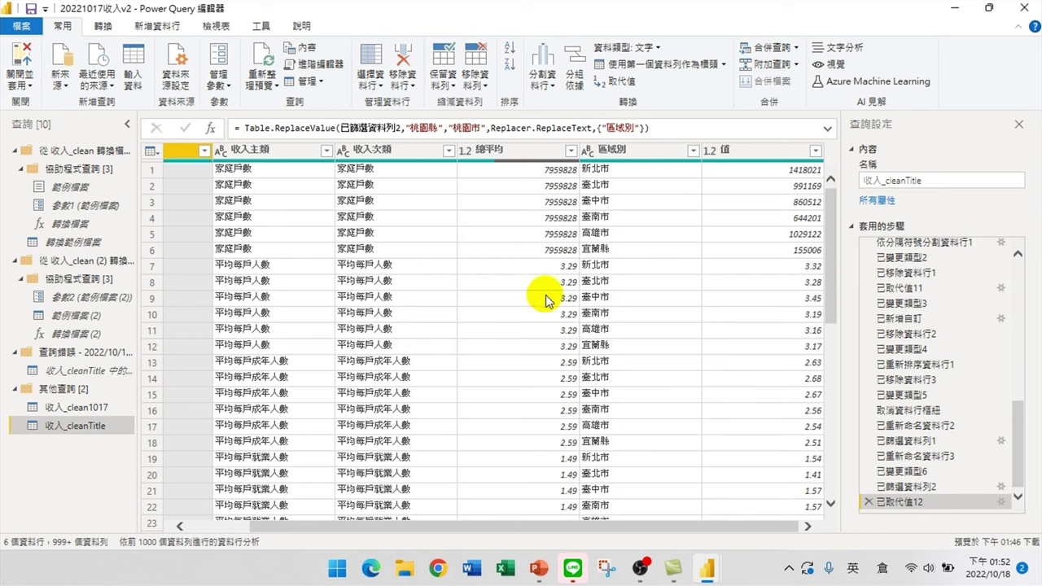
pyautogui.click(391, 148)
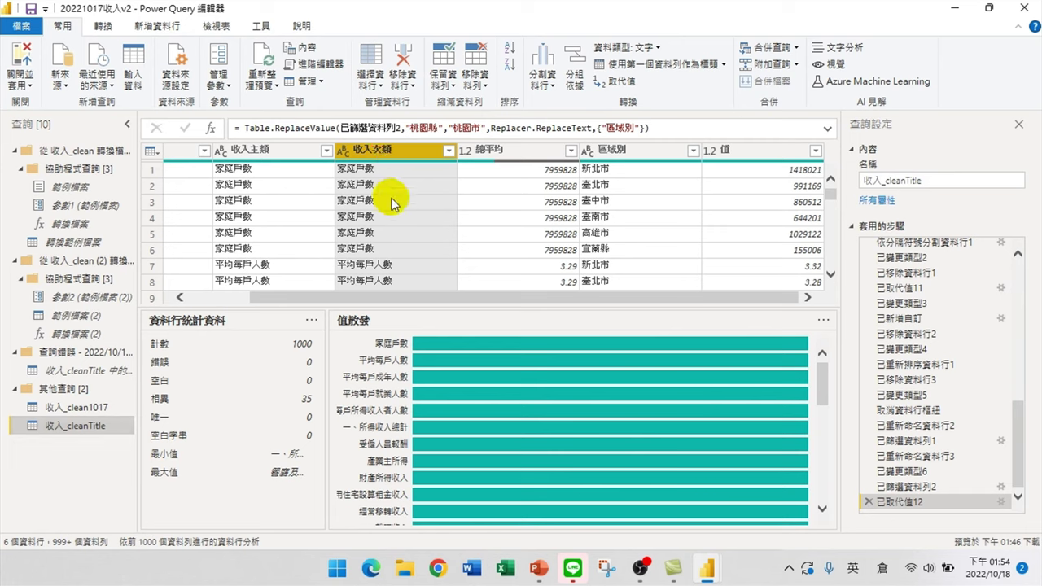
pyautogui.click(106, 28)
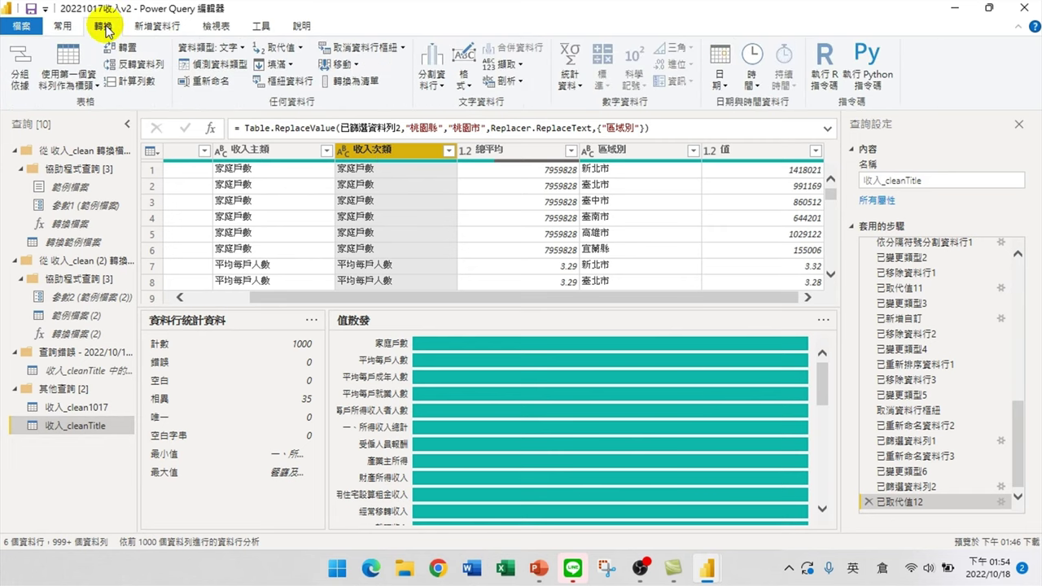
pyautogui.click(289, 84)
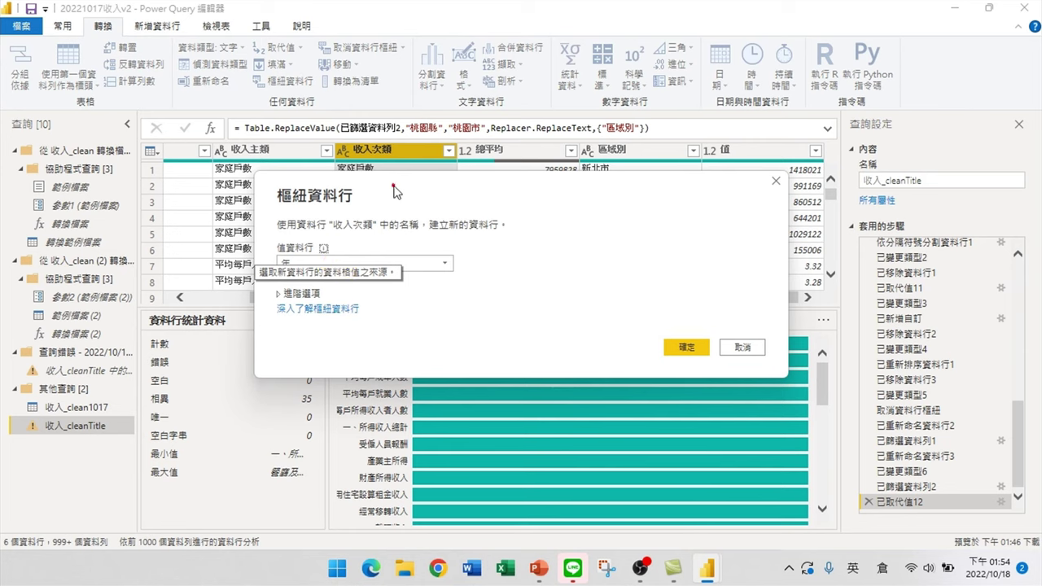
pyautogui.click(429, 204)
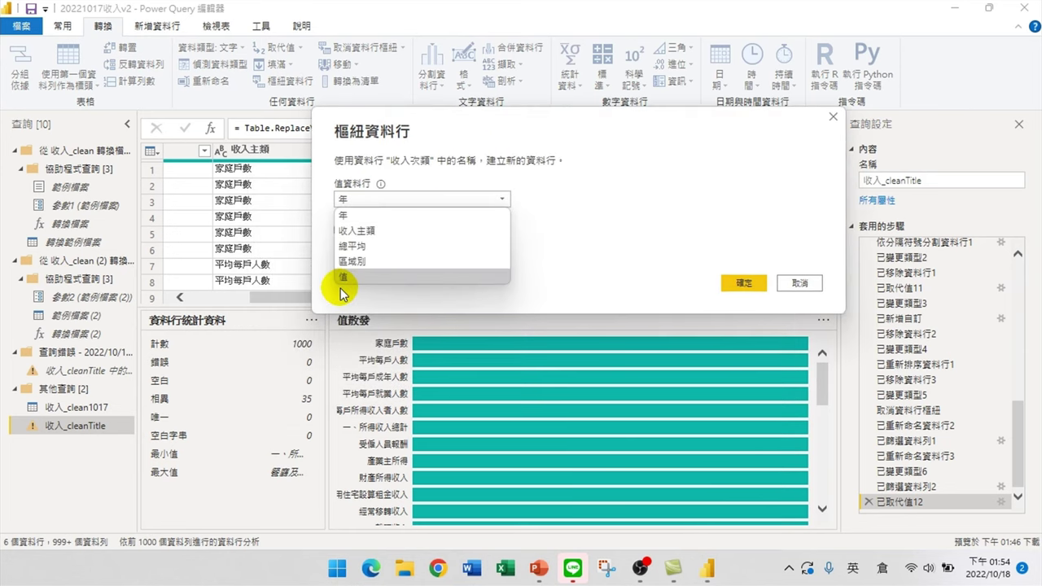
pyautogui.click(405, 275)
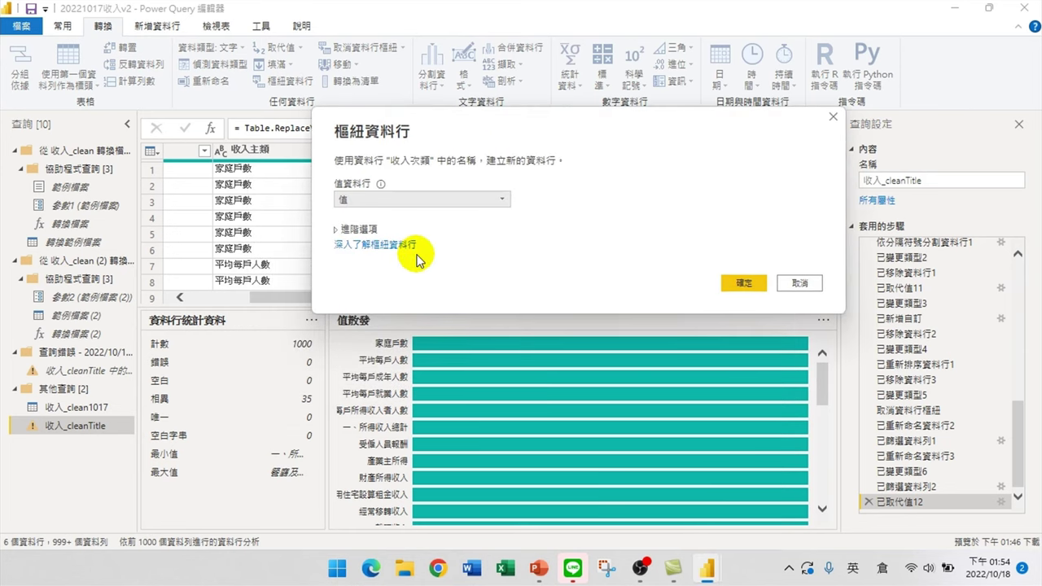
pyautogui.click(350, 229)
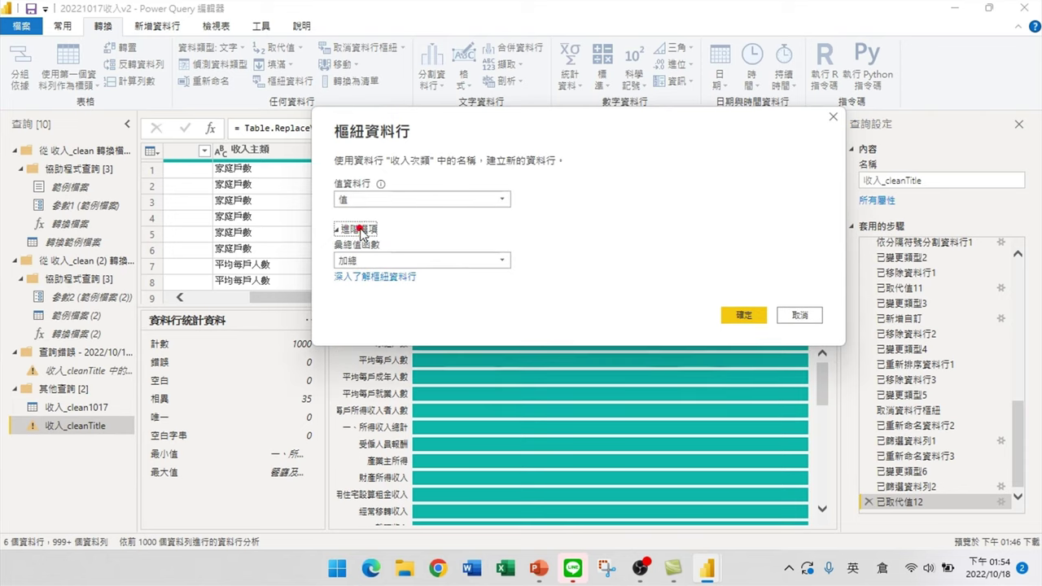
pyautogui.click(363, 267)
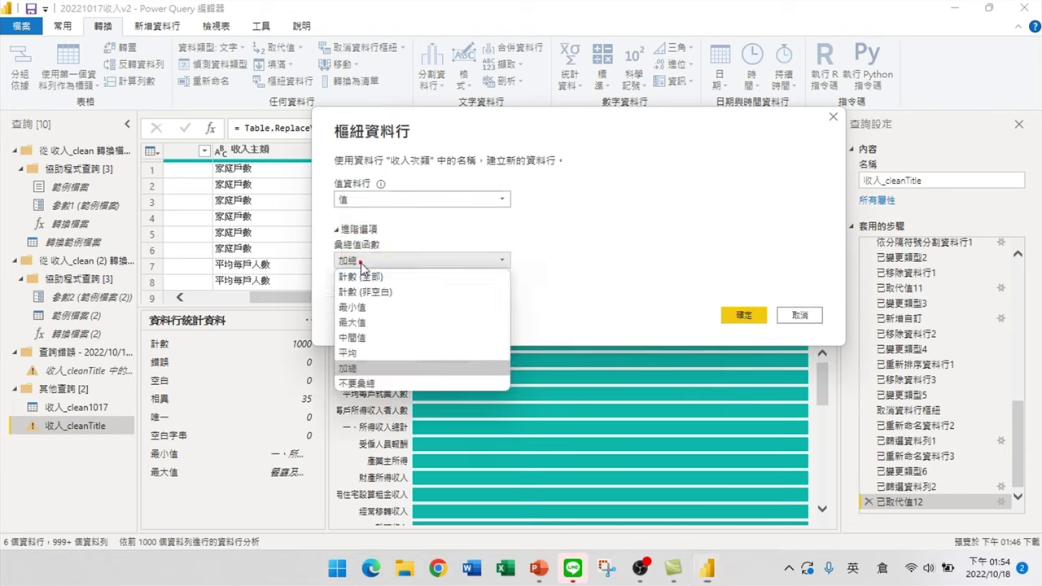
pyautogui.click(376, 355)
pyautogui.click(739, 313)
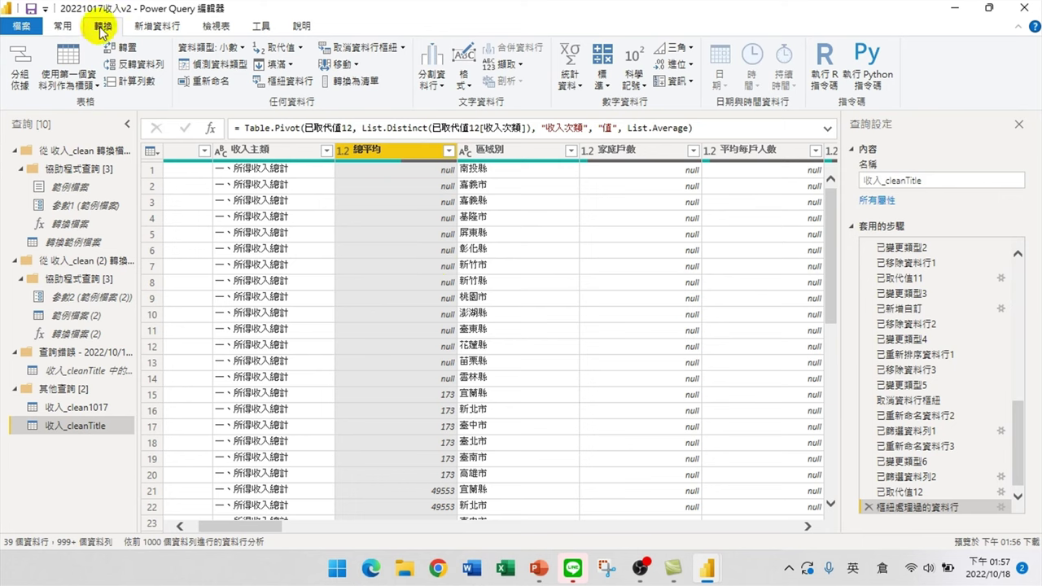
pyautogui.click(288, 84)
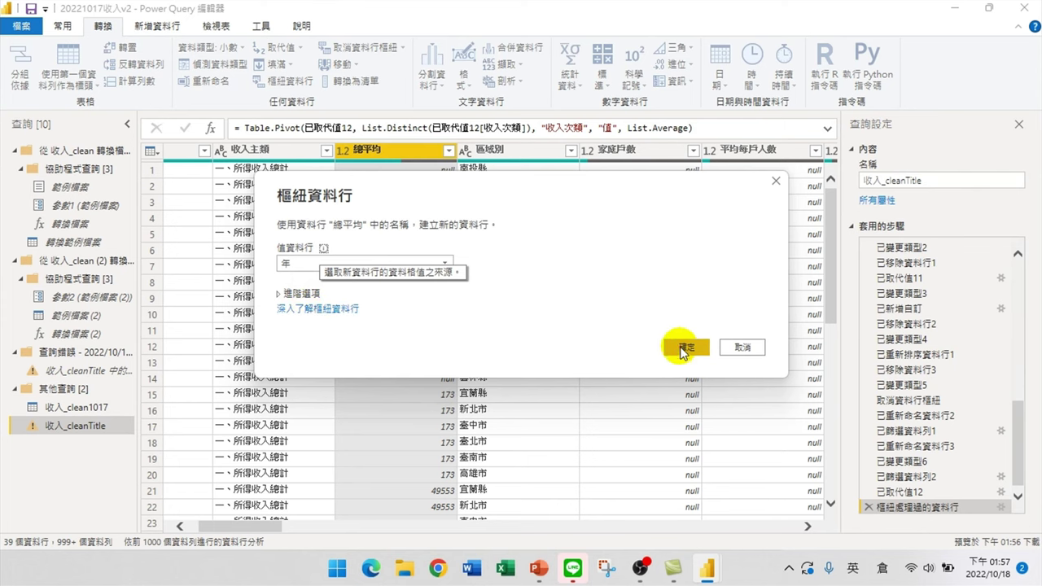
pyautogui.click(740, 349)
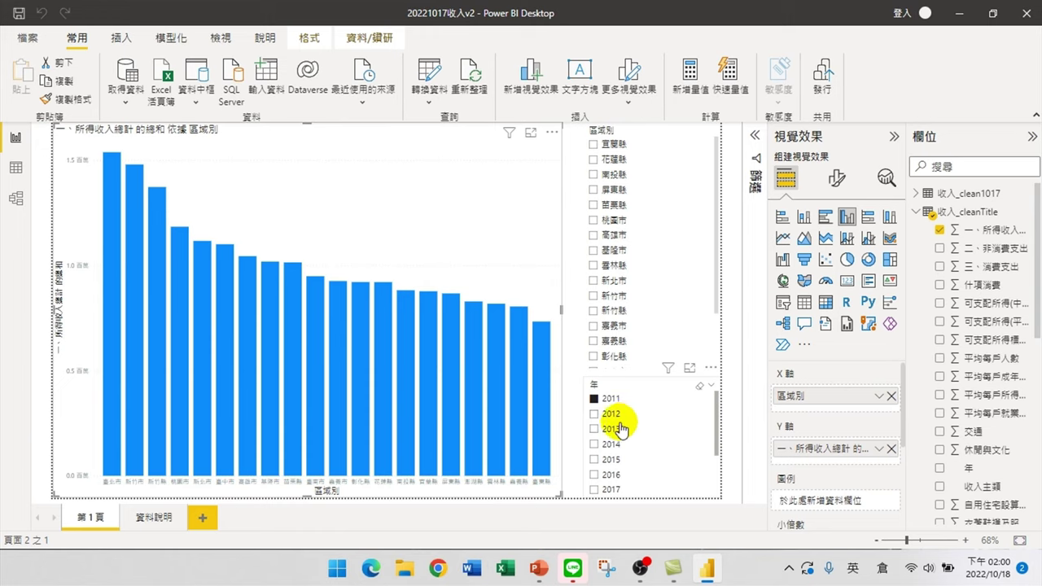
# Filter the regional income chart with the 年 slicer, choosing 2021 and finally 2019
pyautogui.scroll(-2, 623, 428)
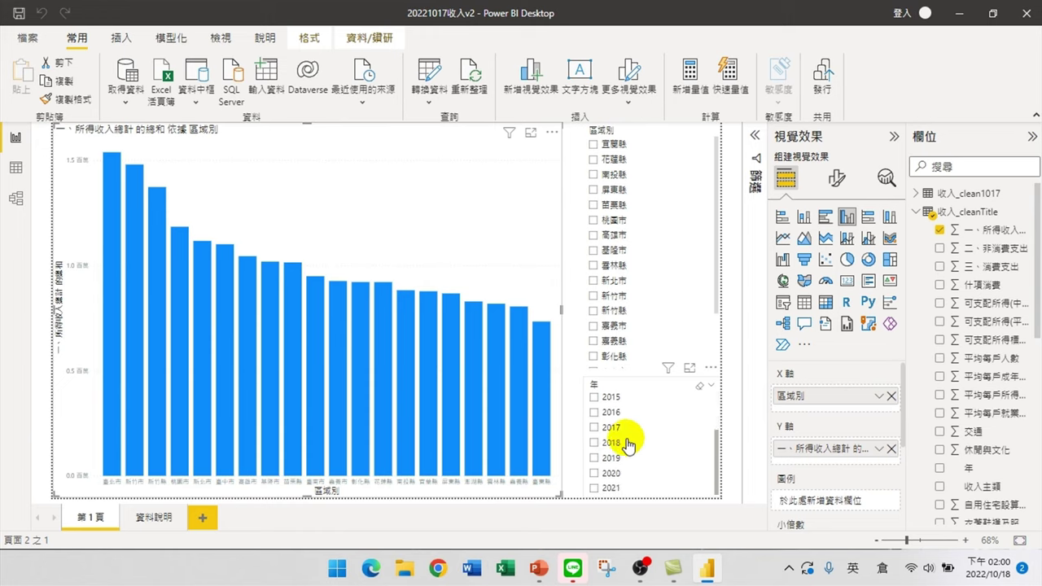
pyautogui.click(597, 487)
pyautogui.click(602, 459)
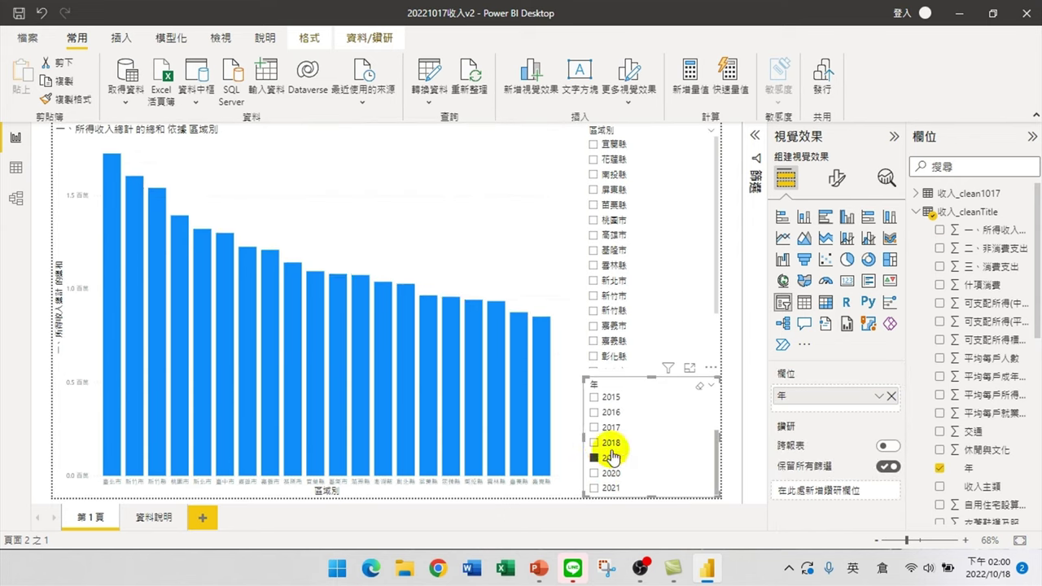
pyautogui.scroll(2, 610, 431)
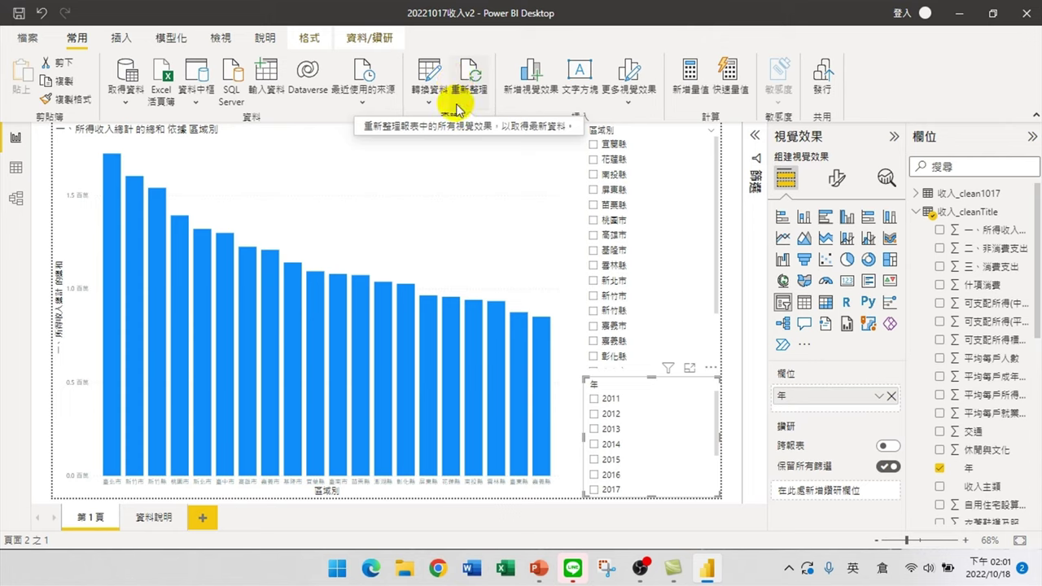
pyautogui.scroll(-2, 642, 452)
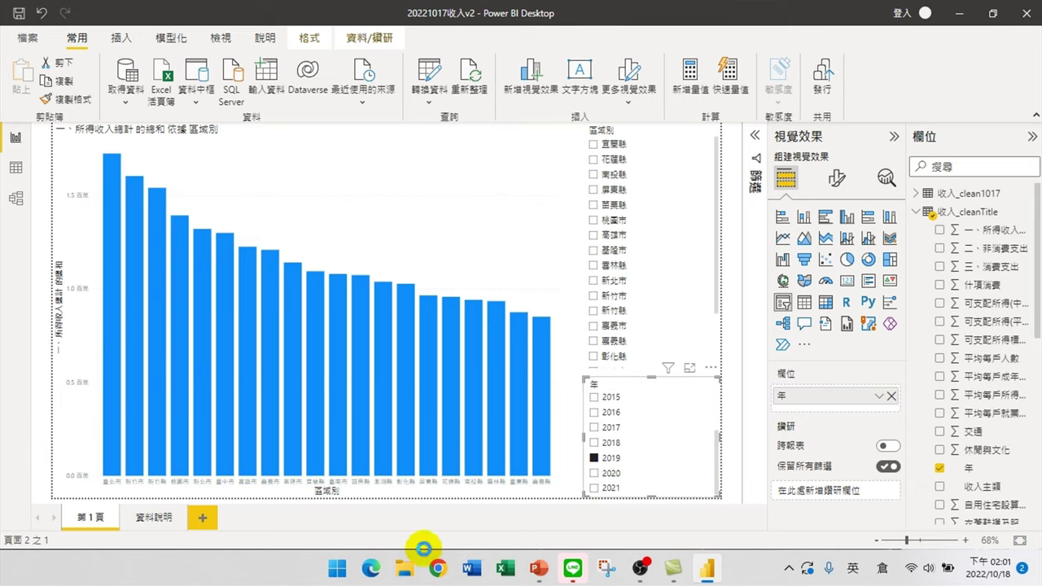
# Switch to File Explorer and open the 收入_clean3\收入_clean folder in Downloads to view its source files
pyautogui.click(404, 569)
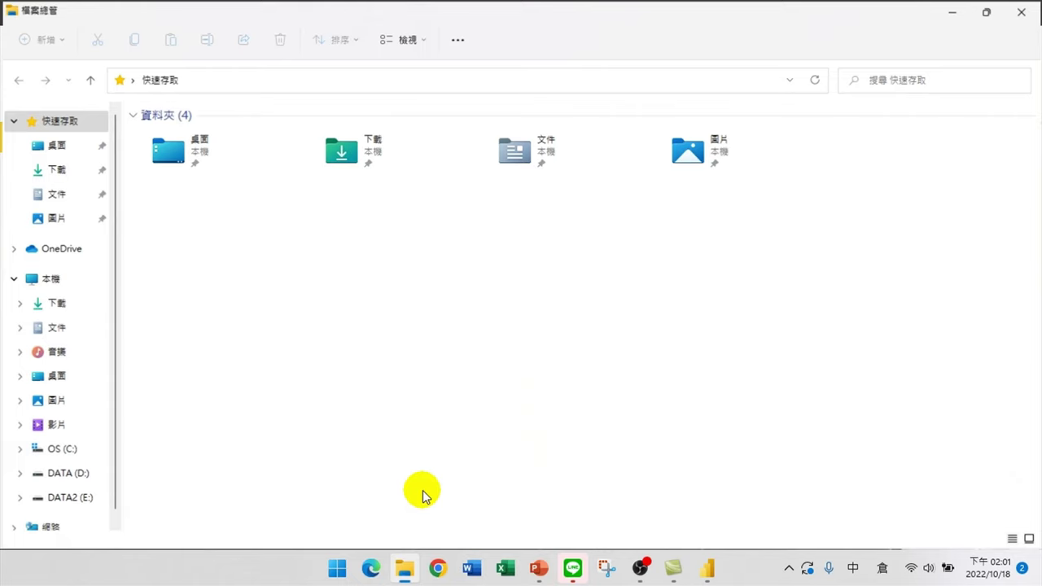
pyautogui.click(57, 170)
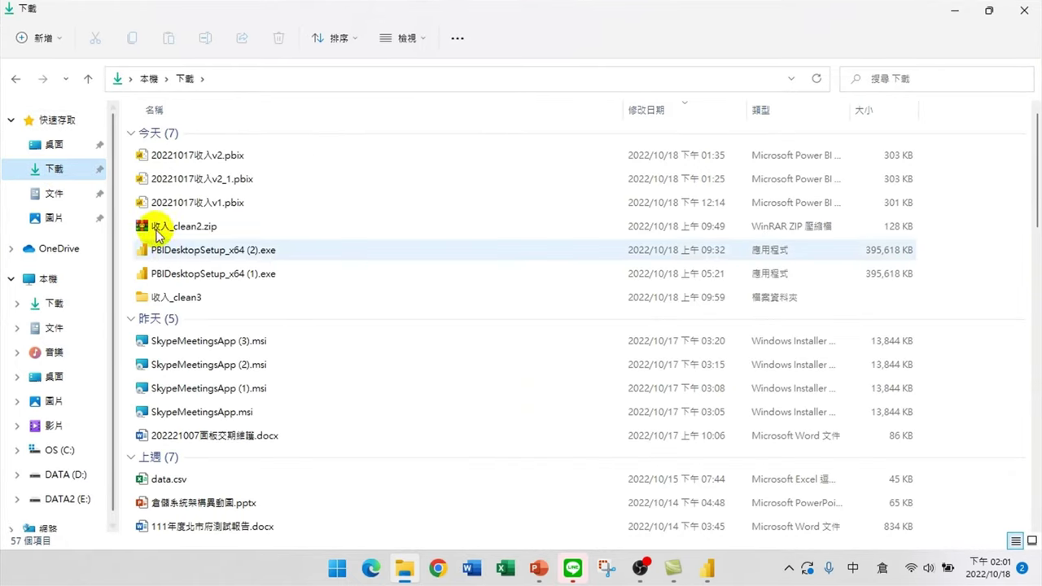
pyautogui.click(174, 299)
pyautogui.doubleClick(174, 299)
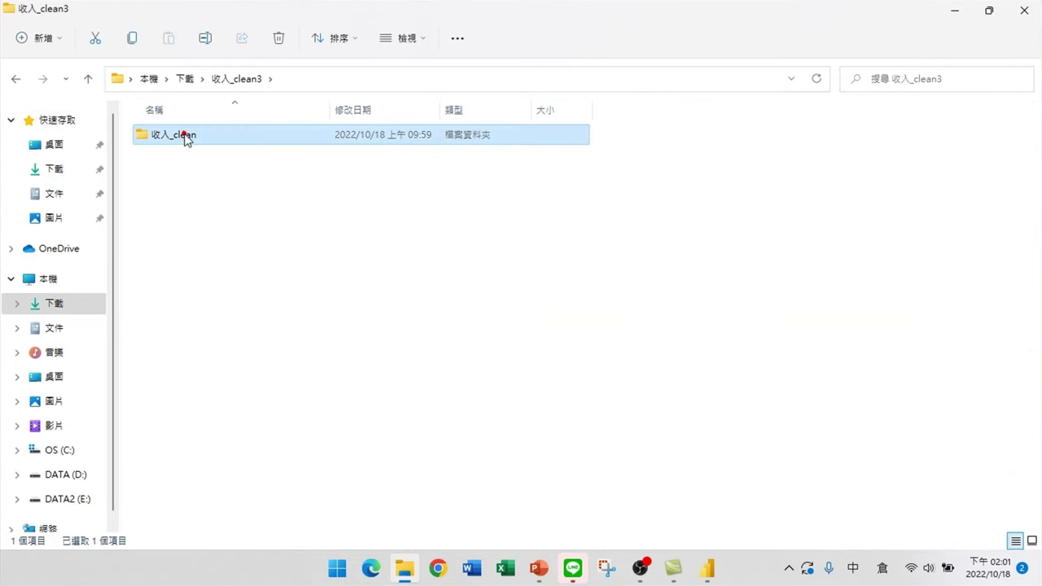
pyautogui.doubleClick(184, 136)
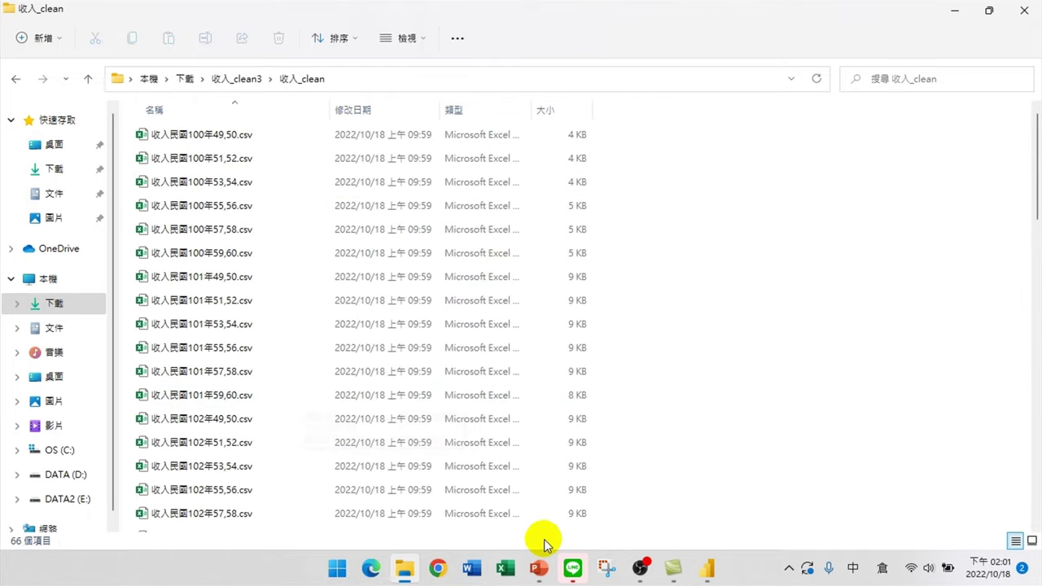
# Return to Power BI Desktop, refresh the report data and review the years listed in the 年 slicer
pyautogui.click(706, 568)
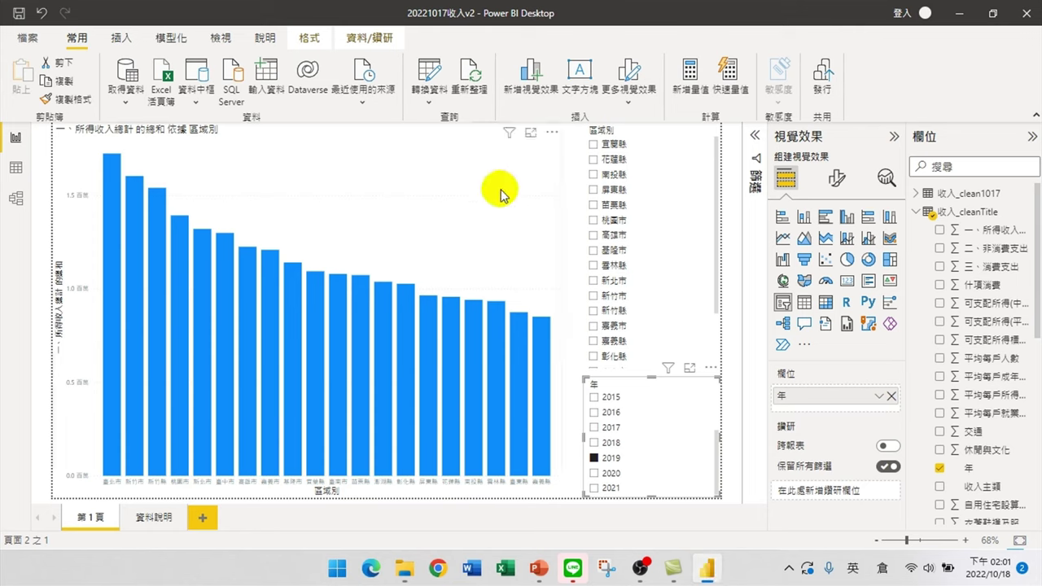
pyautogui.click(477, 78)
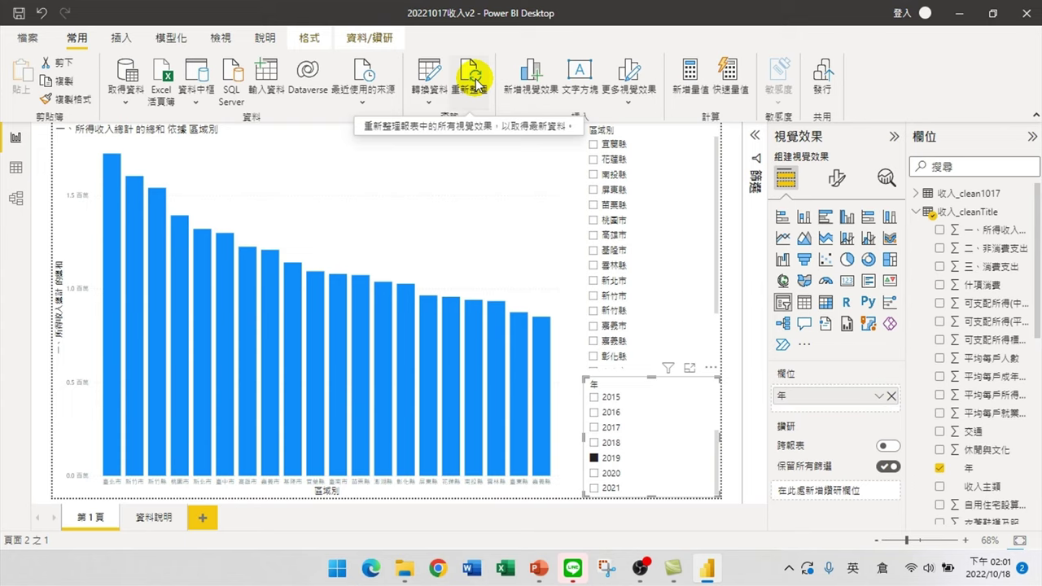
pyautogui.scroll(2, 635, 425)
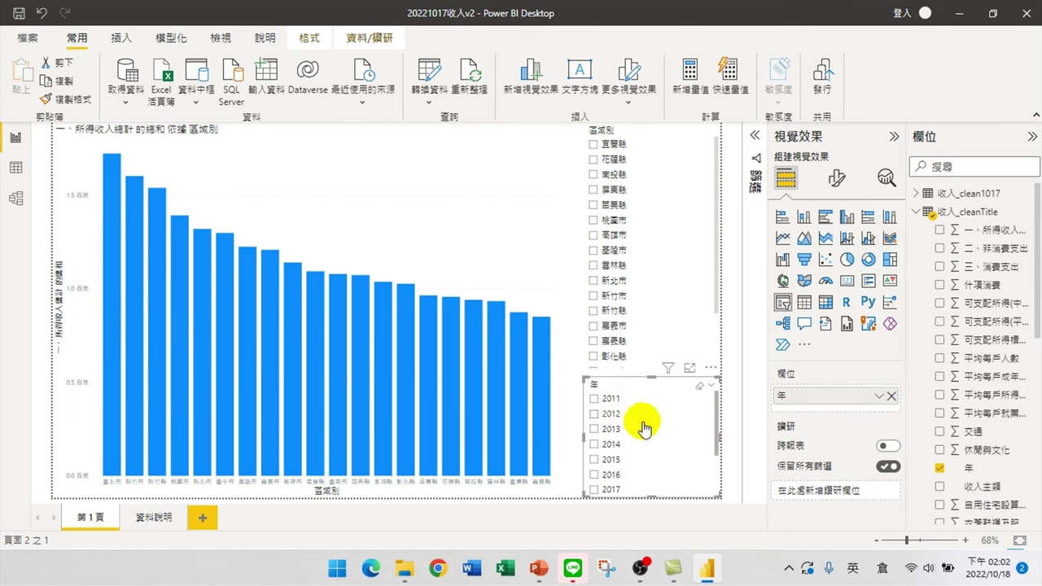
# Switch back to File Explorer, reopen 收入_clean3\收入_clean from Downloads and look through its CSV files
pyautogui.hotkey('alt', 'Tab')
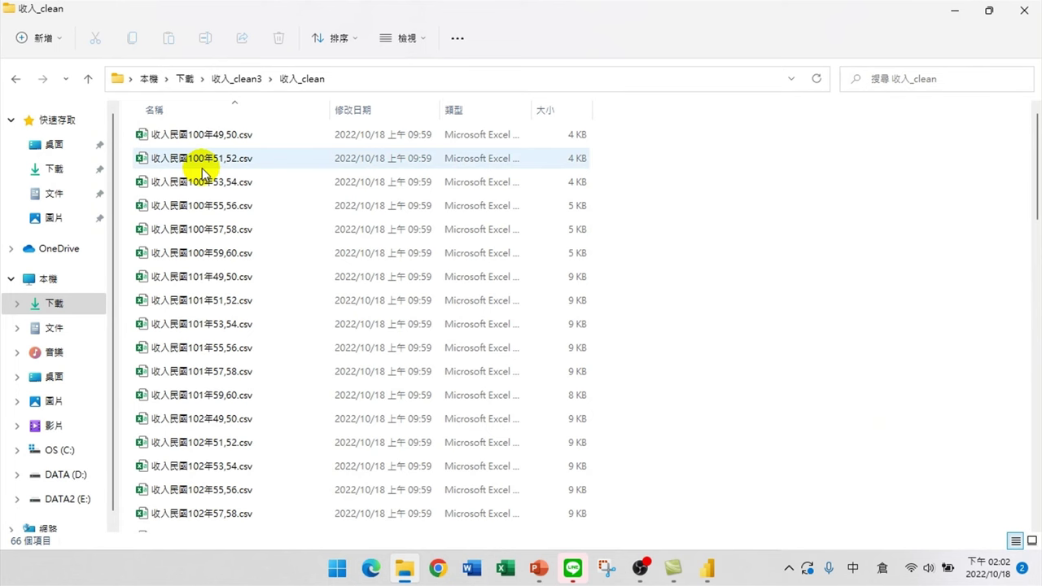
pyautogui.click(52, 169)
pyautogui.doubleClick(171, 294)
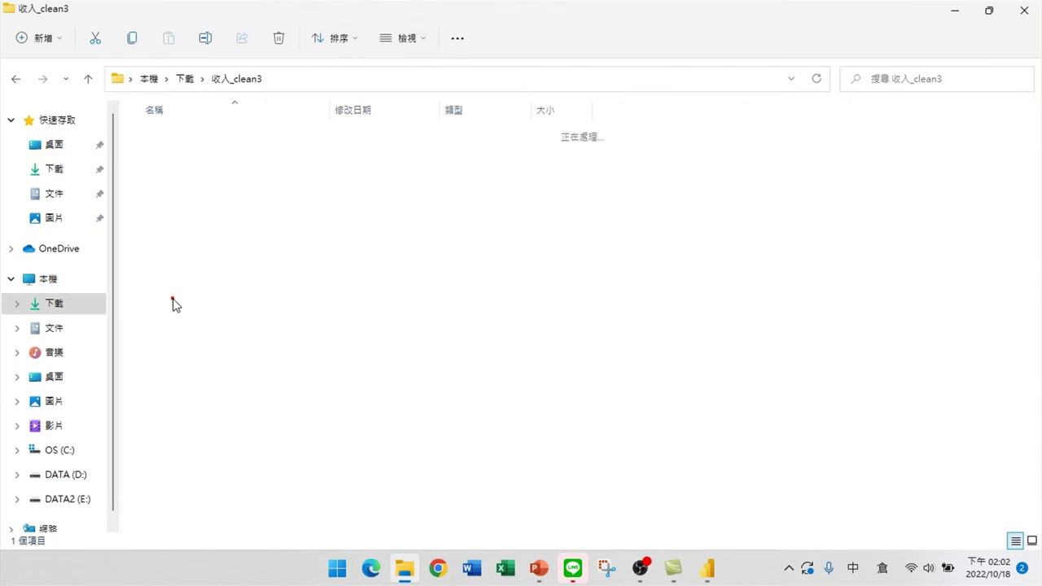
pyautogui.doubleClick(171, 133)
pyautogui.scroll(-5, 210, 189)
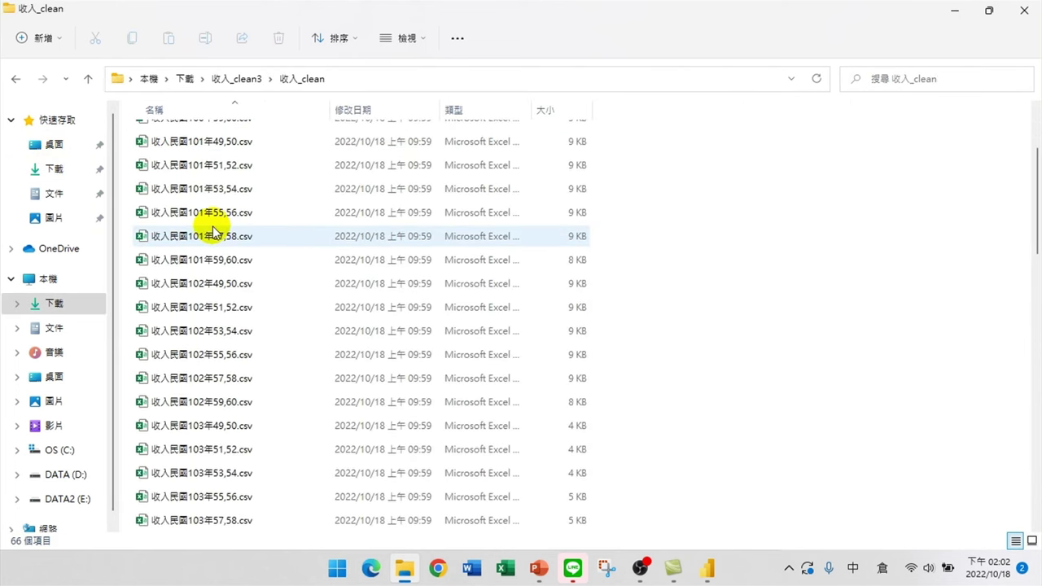
pyautogui.scroll(5, 212, 285)
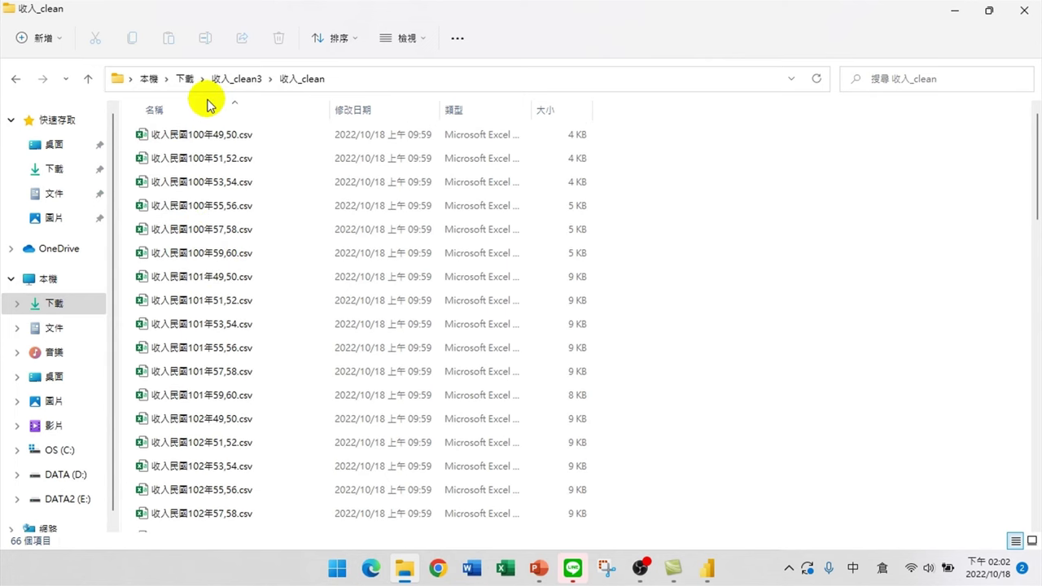
# Cut all CSV files from 收入民國100年49,50.csv through 收入民國103年59,60.csv in the 收入_clean folder
pyautogui.click(213, 135)
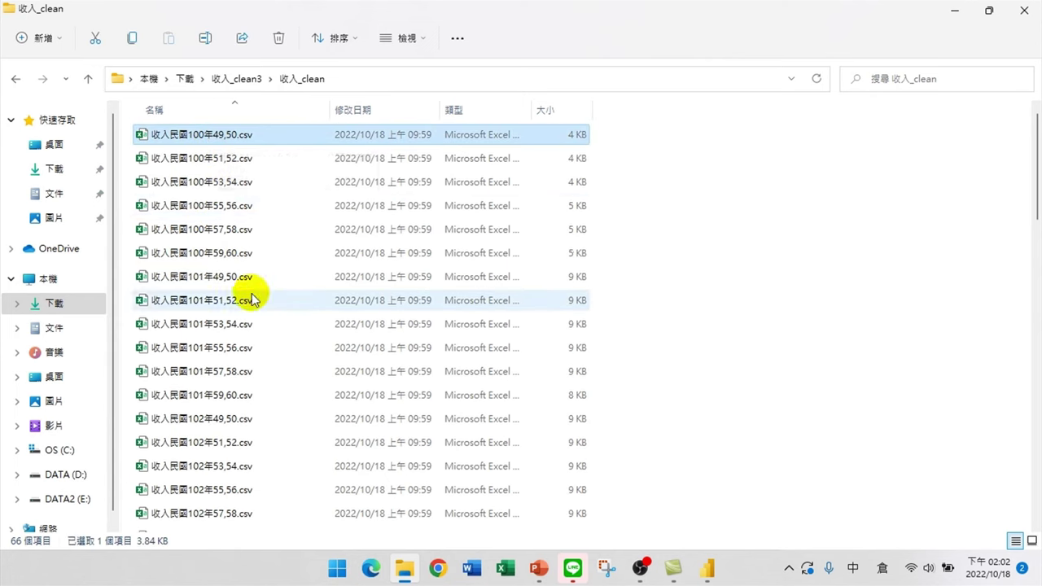
pyautogui.scroll(-6, 245, 296)
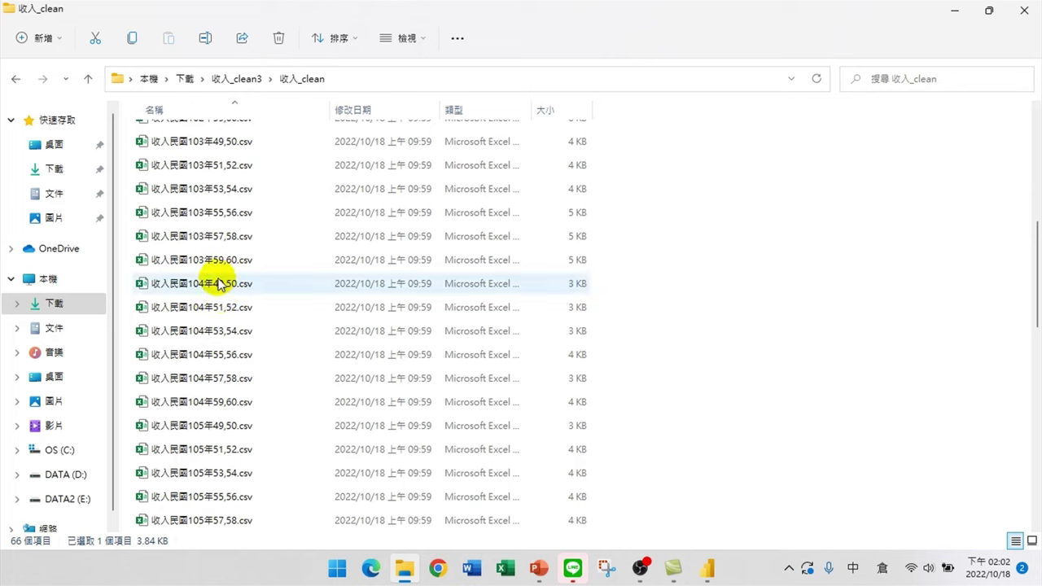
pyautogui.keyDown('shift'); pyautogui.click(223, 262); pyautogui.keyUp('shift')
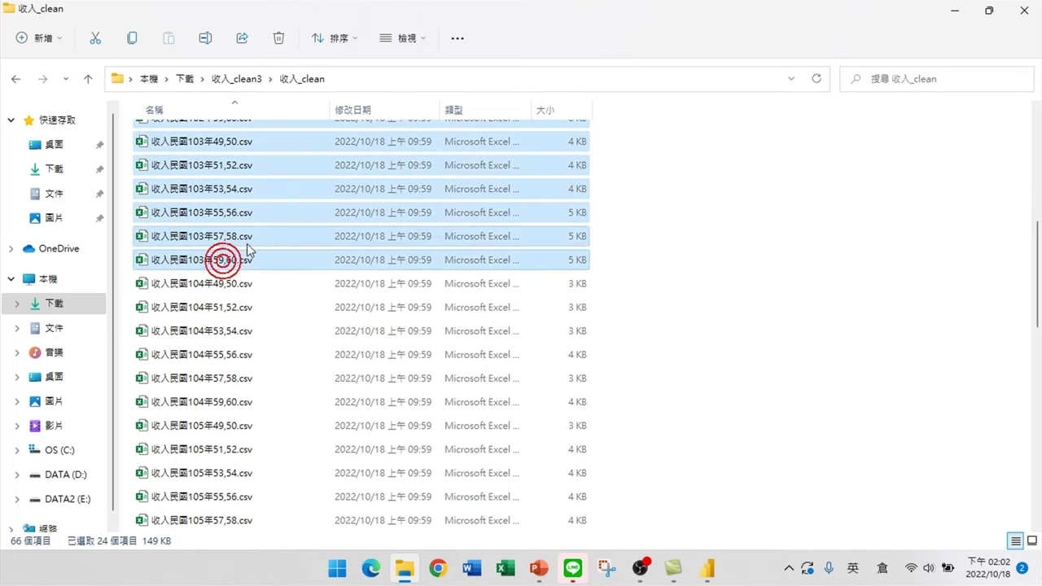
pyautogui.rightClick(217, 160)
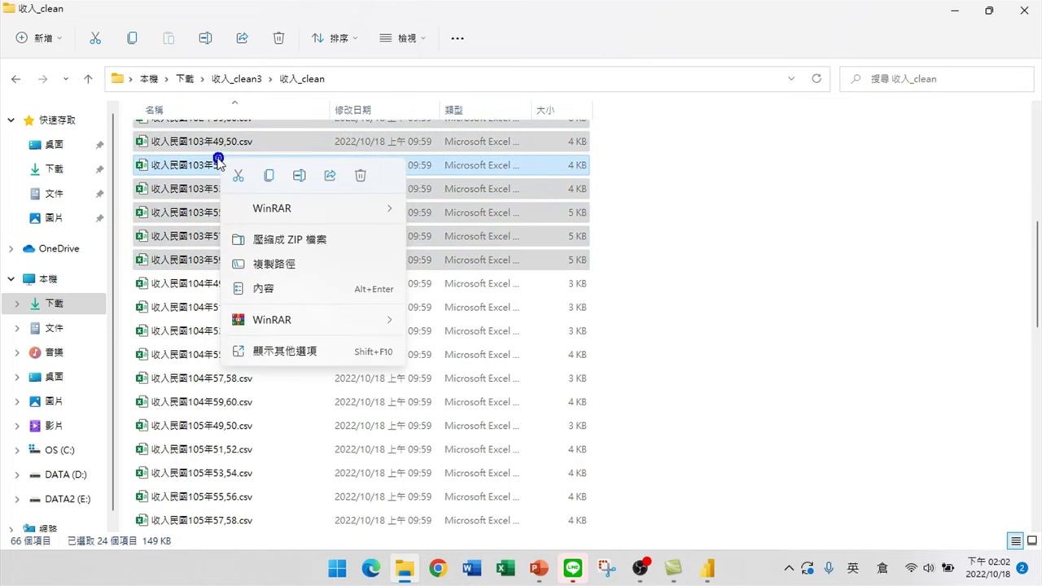
pyautogui.click(242, 174)
# Go up to the Downloads folder and create a new folder named aaa there
pyautogui.hotkey('alt', 'Up')
pyautogui.hotkey('alt', 'Up')
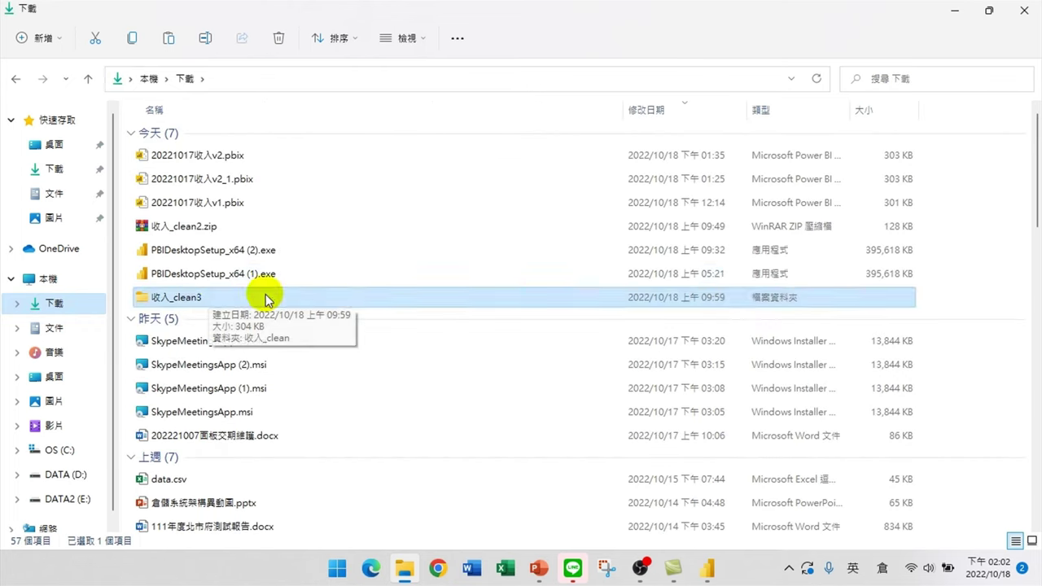
pyautogui.rightClick(970, 226)
pyautogui.moveTo(853, 381)
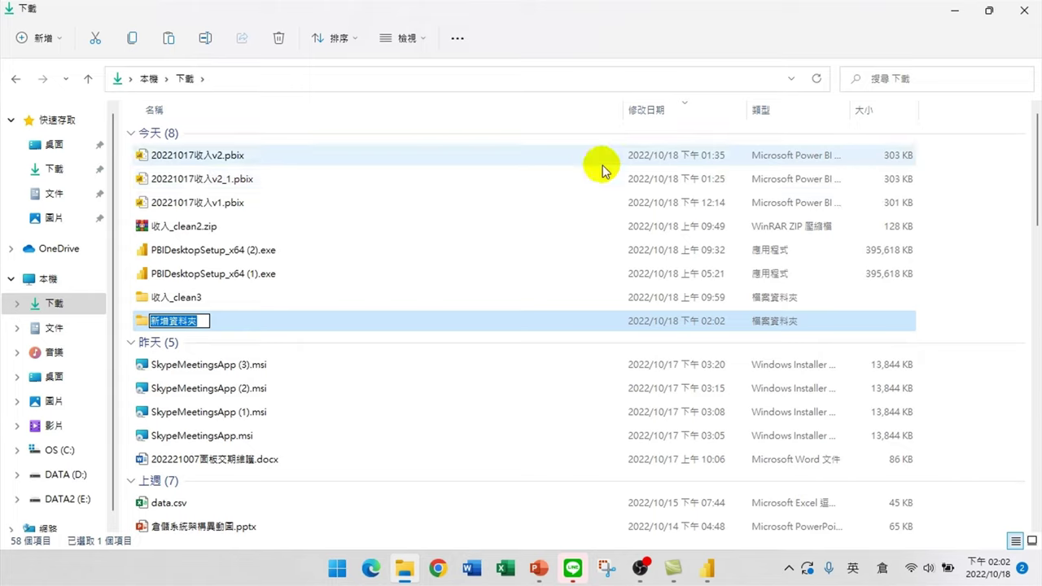
pyautogui.write('aaa')
pyautogui.press('Return')
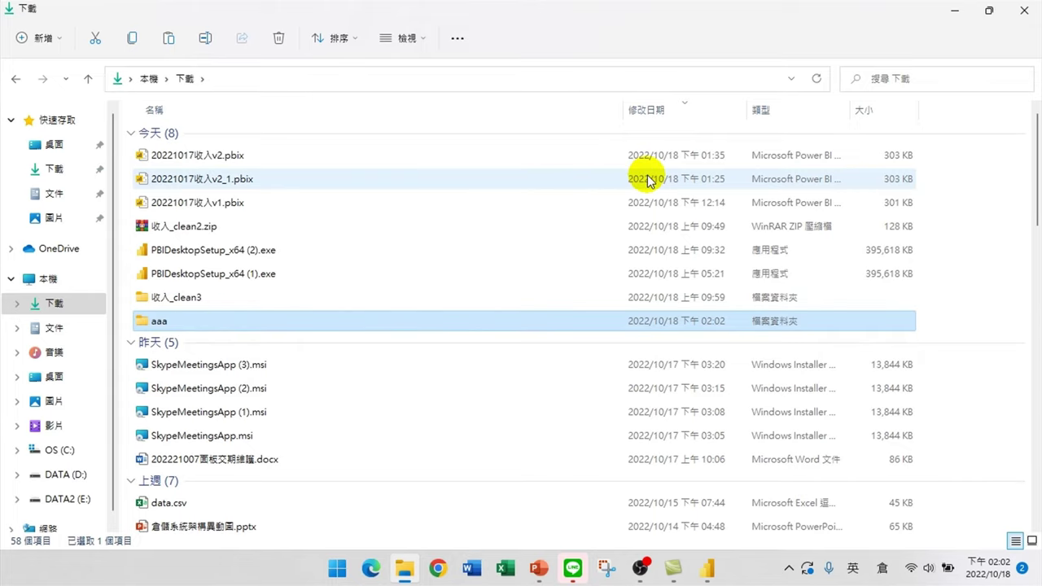
# Open the aaa folder and paste the cut CSV files into it
pyautogui.press('Return')
pyautogui.rightClick(344, 235)
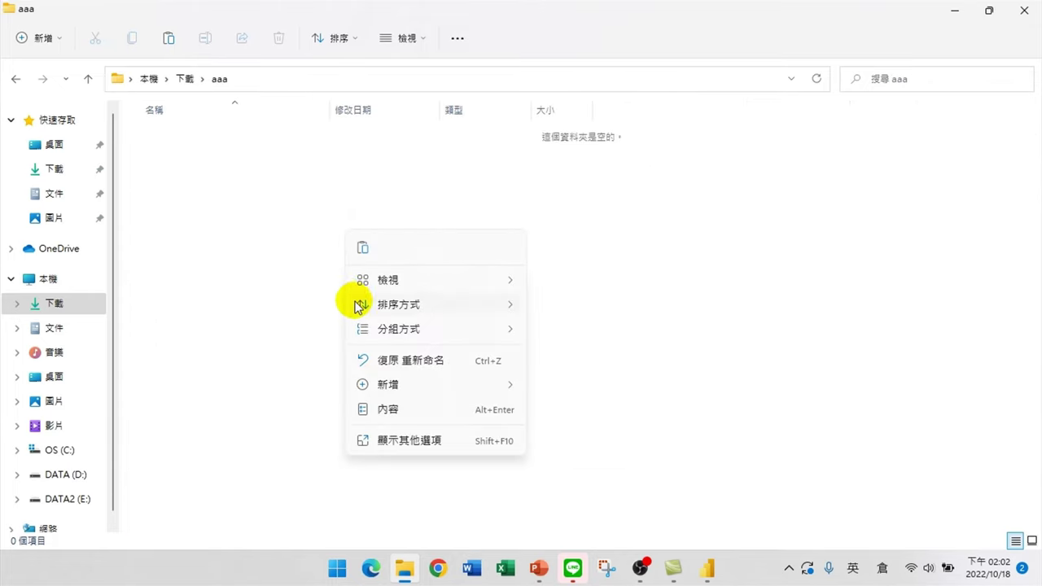
pyautogui.click(361, 252)
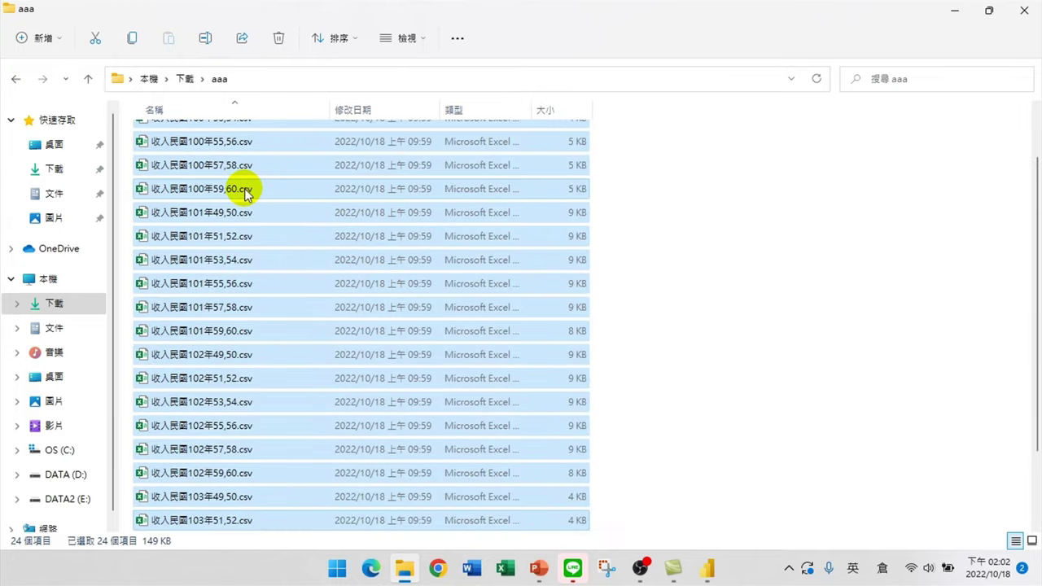
pyautogui.scroll(1, 244, 192)
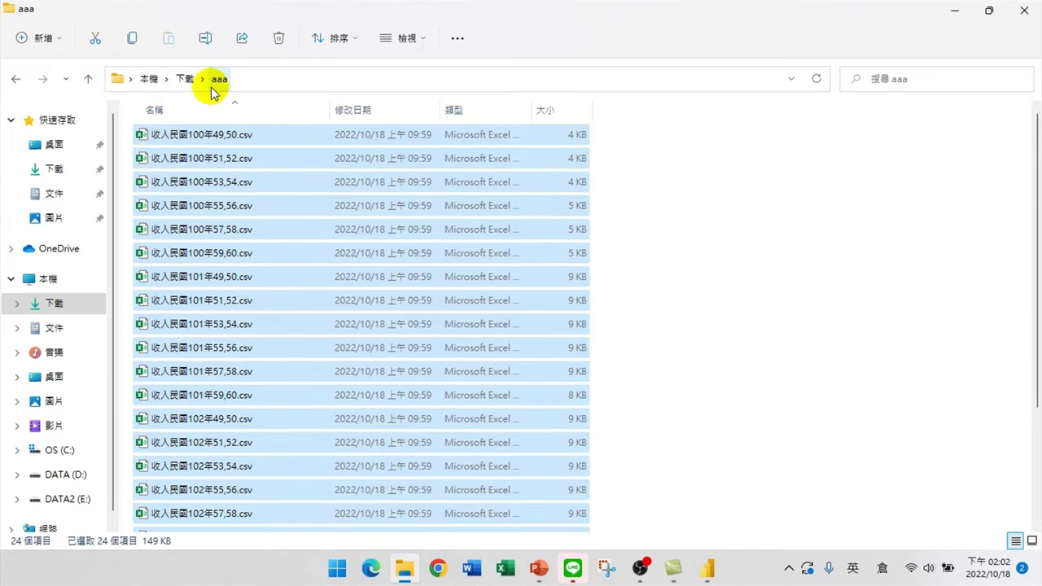
# Check the remaining files in Downloads\收入_clean3\收入_clean, then switch to Power BI Desktop and refresh the report data
pyautogui.click(186, 79)
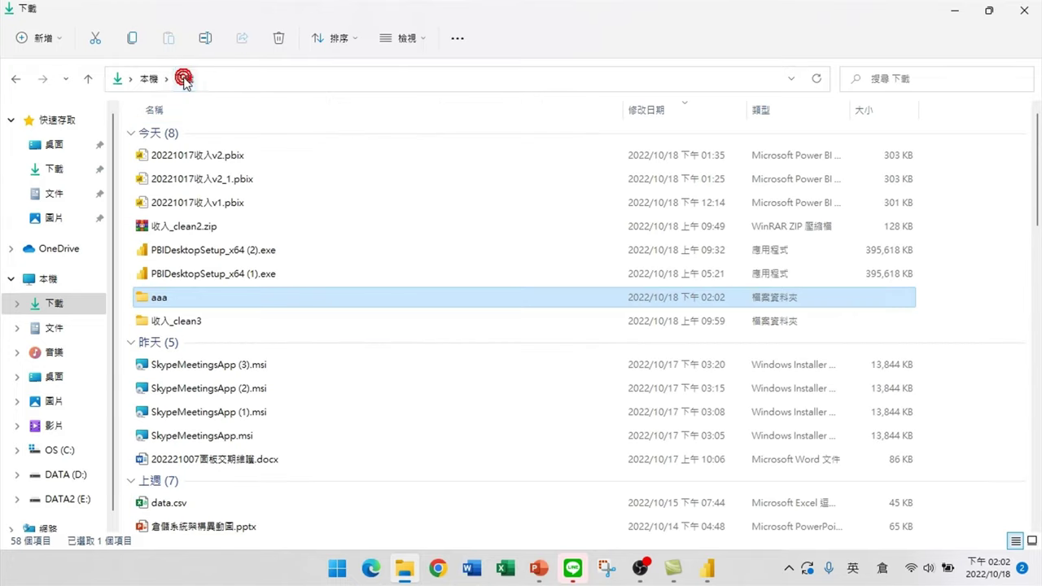
pyautogui.doubleClick(160, 324)
pyautogui.doubleClick(175, 135)
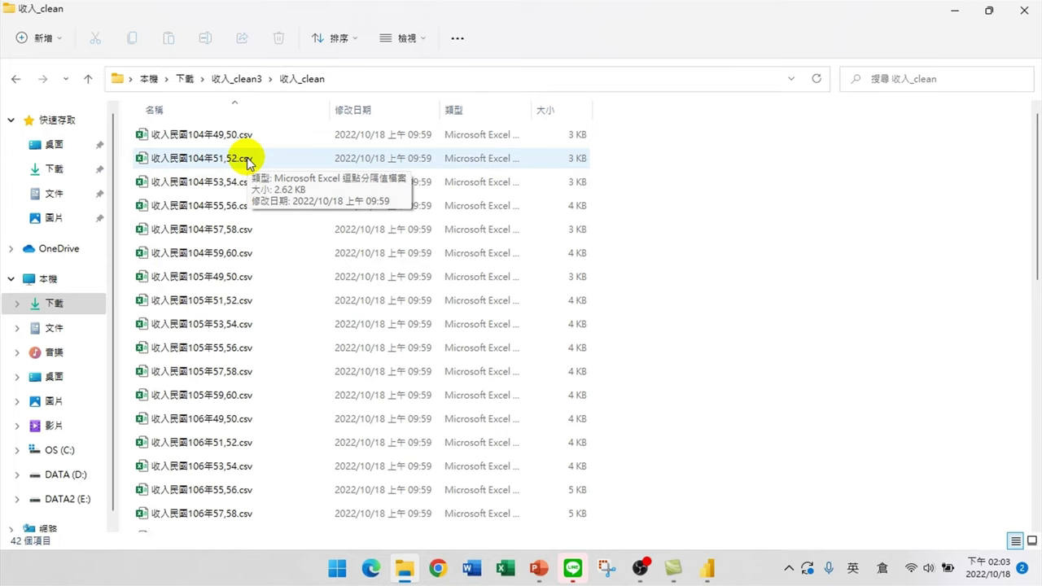
pyautogui.click(707, 569)
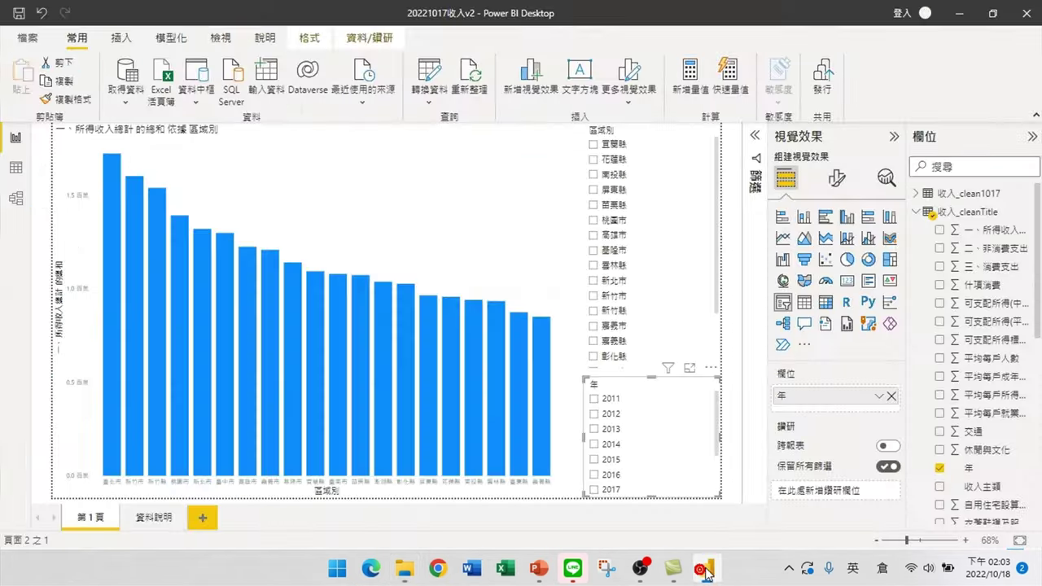
pyautogui.click(473, 83)
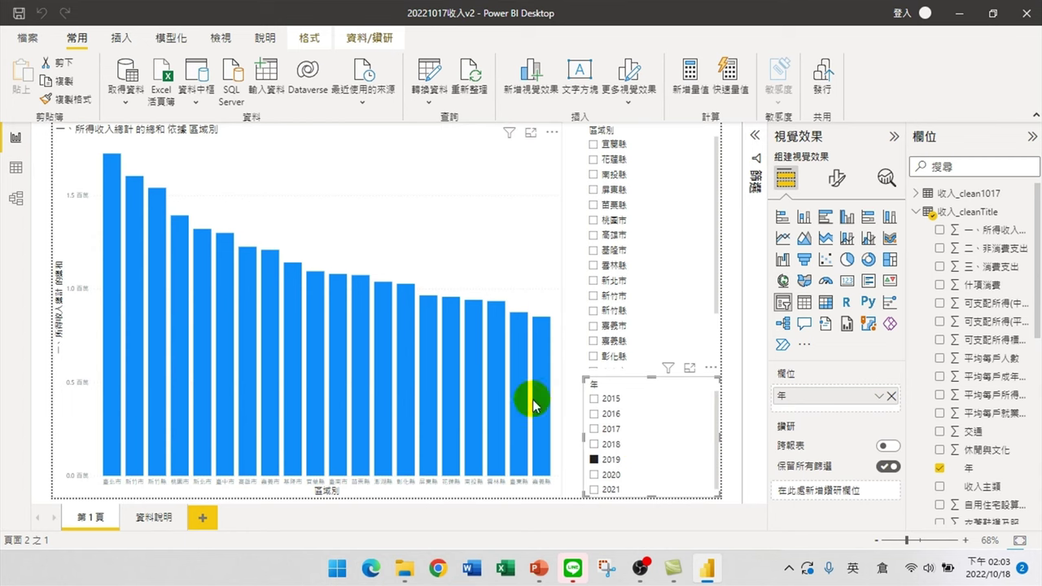
# Switch back to File Explorer, open the aaa folder in Downloads and cut all of its CSV files
pyautogui.click(404, 569)
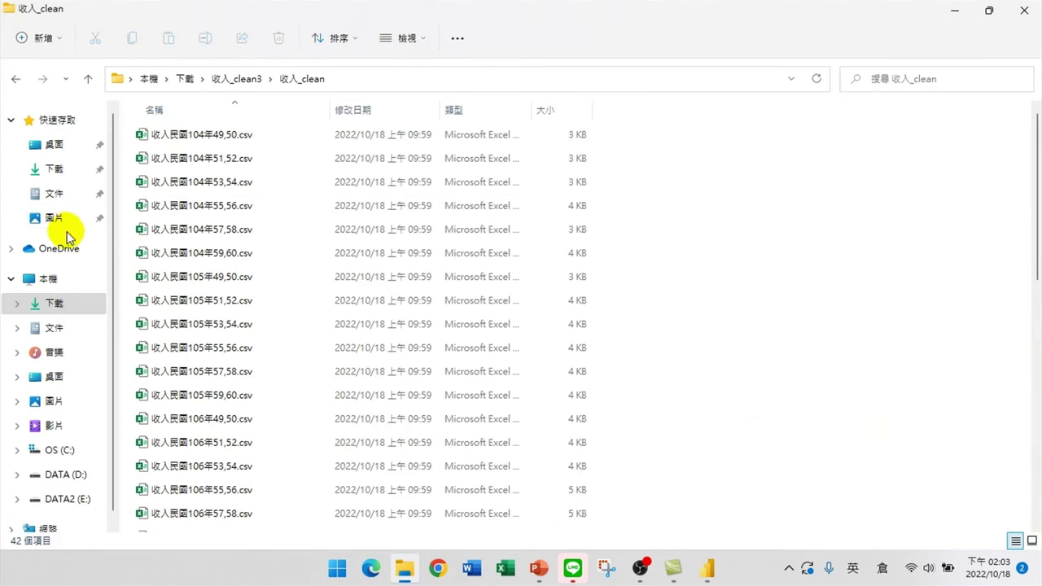
pyautogui.click(51, 169)
pyautogui.doubleClick(159, 300)
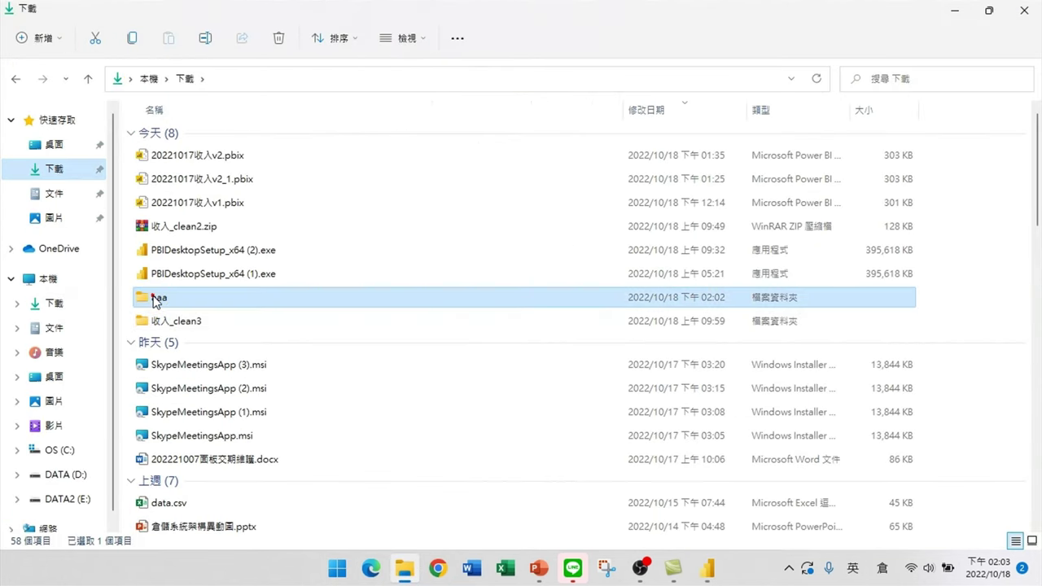
pyautogui.scroll(-2, 232, 193)
pyautogui.scroll(2, 234, 193)
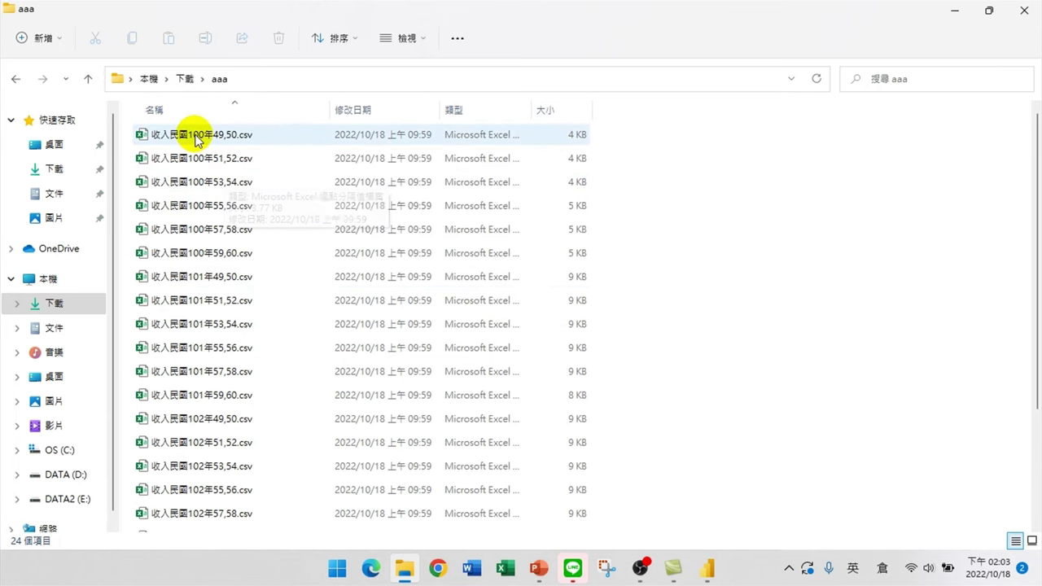
pyautogui.click(193, 134)
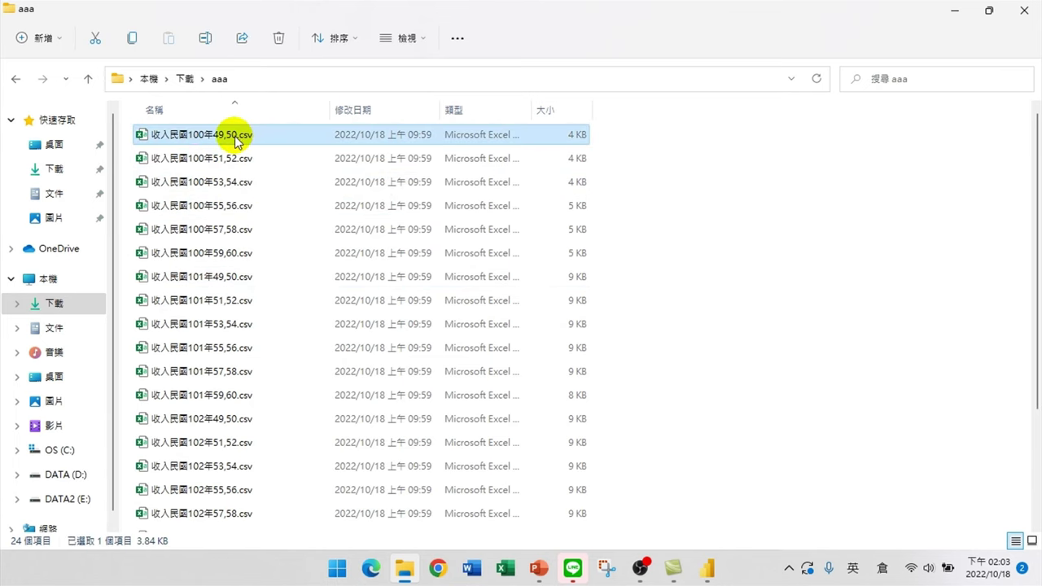
pyautogui.hotkey('ctrl', 'a')
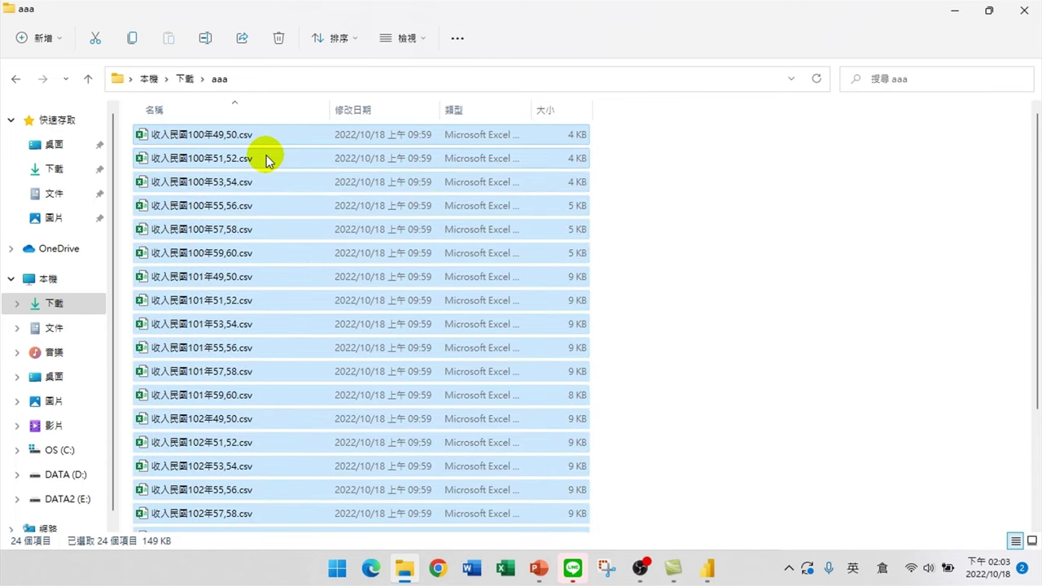
pyautogui.click(96, 39)
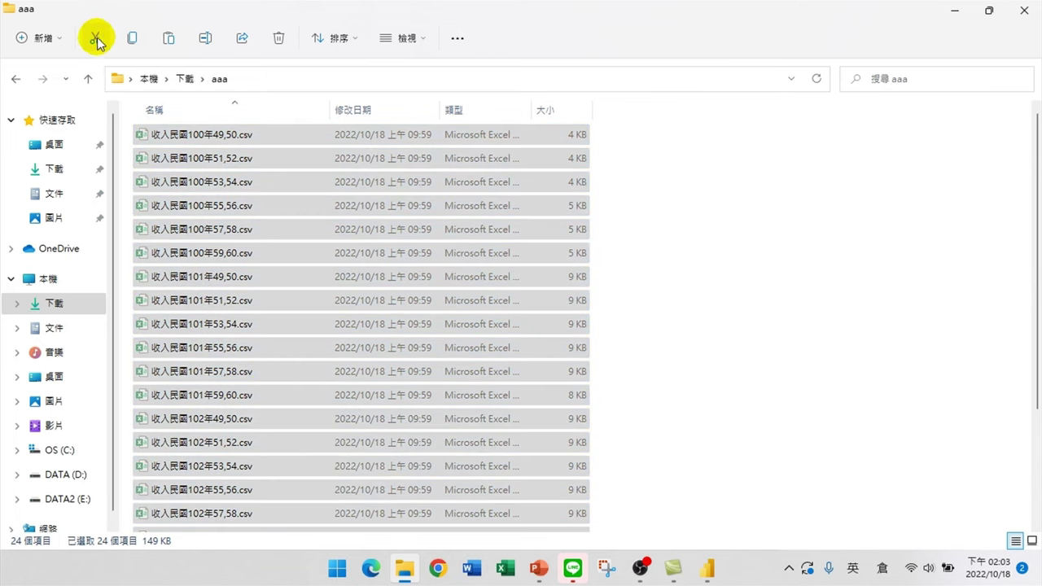
# Paste the cut CSV files back into Downloads\收入_clean3\收入_clean and look through the folder's file list
pyautogui.click(54, 169)
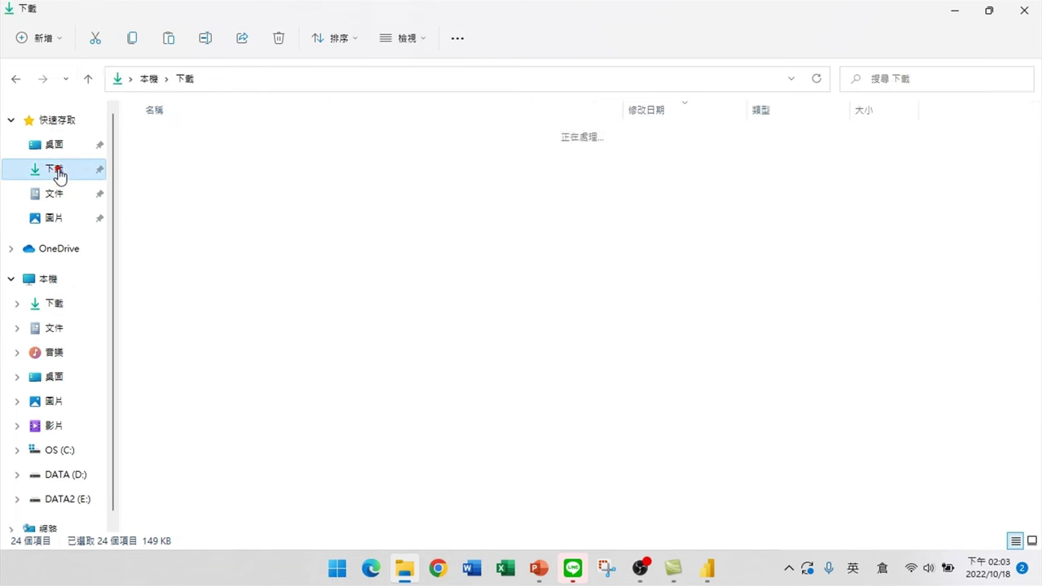
pyautogui.doubleClick(165, 318)
pyautogui.doubleClick(160, 135)
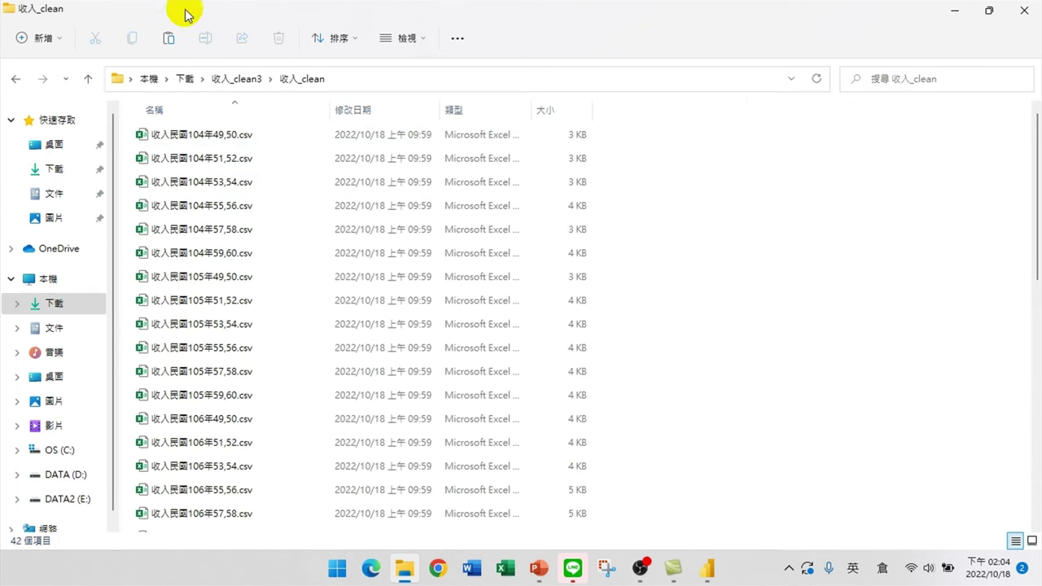
pyautogui.click(171, 39)
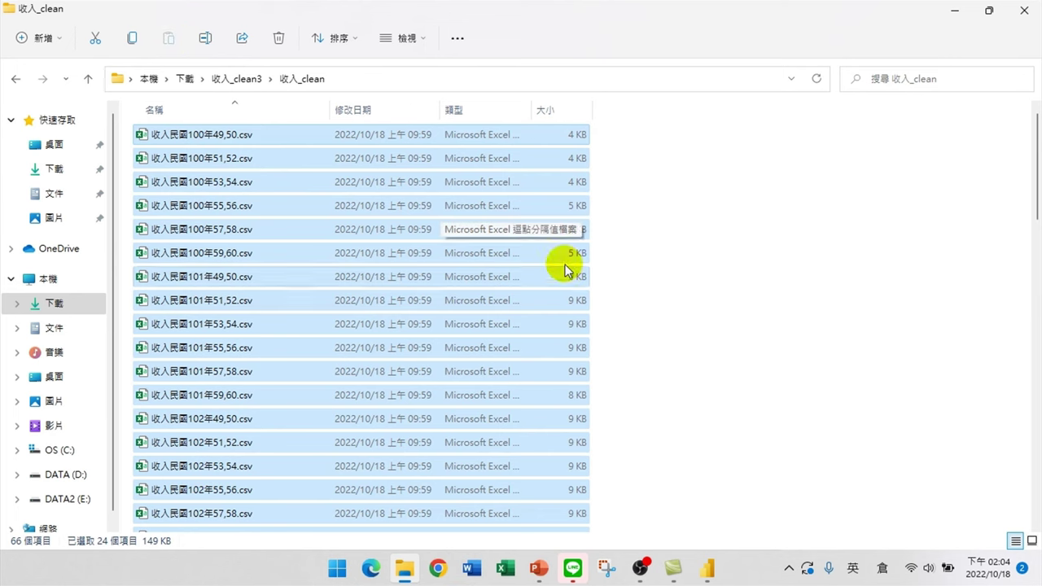
pyautogui.click(669, 238)
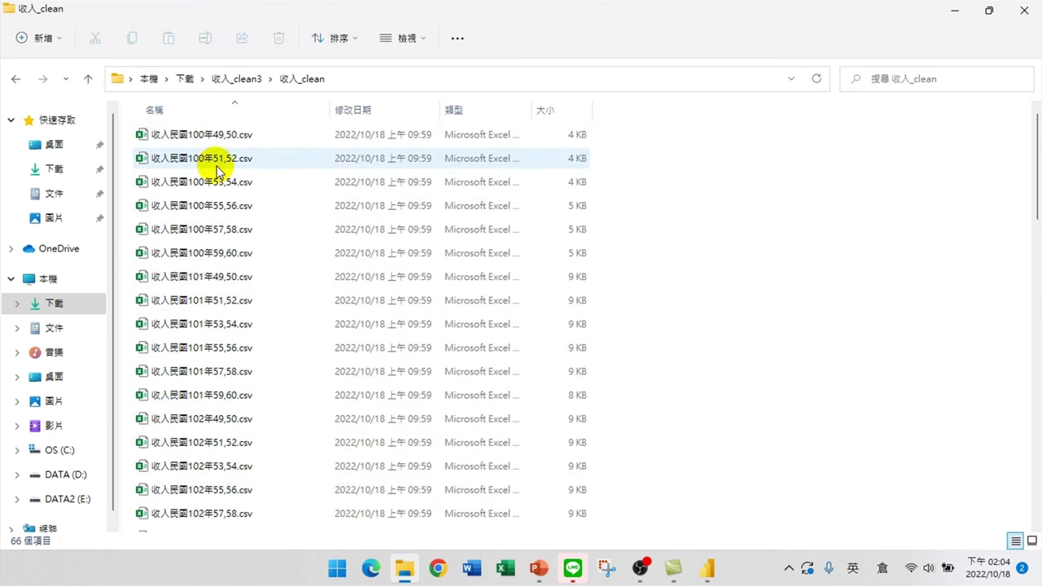
pyautogui.scroll(-4, 205, 261)
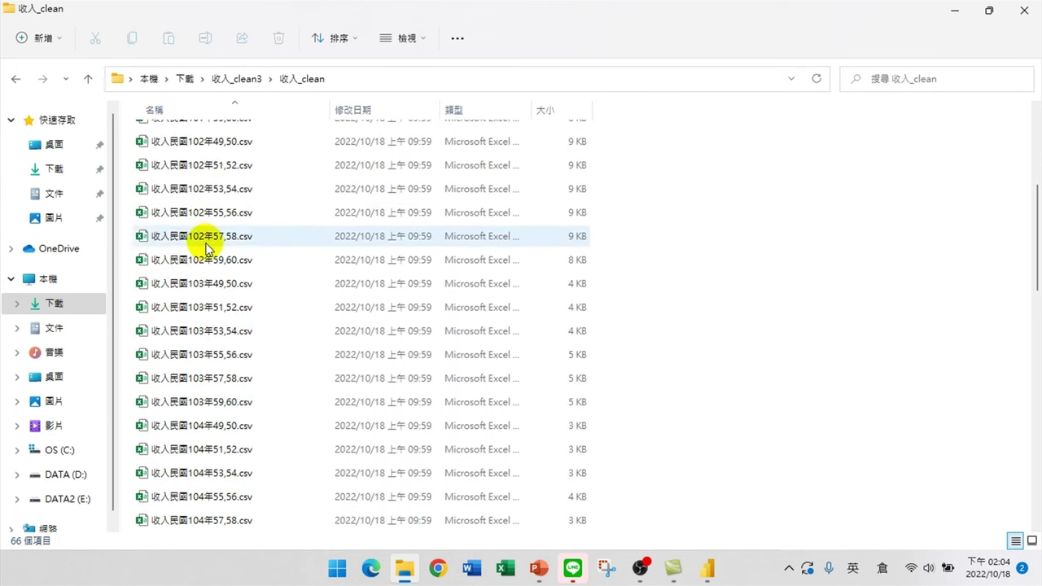
pyautogui.scroll(-2, 183, 407)
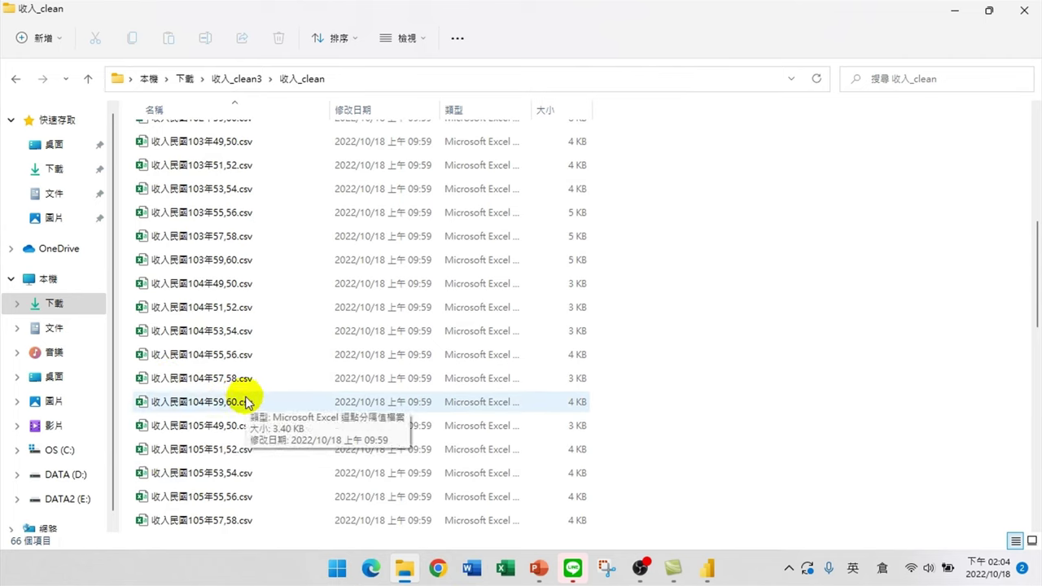
# Close File Explorer, refresh the report data in Power BI Desktop and filter the chart to 2012 with the 年 slicer
pyautogui.click(1024, 14)
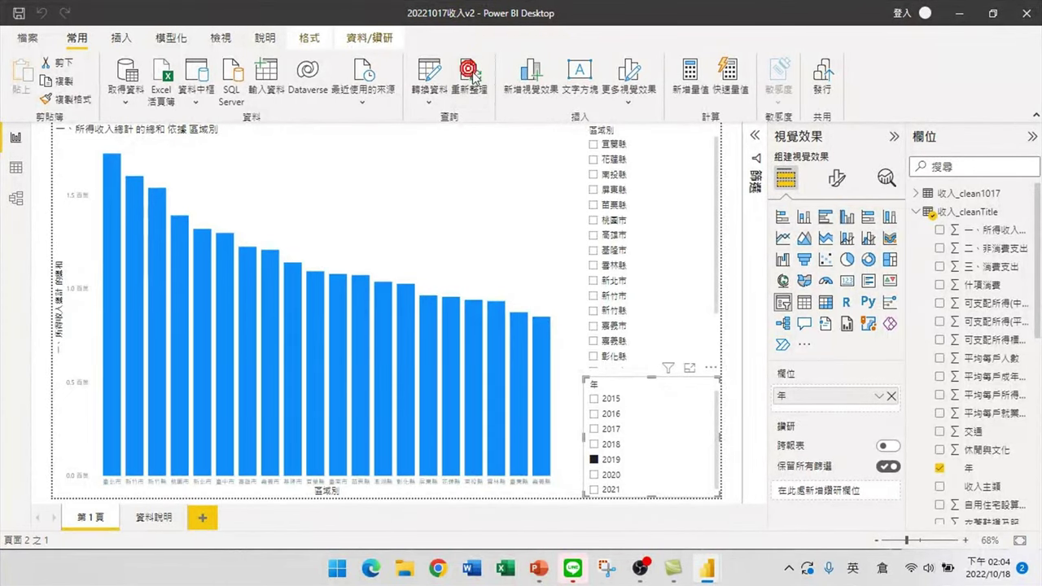
pyautogui.click(466, 96)
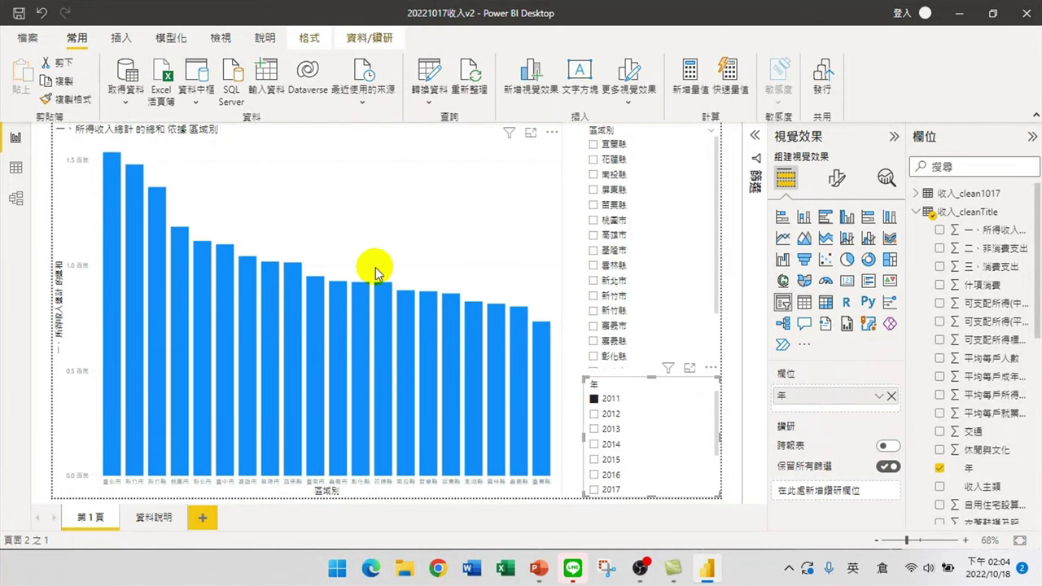
pyautogui.click(608, 414)
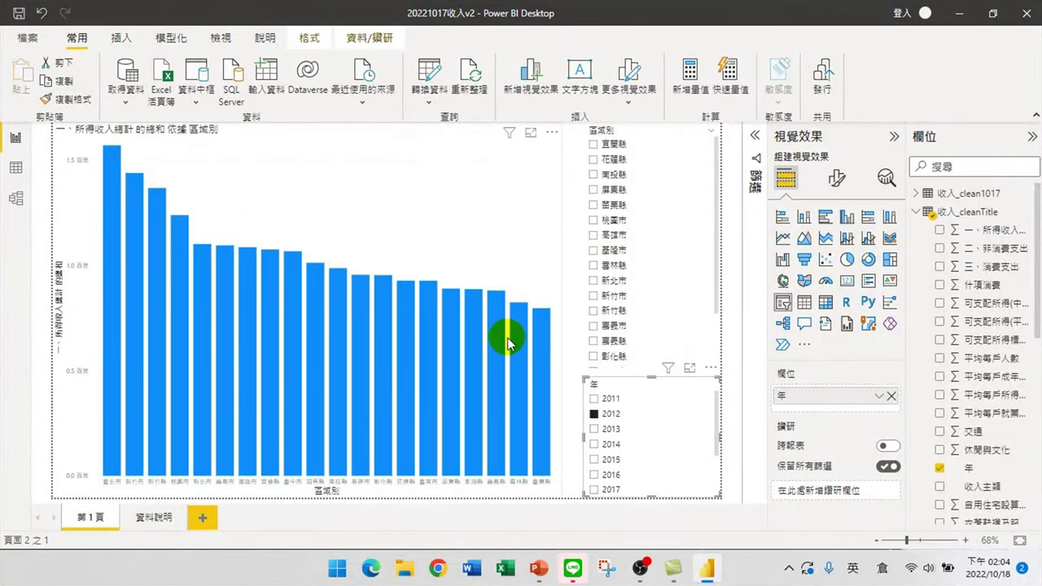
pyautogui.moveTo(515, 352)
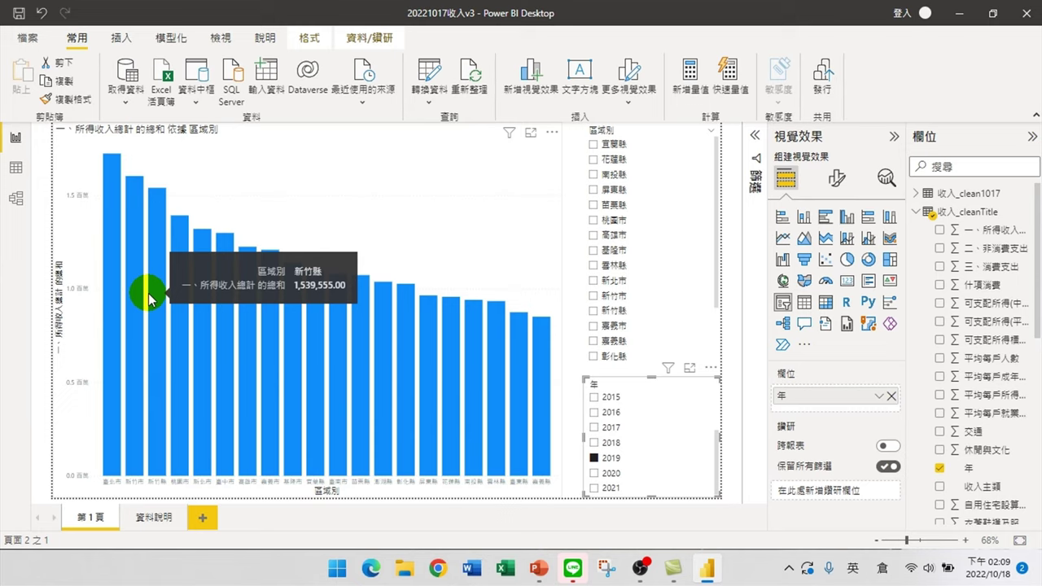
# Format the column chart's X-axis title with the Arial Black font at size 14
pyautogui.click(254, 163)
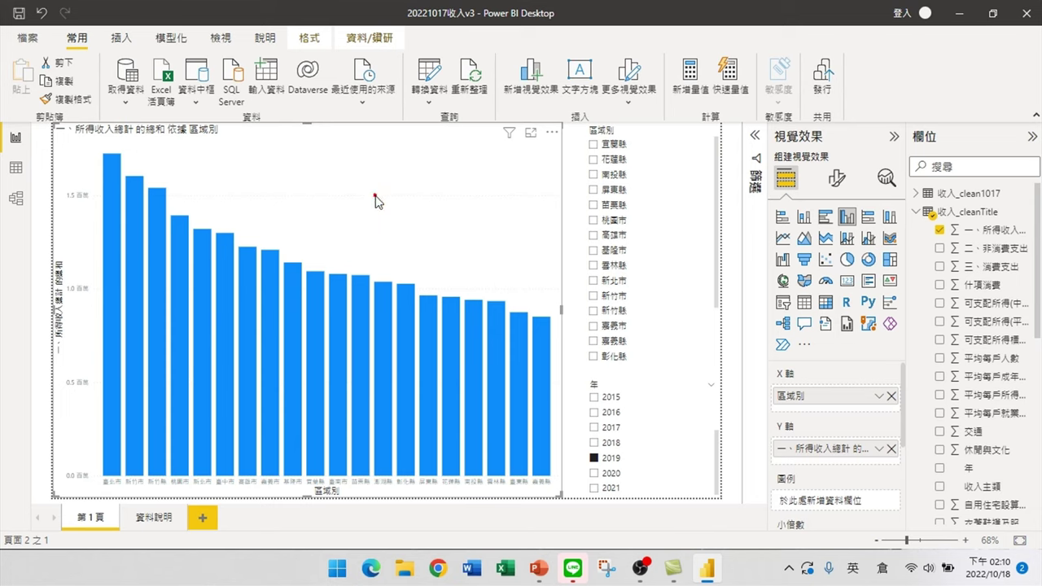
pyautogui.click(837, 181)
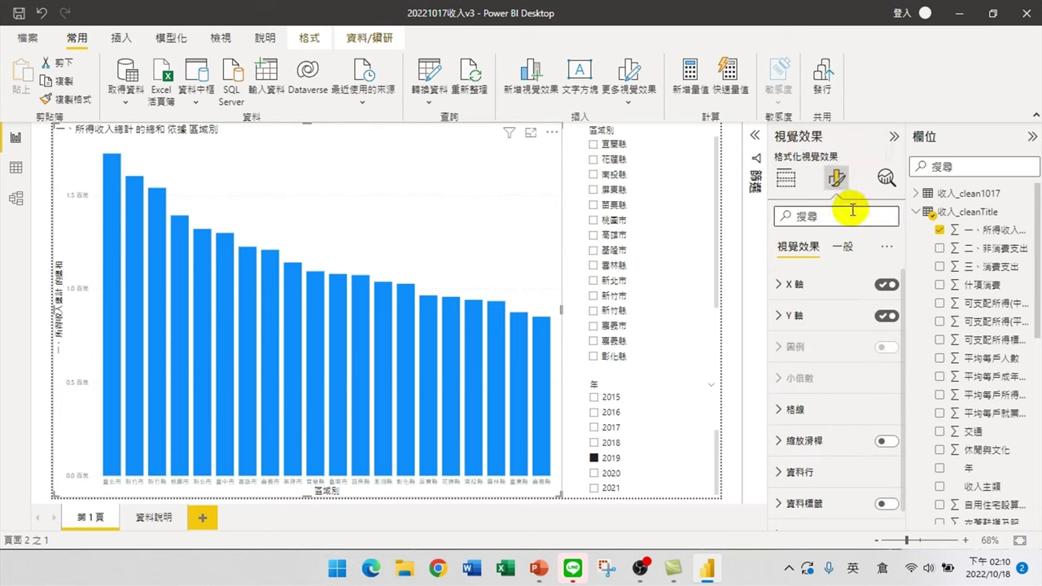
pyautogui.click(788, 286)
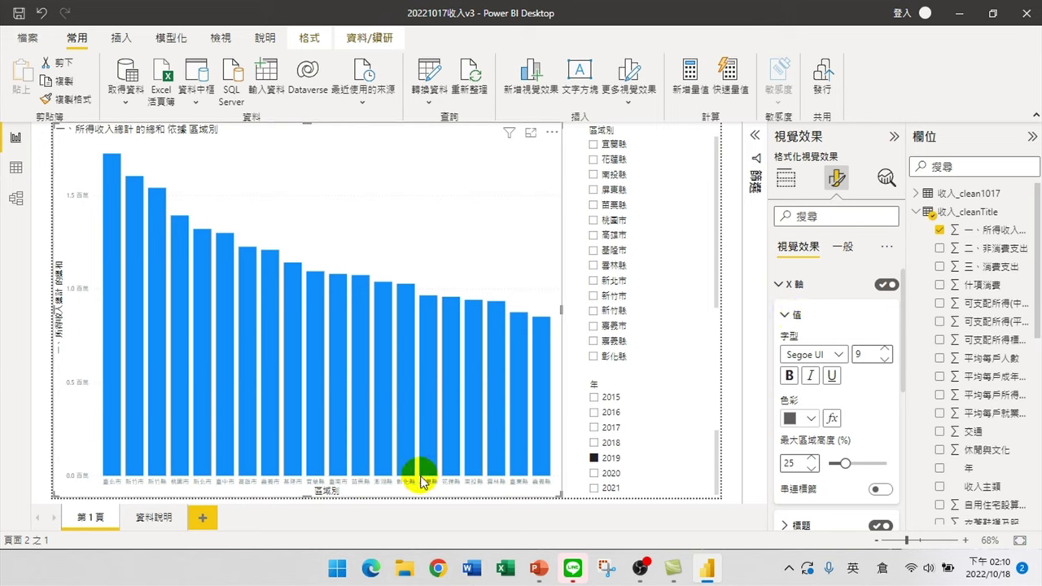
pyautogui.scroll(-2, 849, 413)
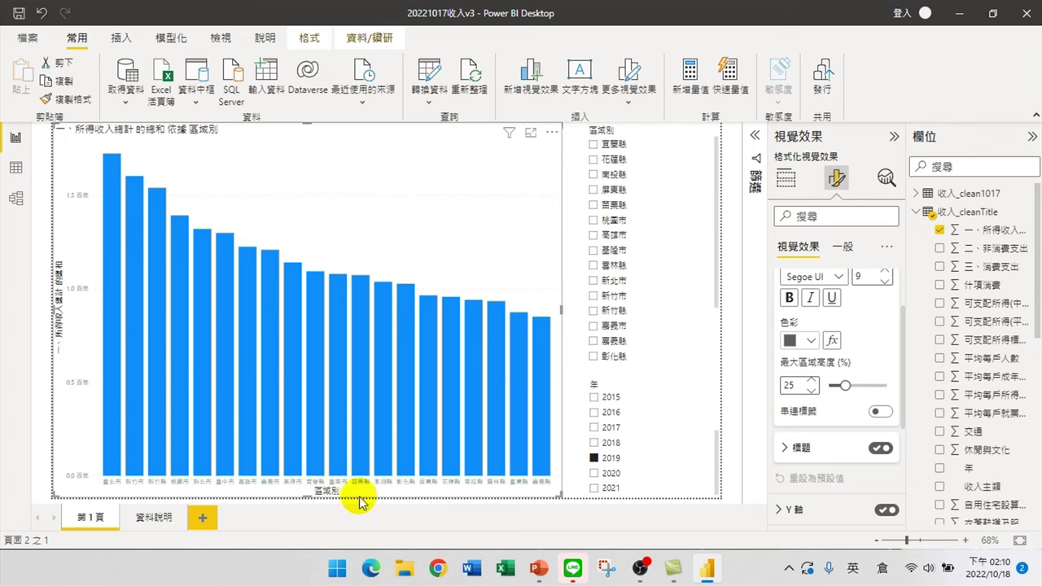
pyautogui.click(785, 450)
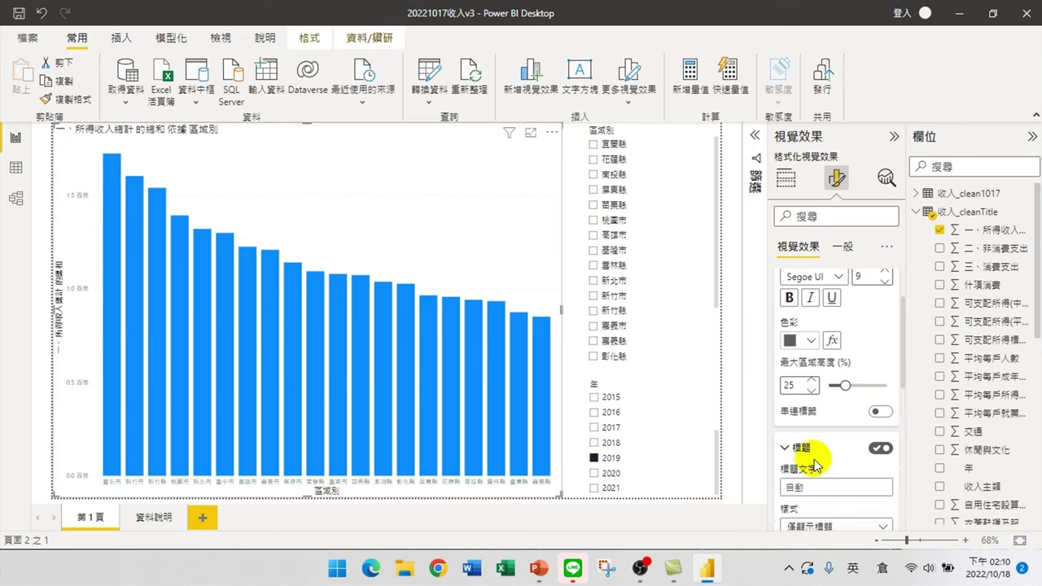
pyautogui.scroll(-3, 814, 440)
pyautogui.click(835, 450)
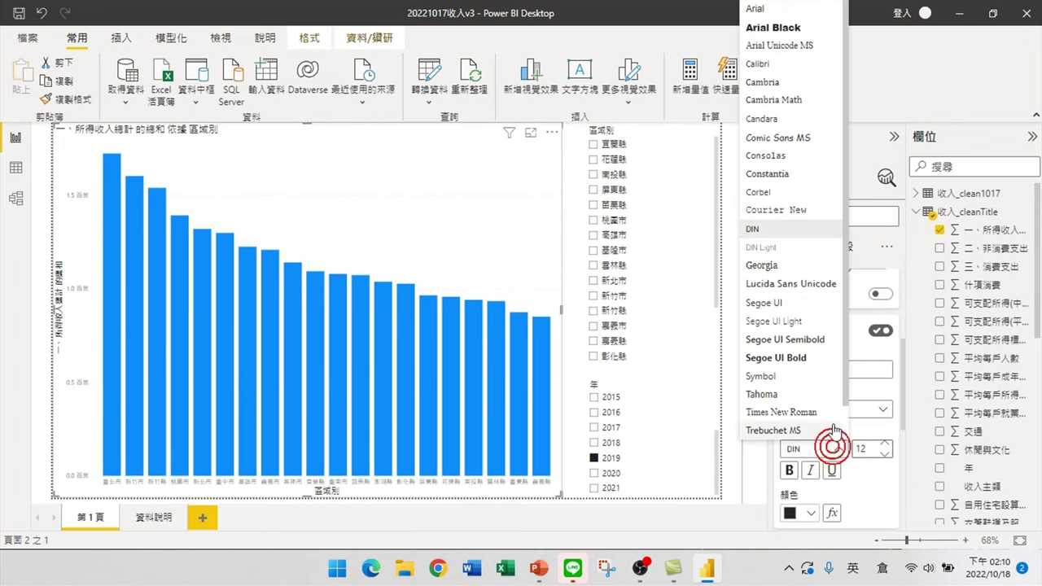
pyautogui.click(754, 29)
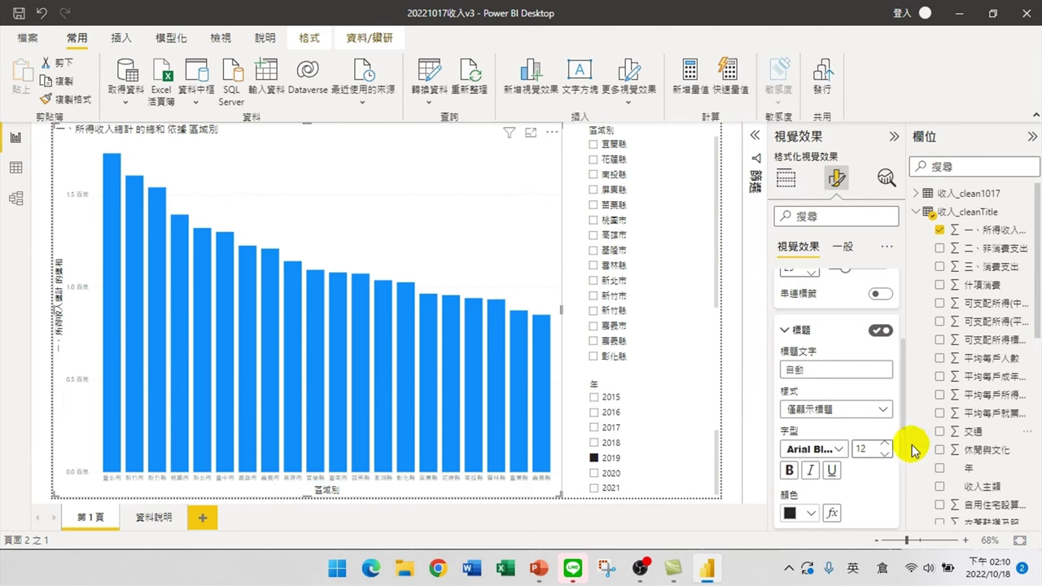
pyautogui.click(883, 445)
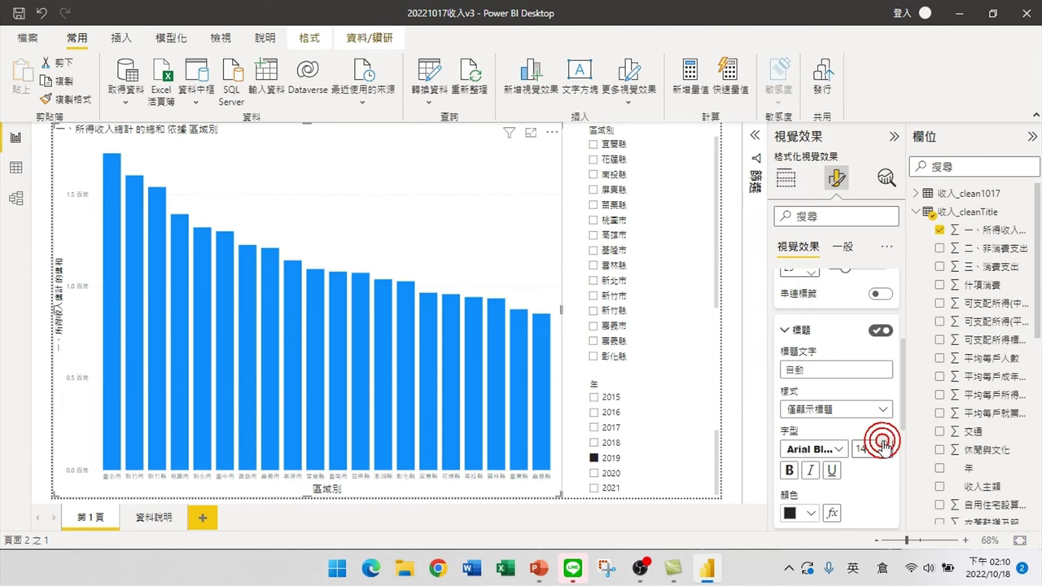
# Set the column chart's X-axis value labels to the Arial font at size 12
pyautogui.scroll(5, 834, 432)
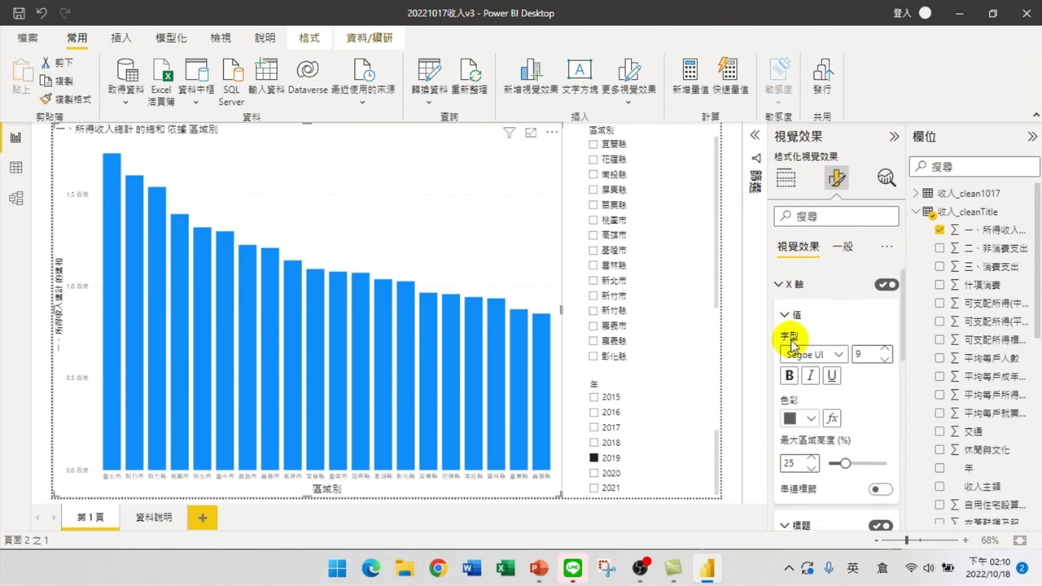
pyautogui.click(837, 355)
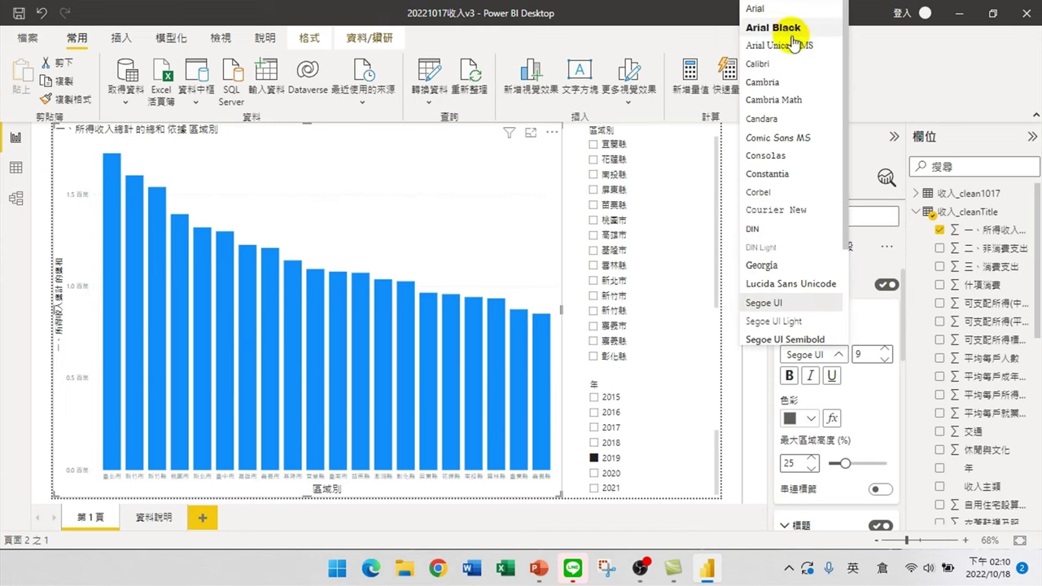
pyautogui.click(783, 13)
pyautogui.click(885, 349)
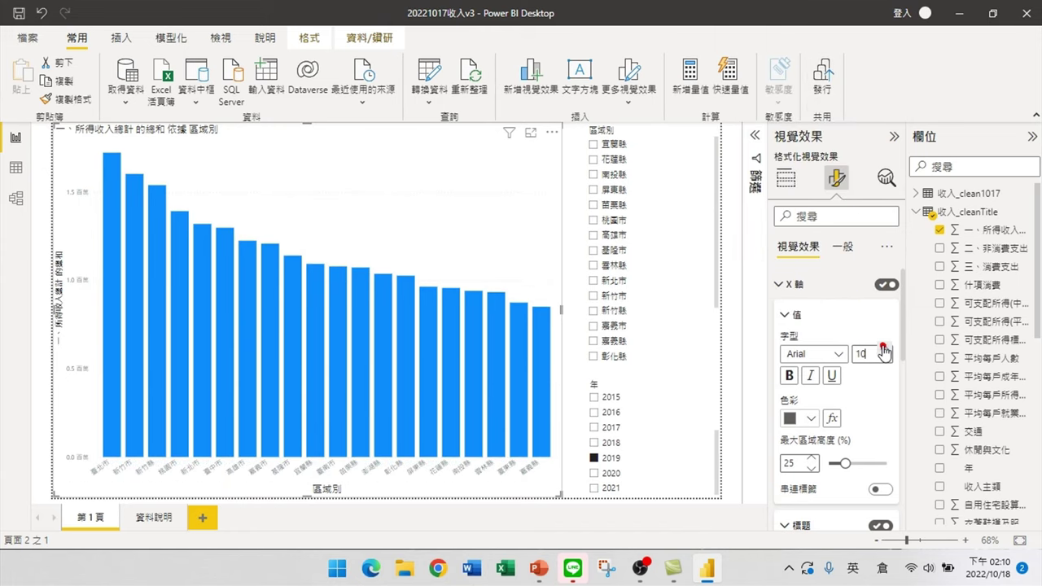
pyautogui.click(884, 348)
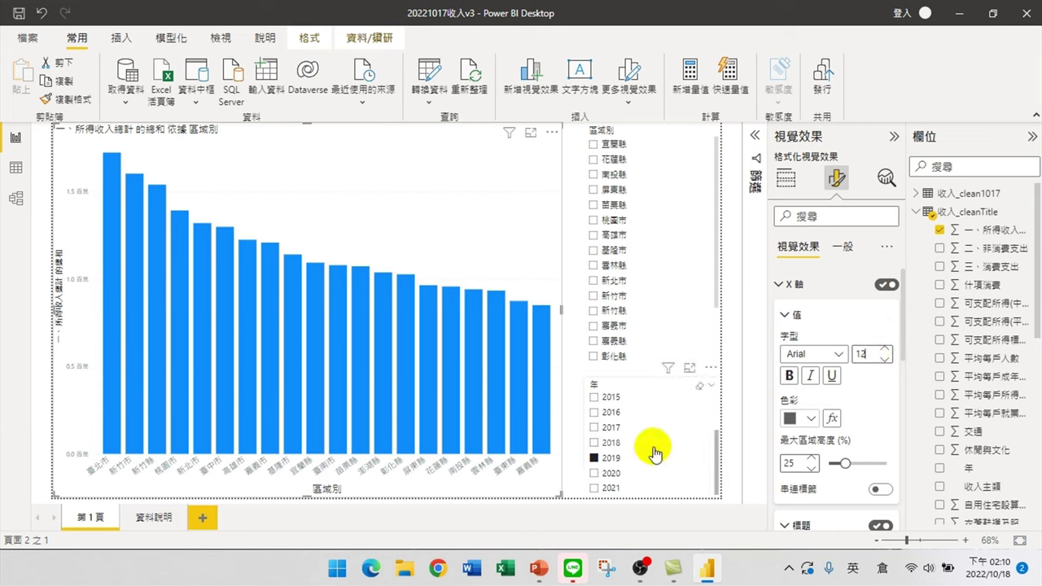
# Change the color of the column chart's X-axis value labels to black
pyautogui.moveTo(257, 450)
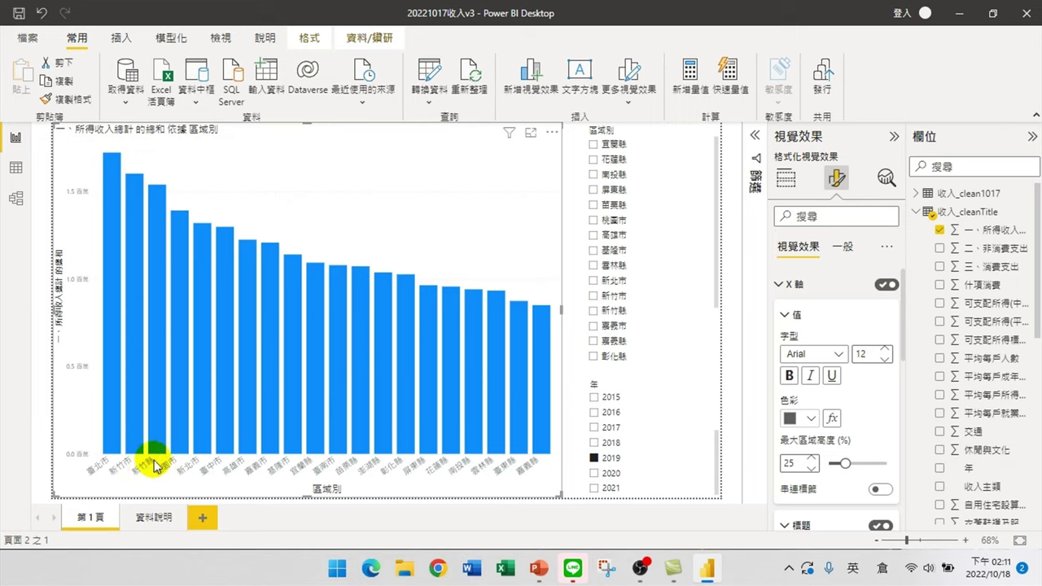
pyautogui.moveTo(153, 450)
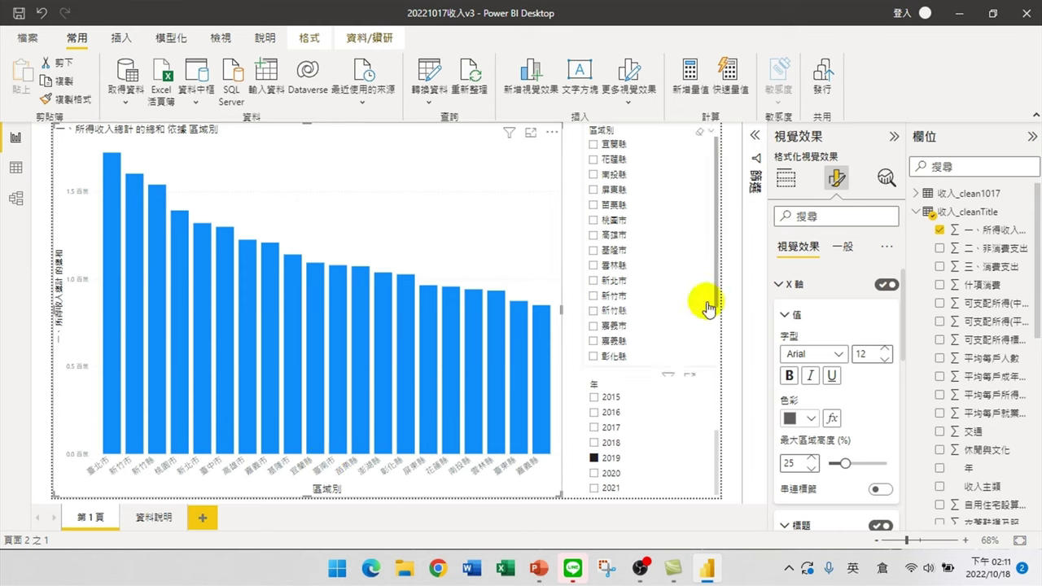
pyautogui.click(791, 418)
pyautogui.click(822, 181)
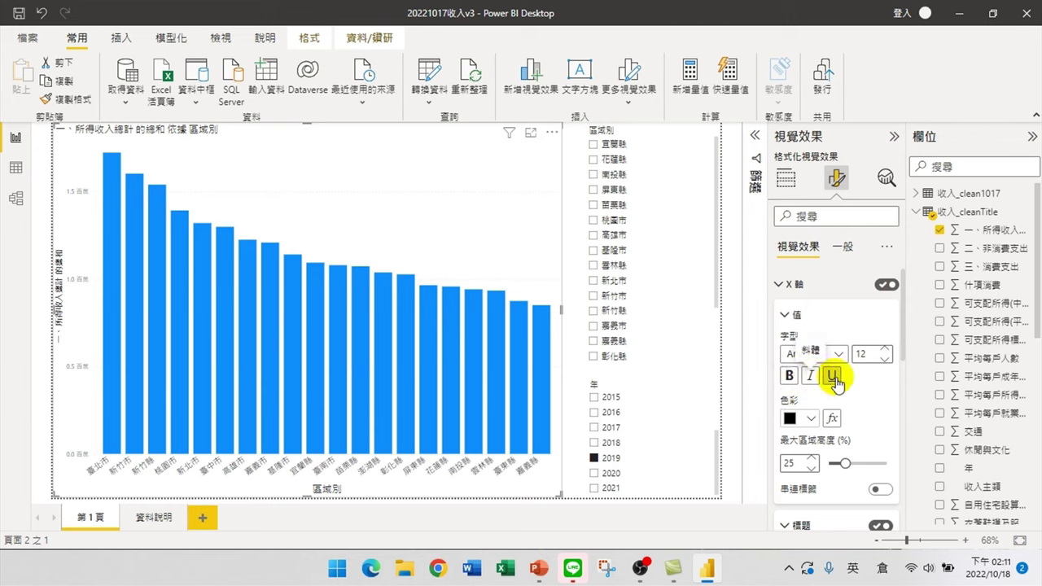
# Set the column chart's Y-axis value labels to the Arial font at size 12
pyautogui.scroll(-1, 839, 375)
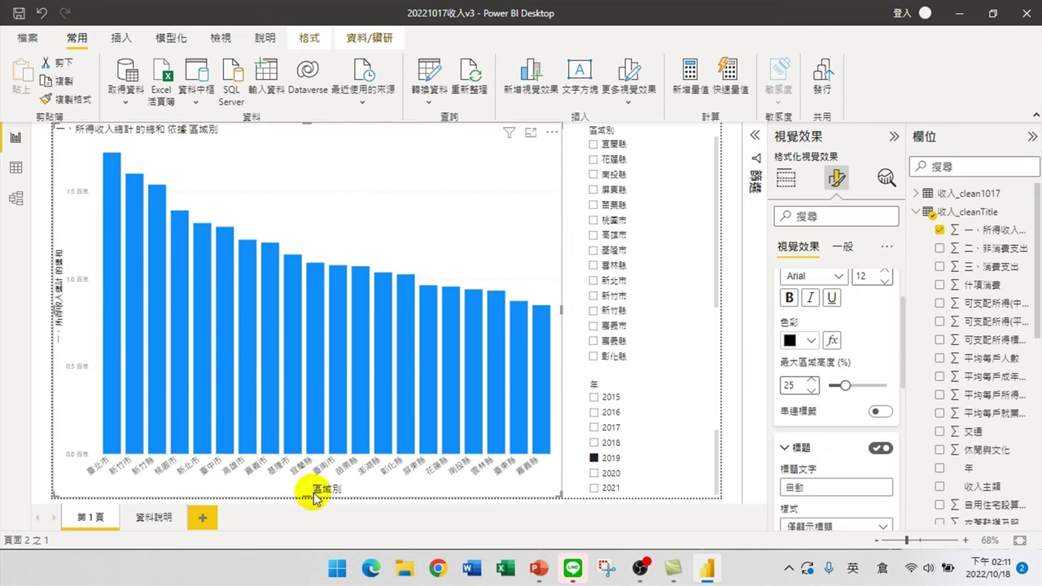
pyautogui.scroll(-5, 800, 468)
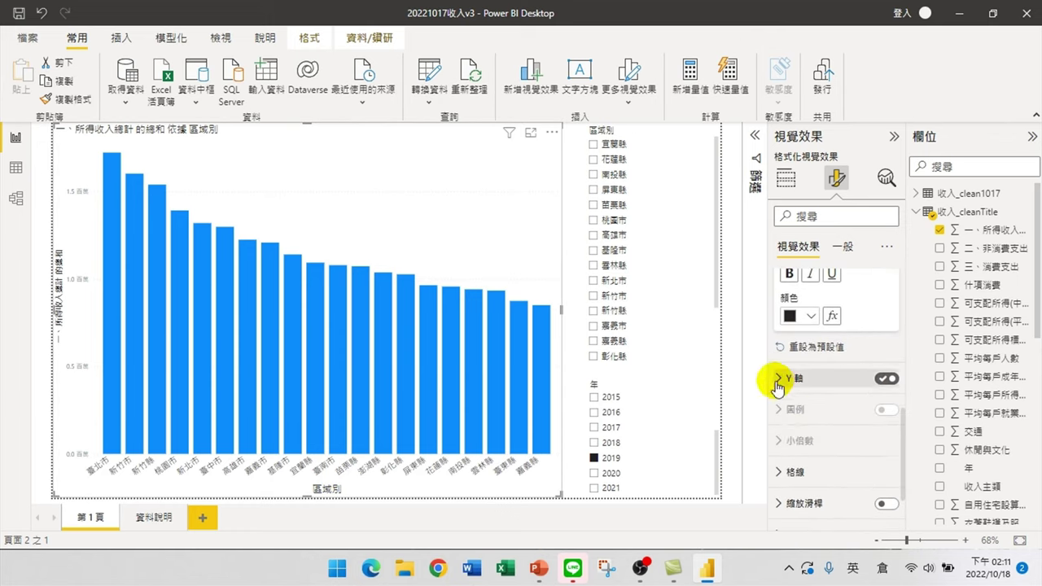
pyautogui.click(785, 380)
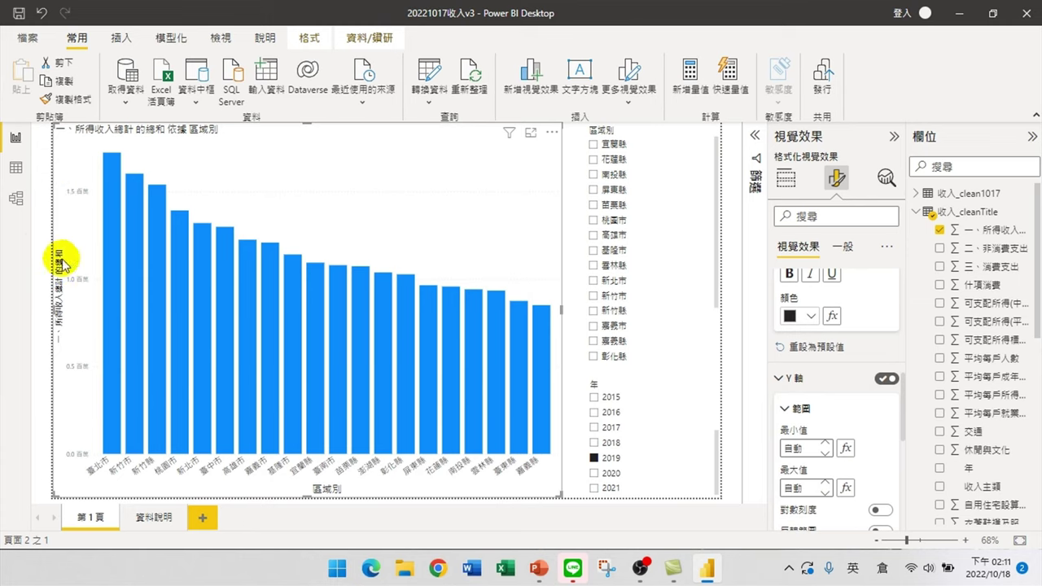
pyautogui.scroll(-3, 819, 419)
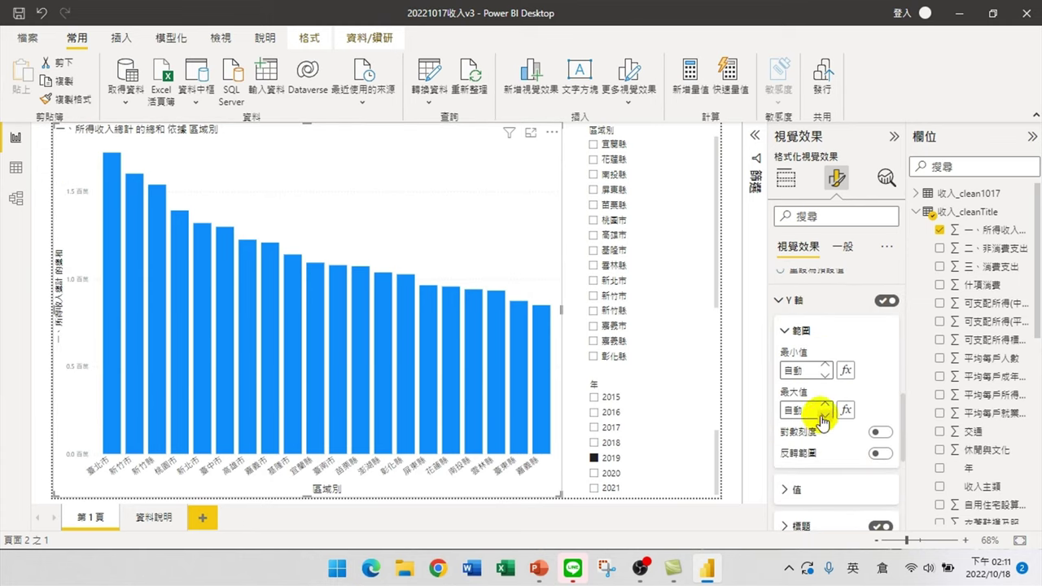
pyautogui.click(799, 405)
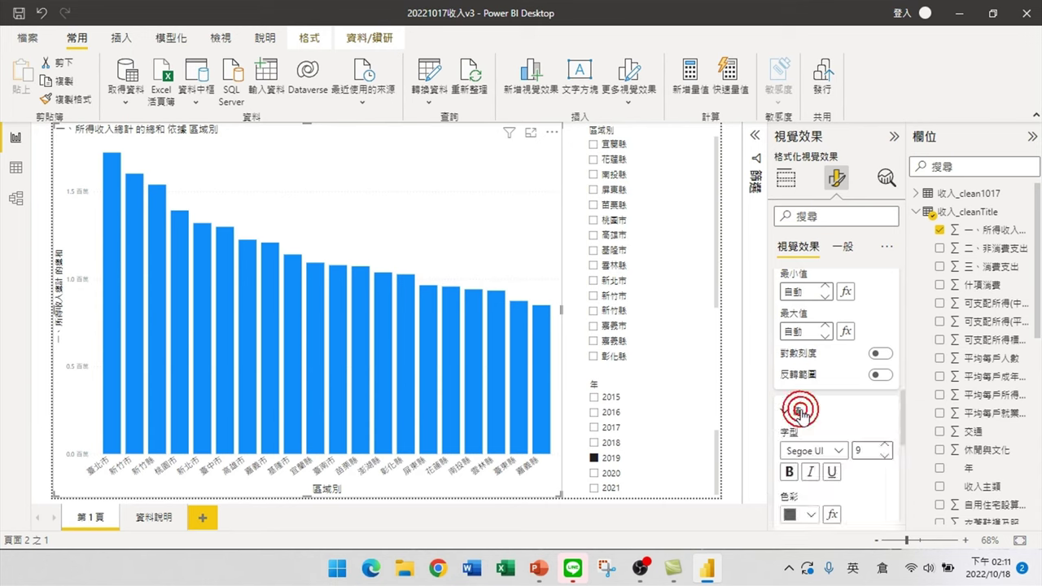
pyautogui.click(841, 453)
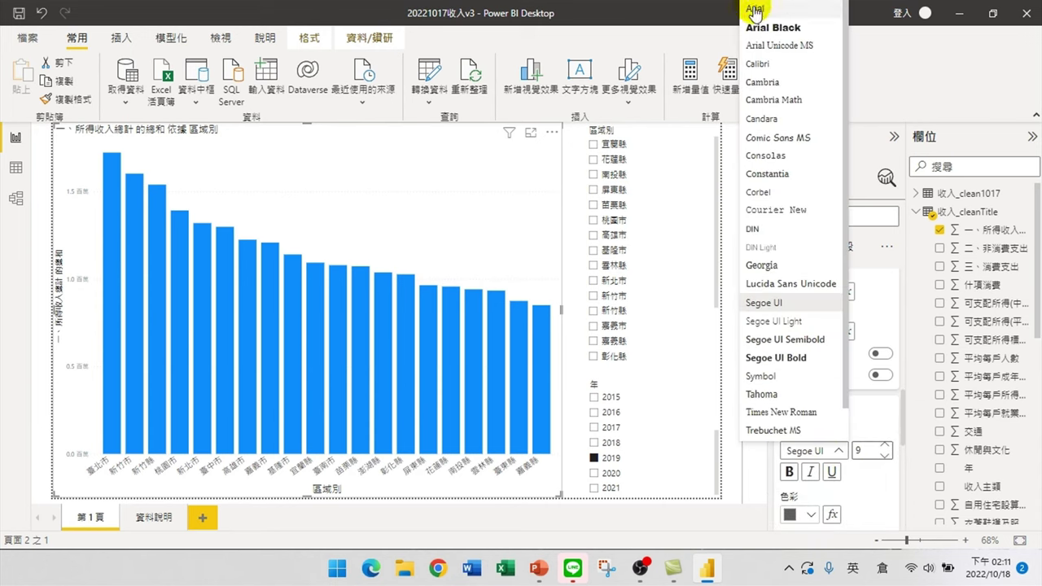
pyautogui.click(875, 8)
pyautogui.click(885, 445)
pyautogui.click(885, 446)
pyautogui.click(885, 445)
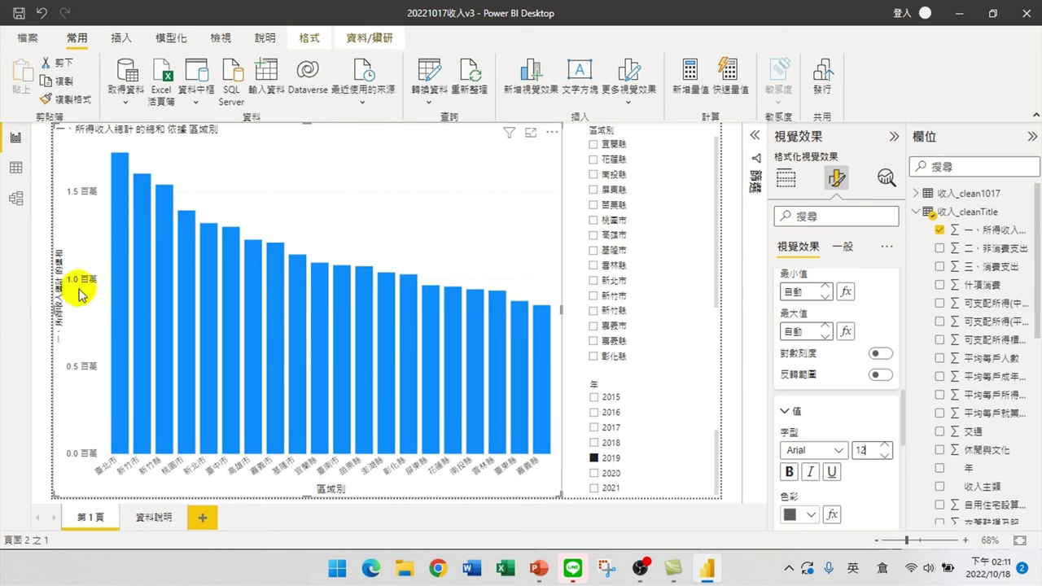
# Change the color of the Y-axis value labels to black
pyautogui.scroll(-1, 832, 486)
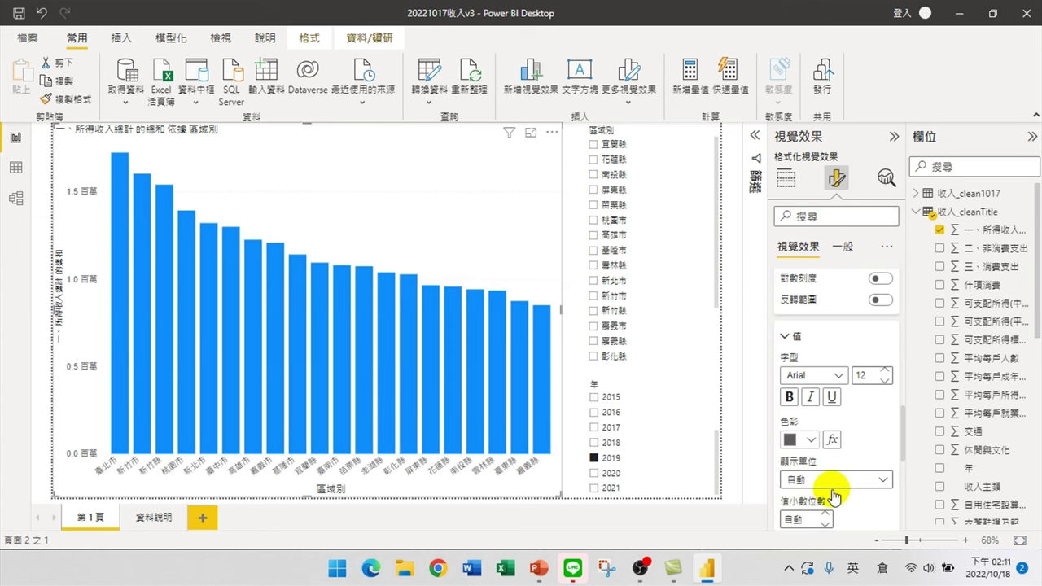
pyautogui.click(803, 436)
pyautogui.click(821, 194)
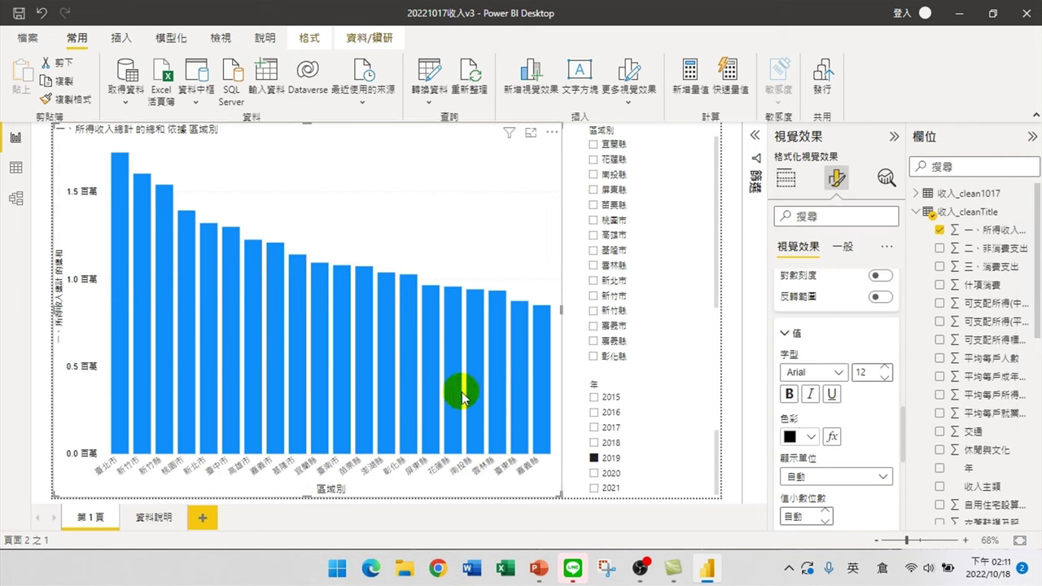
# Format the column chart's Y-axis title with the Arial Black font at size 14
pyautogui.scroll(-3, 847, 446)
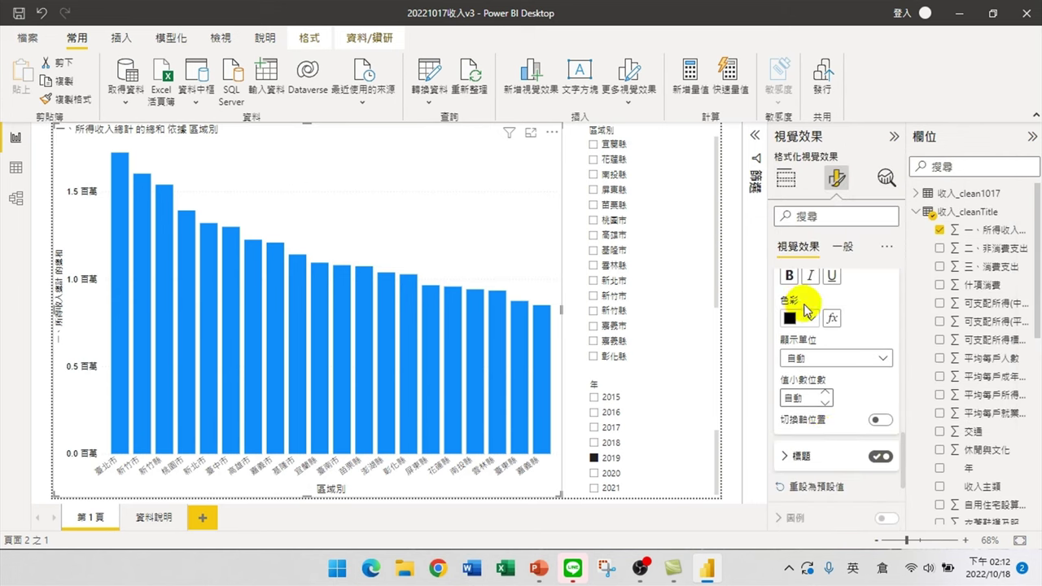
pyautogui.click(798, 456)
pyautogui.scroll(-4, 819, 432)
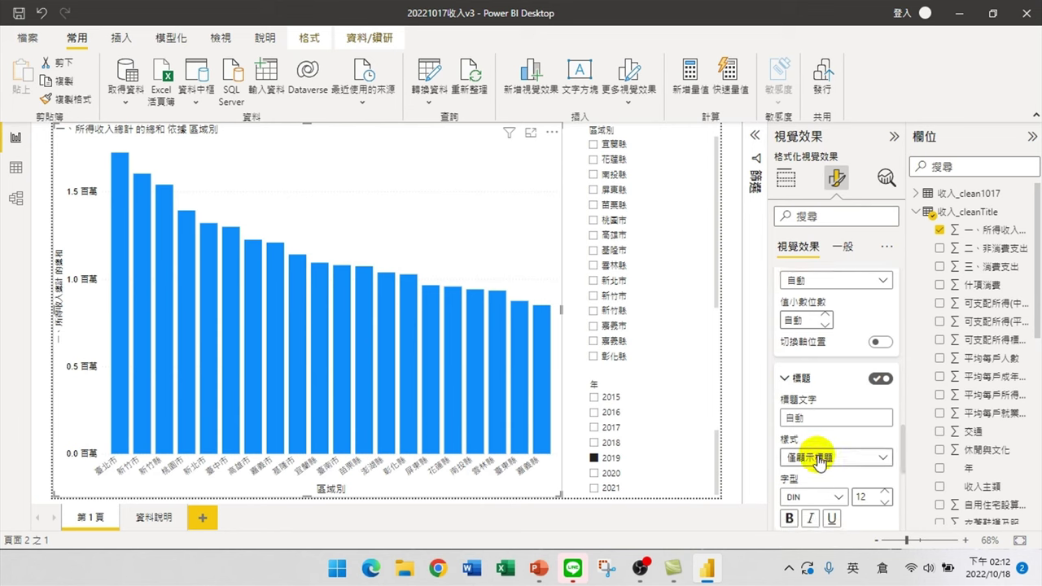
pyautogui.click(821, 420)
pyautogui.click(774, 27)
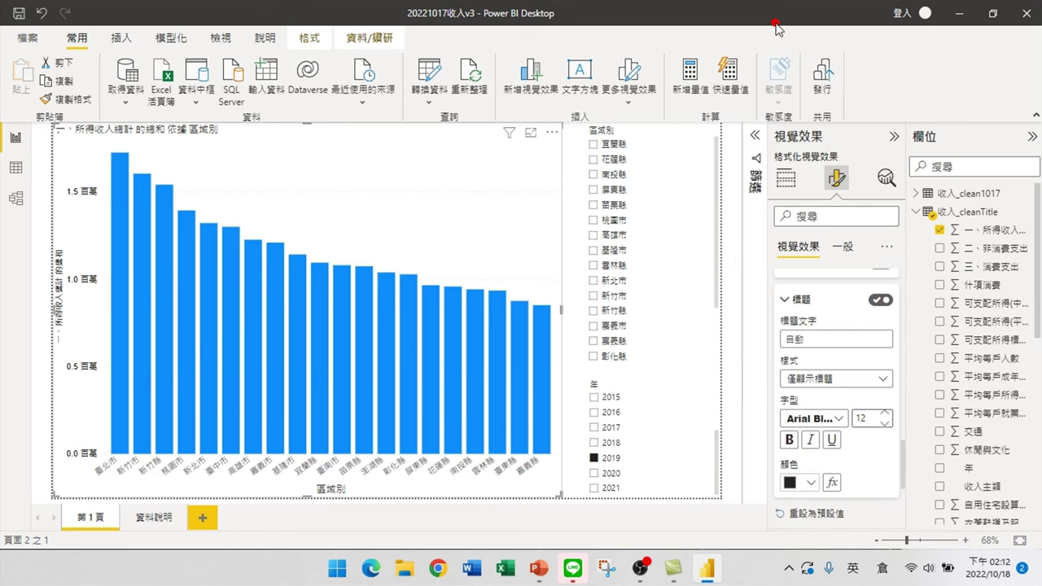
pyautogui.click(886, 413)
pyautogui.click(885, 413)
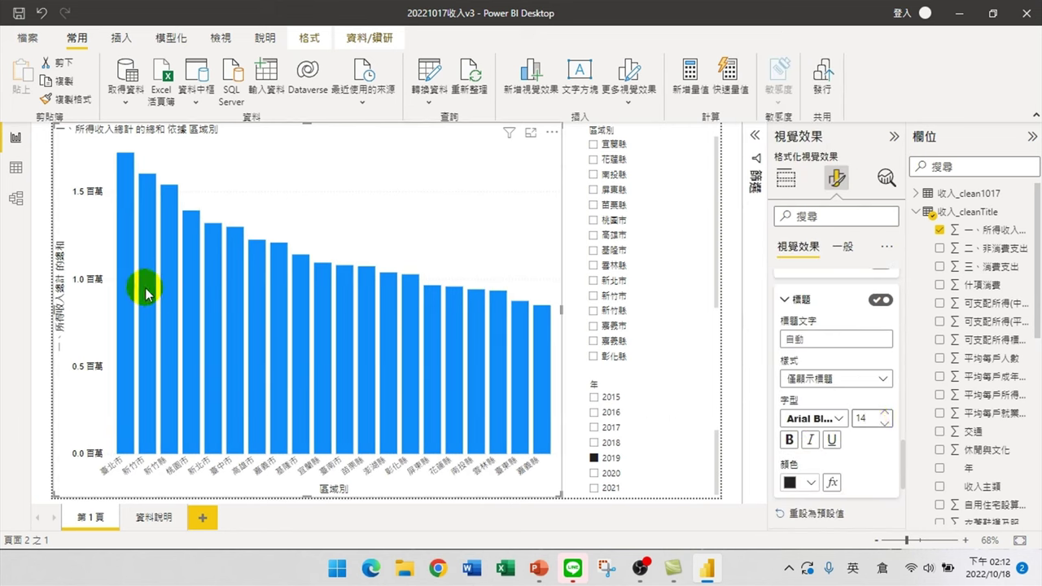
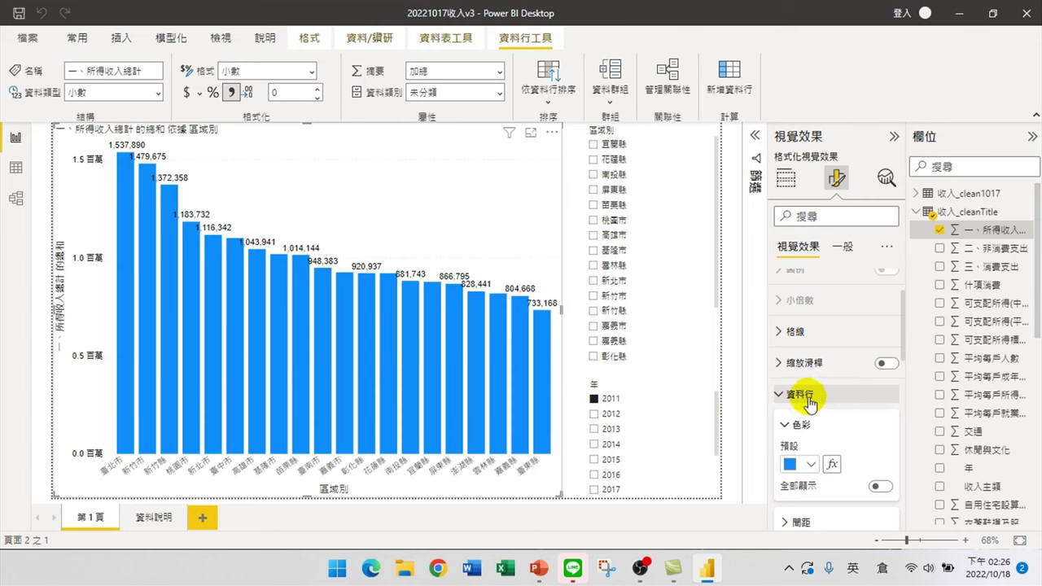
# Open conditional formatting for the columns' default color and set its format style to 規則
pyautogui.scroll(-1, 809, 397)
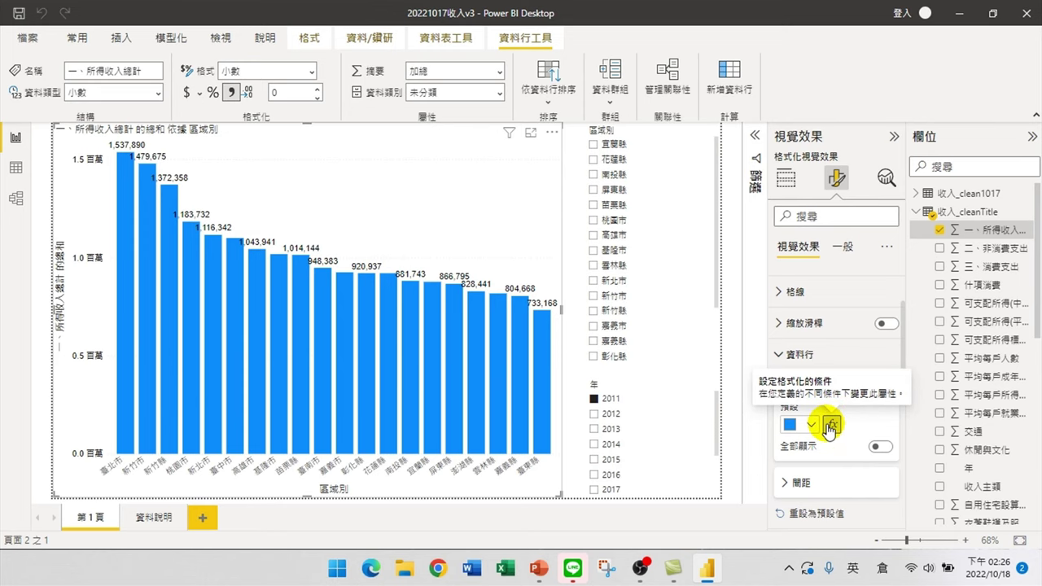
pyautogui.click(833, 424)
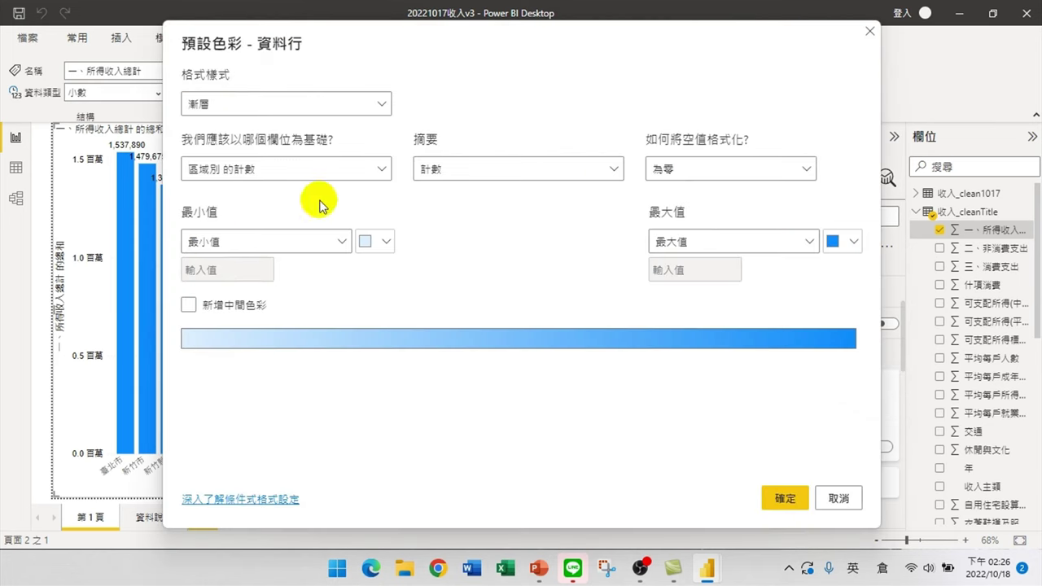
pyautogui.click(246, 104)
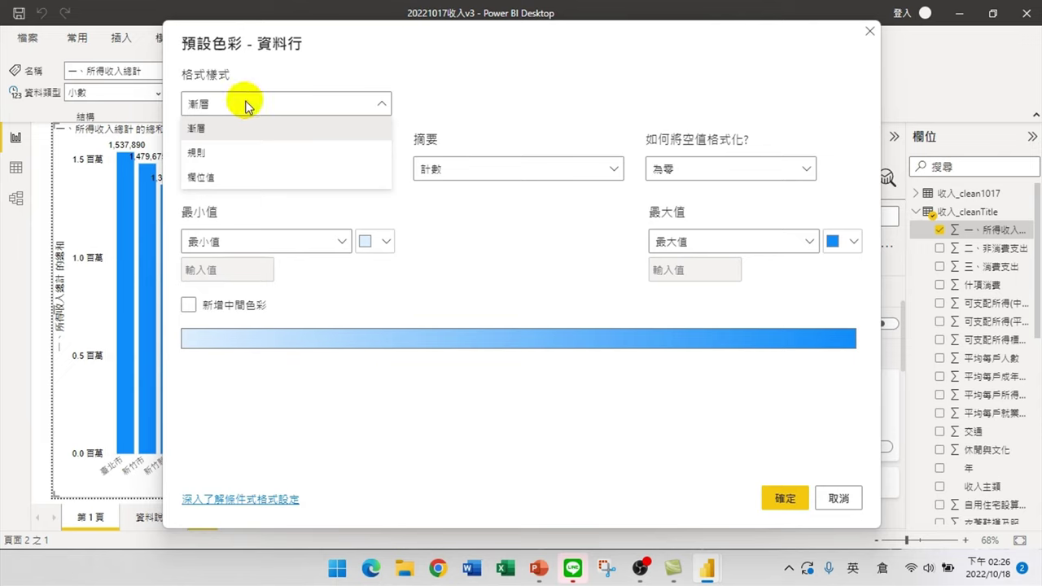
pyautogui.click(221, 181)
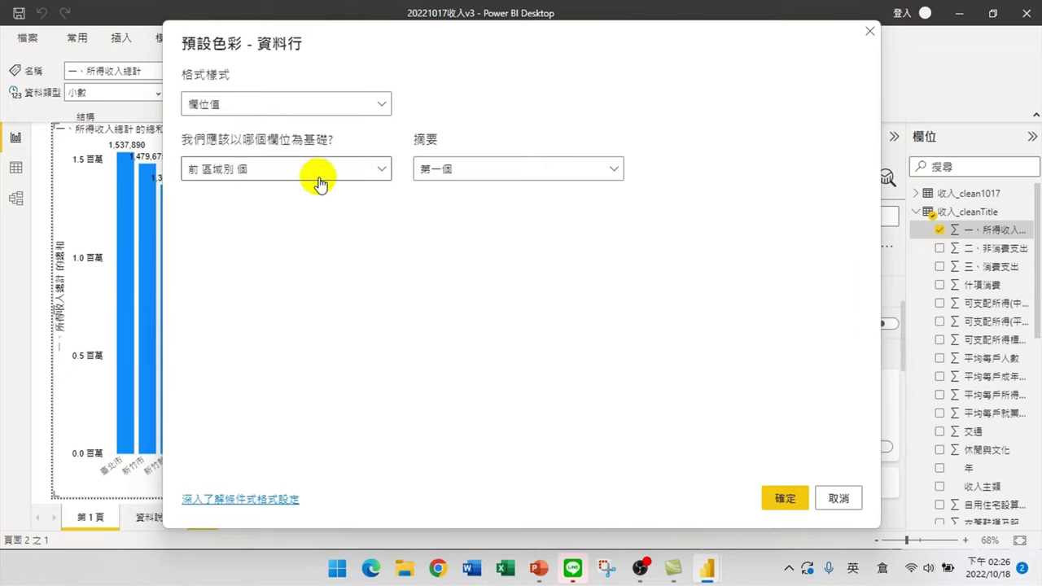
pyautogui.click(280, 105)
pyautogui.click(244, 151)
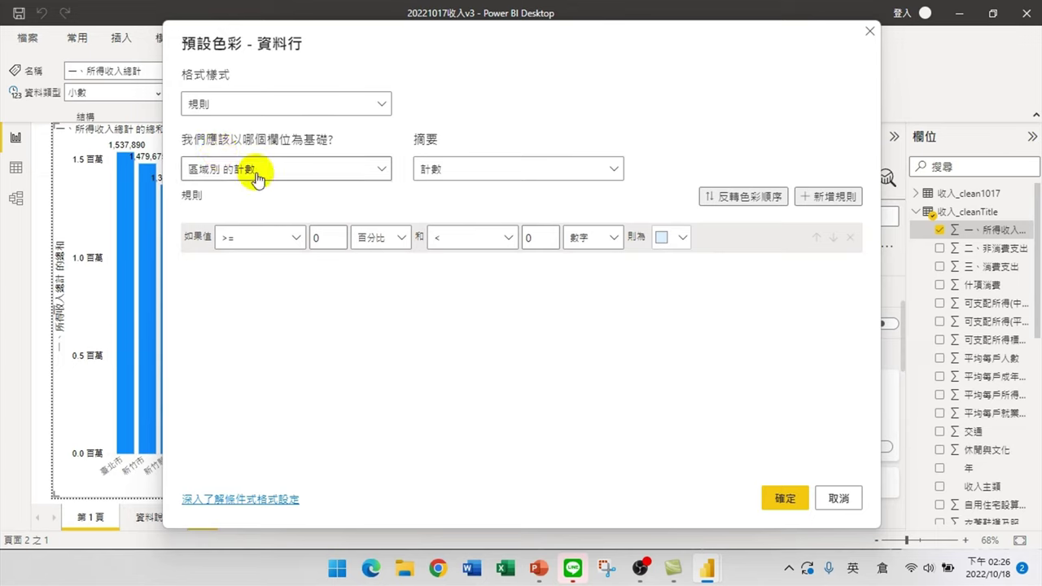
# Base the color rules on the 一、所得收入總計 field from 收入_cleanTitle, summarized by 加總
pyautogui.click(273, 173)
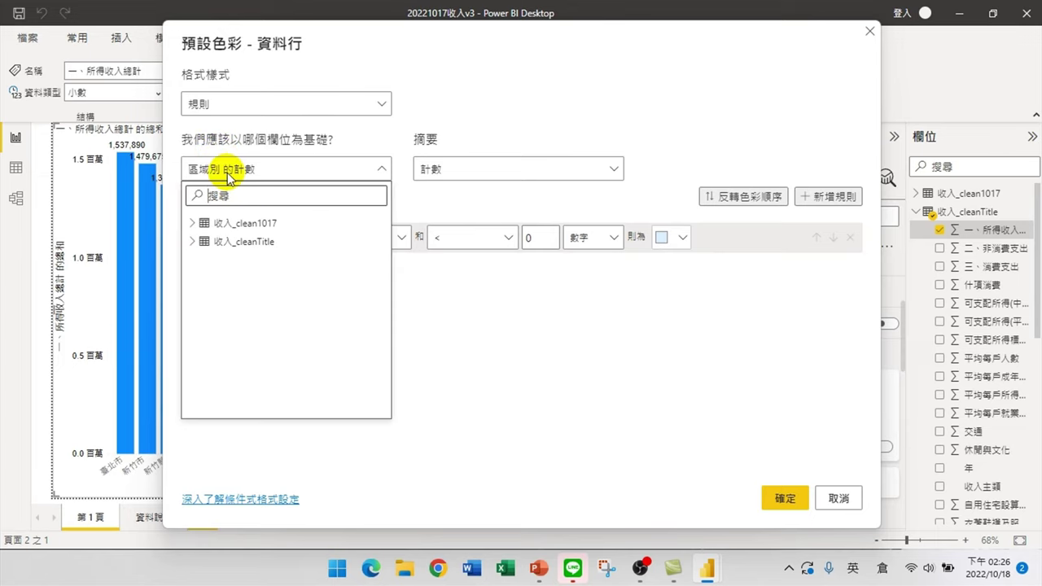
pyautogui.click(196, 245)
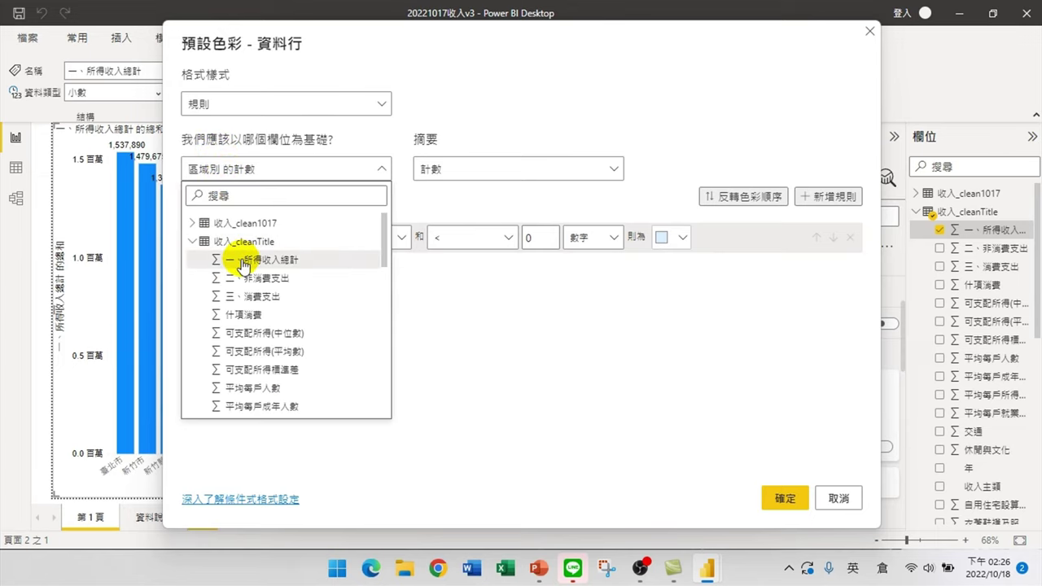
pyautogui.click(287, 260)
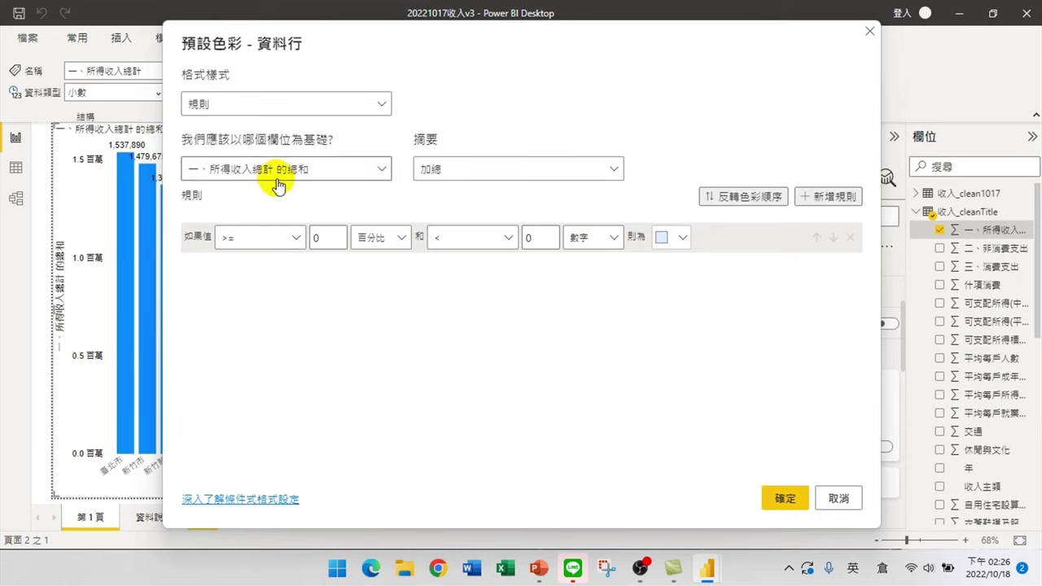
pyautogui.click(456, 169)
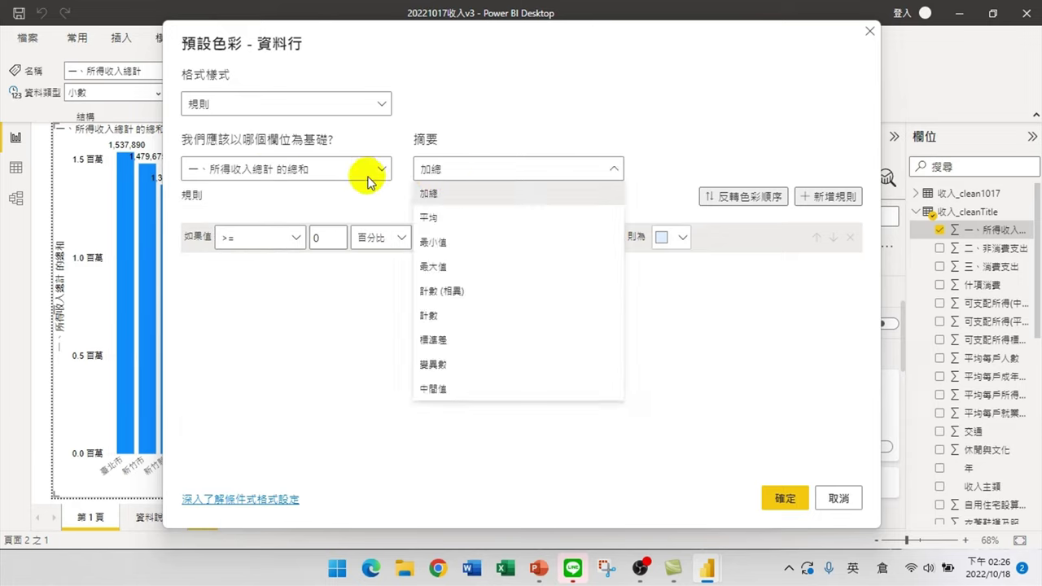
pyautogui.click(308, 172)
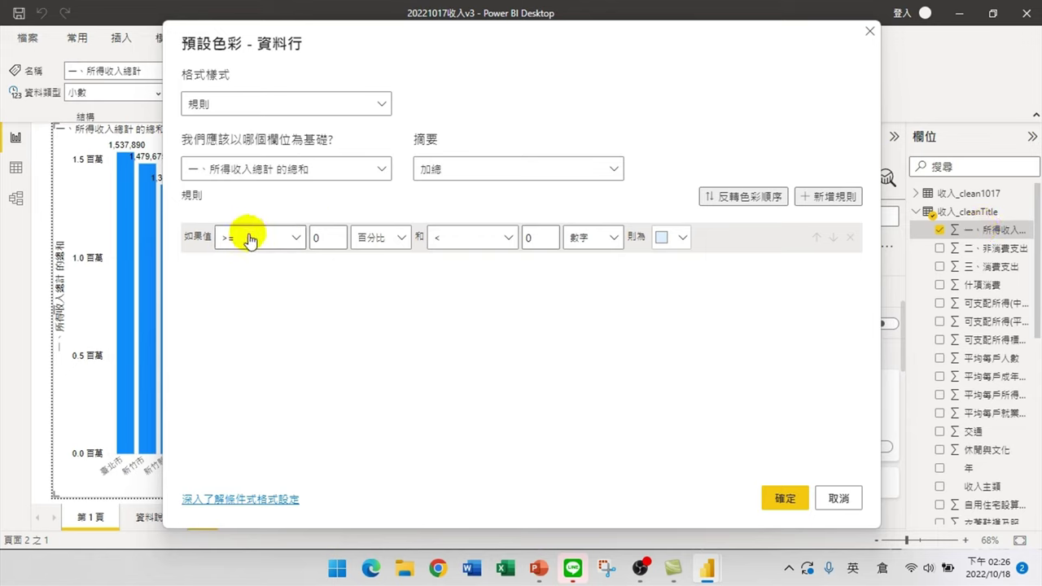
# Define the first rule to color numeric values >= 1000000 and < 2000000 red
pyautogui.click(405, 239)
pyautogui.click(379, 271)
pyautogui.click(317, 237)
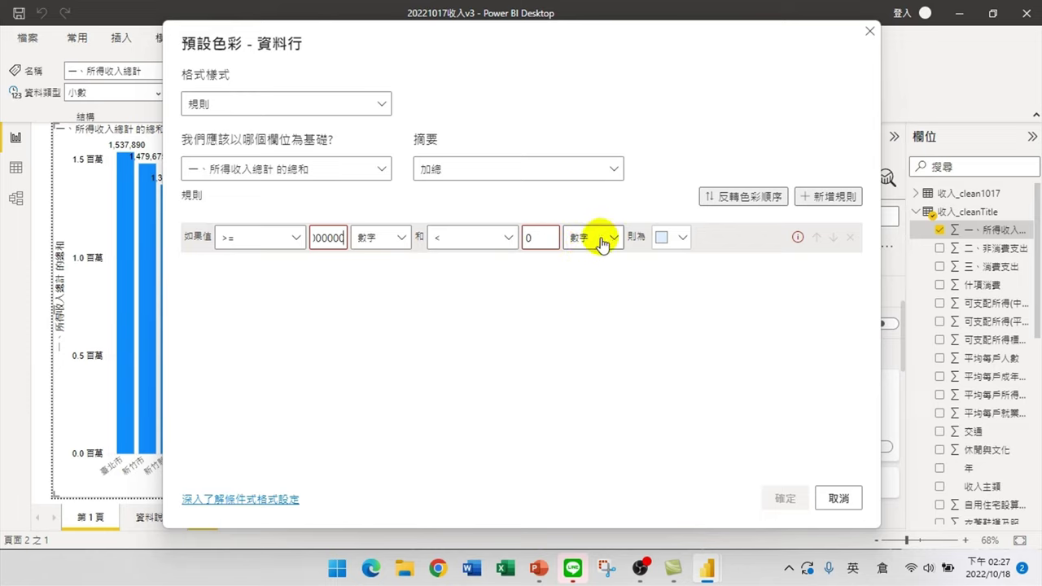
pyautogui.click(531, 238)
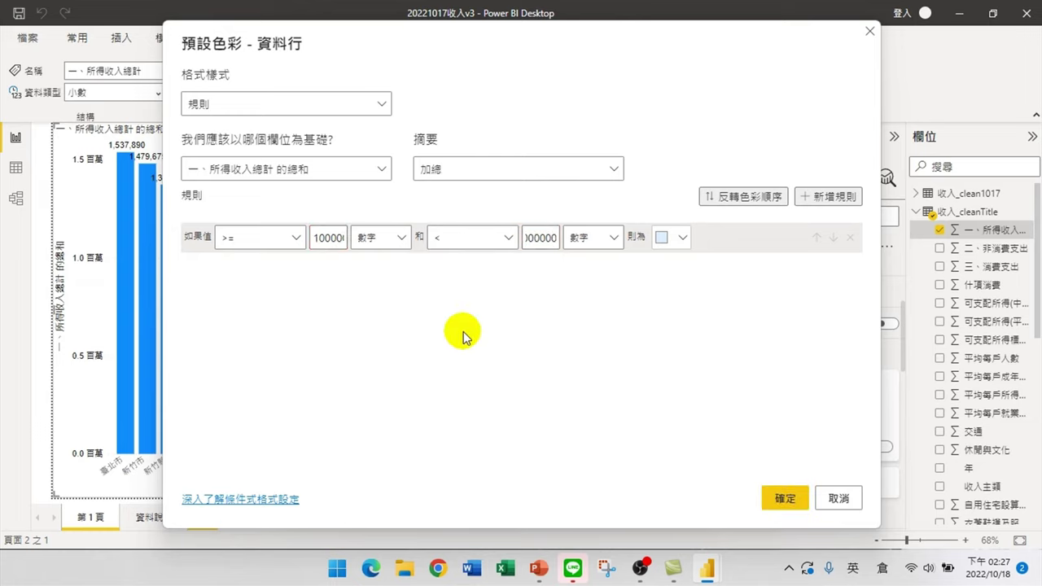
pyautogui.click(685, 237)
pyautogui.click(688, 238)
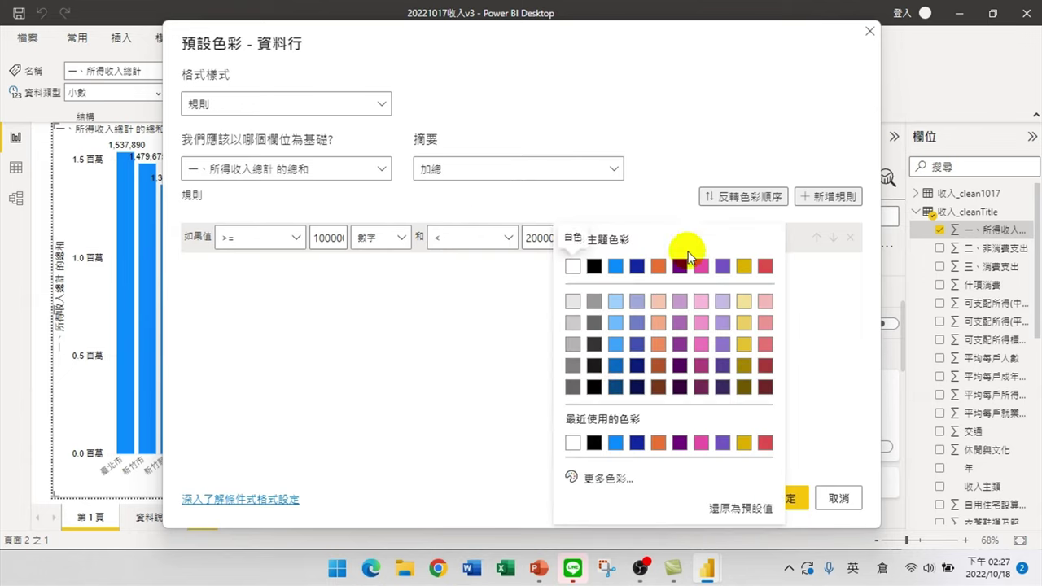
pyautogui.click(768, 268)
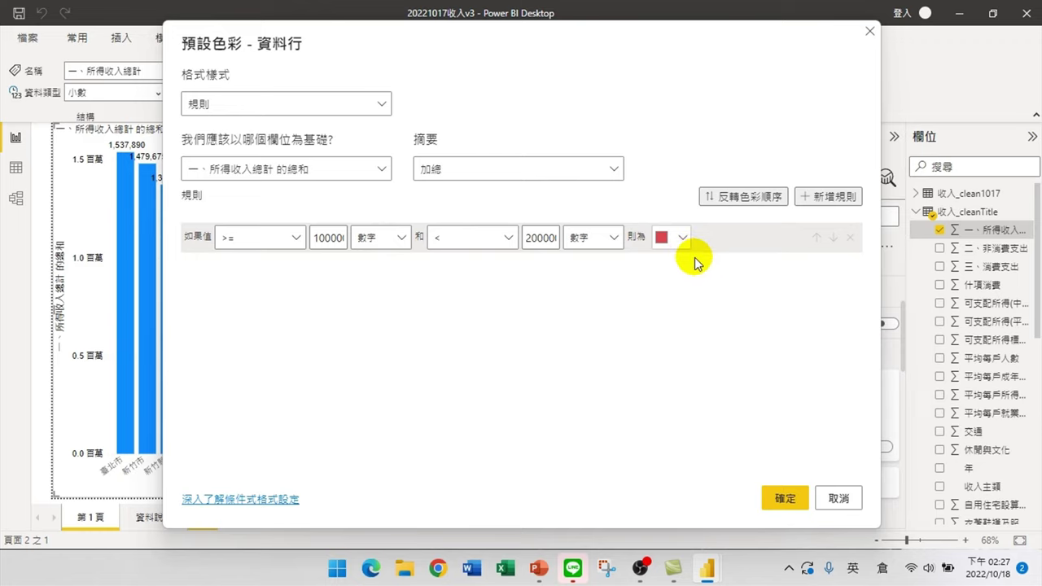
# Add a second rule covering numeric values >= 900000 and < 999999
pyautogui.click(824, 196)
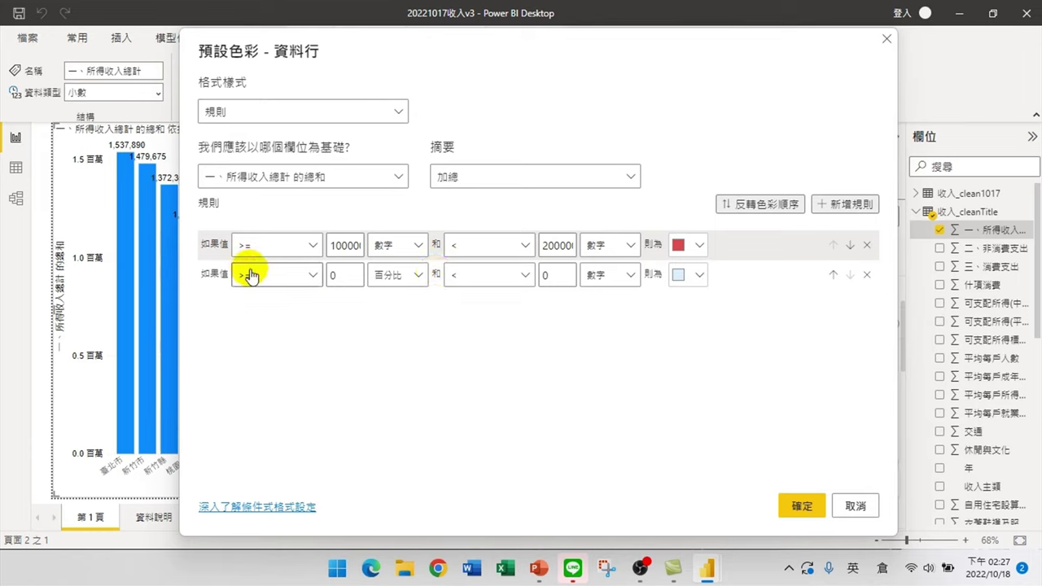
pyautogui.click(399, 278)
pyautogui.click(387, 299)
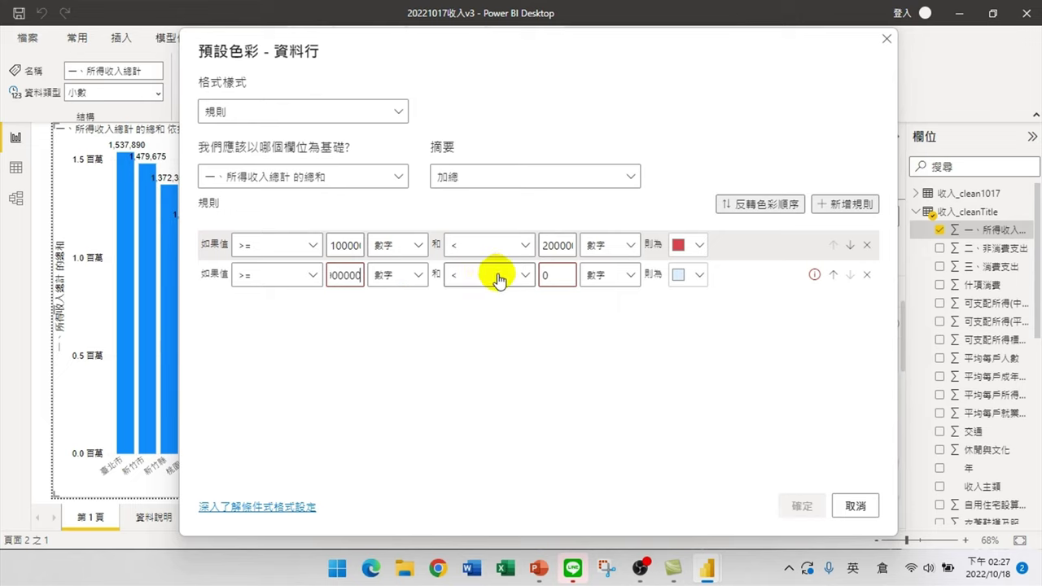
pyautogui.doubleClick(555, 276)
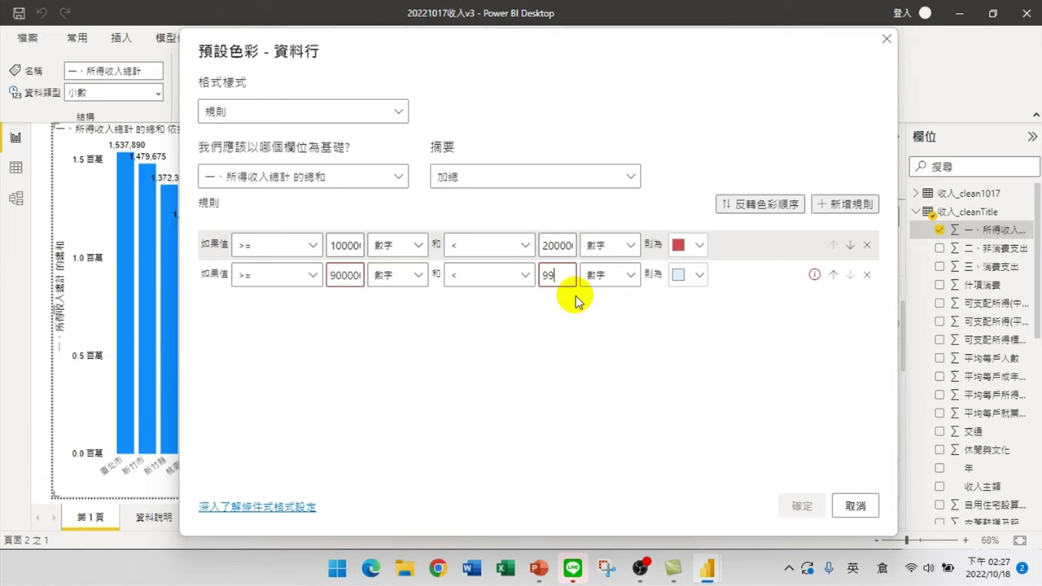
pyautogui.write('999999')
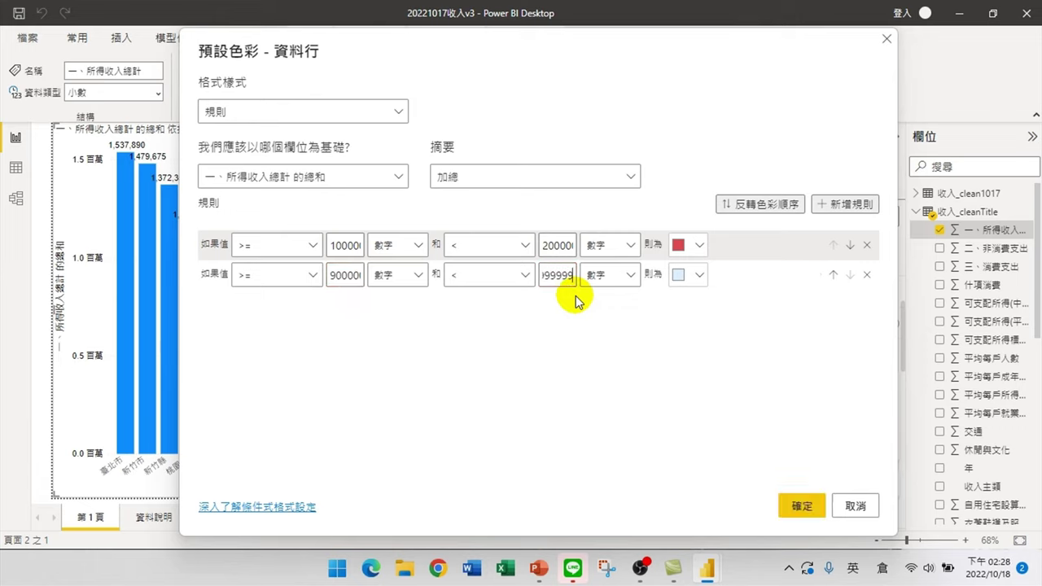
# Give the second color rule the custom yellow #F2F200 and apply the rules to the chart's columns
pyautogui.click(691, 277)
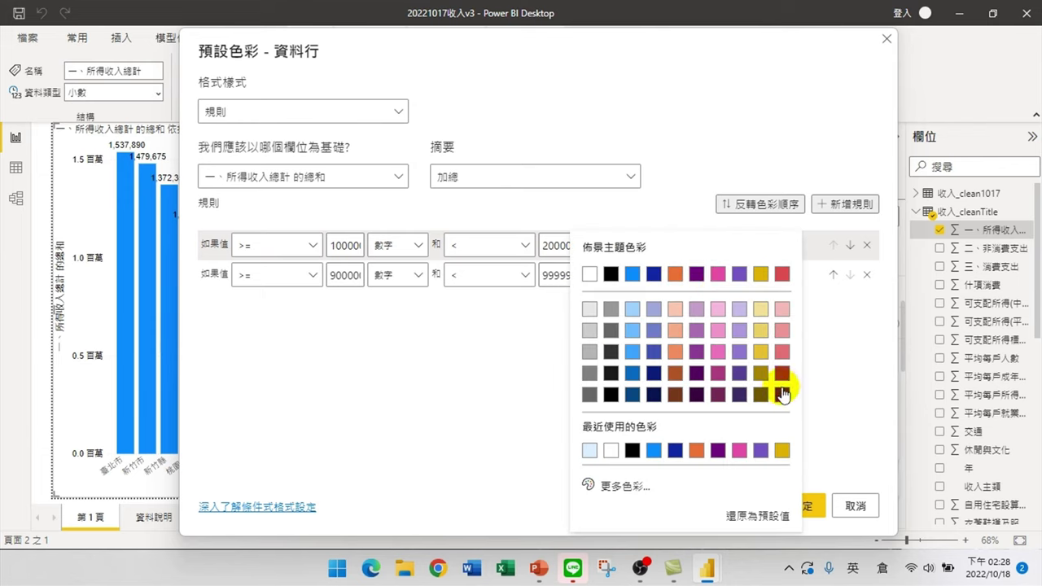
pyautogui.click(632, 486)
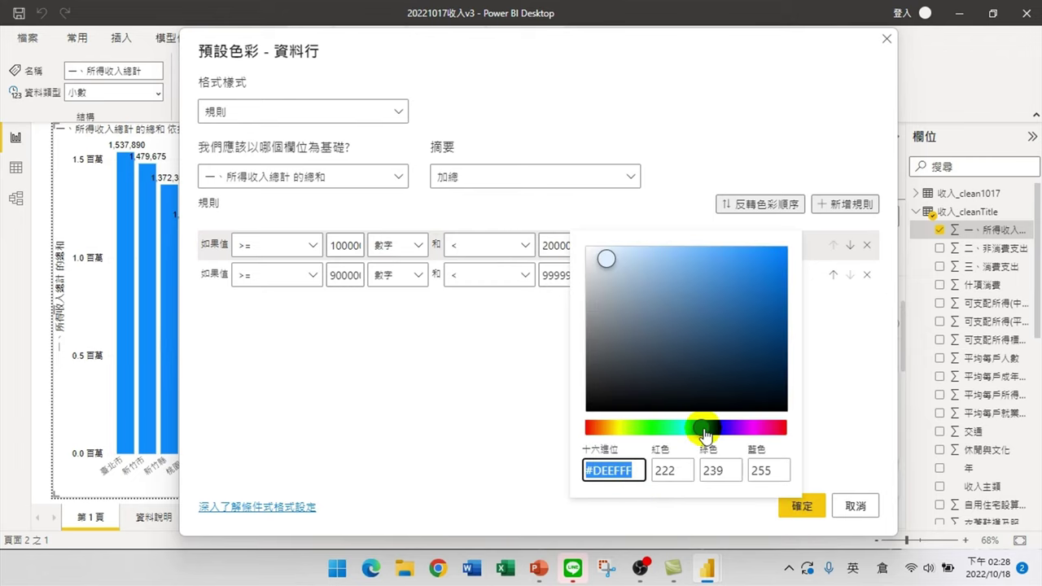
pyautogui.moveTo(700, 427); pyautogui.dragTo(623, 433)
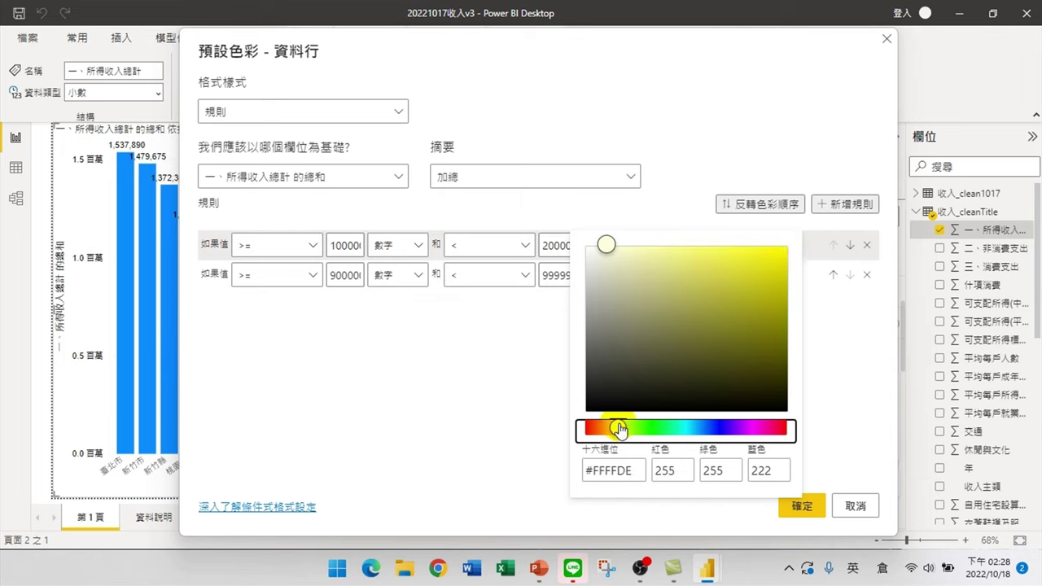
pyautogui.click(781, 250)
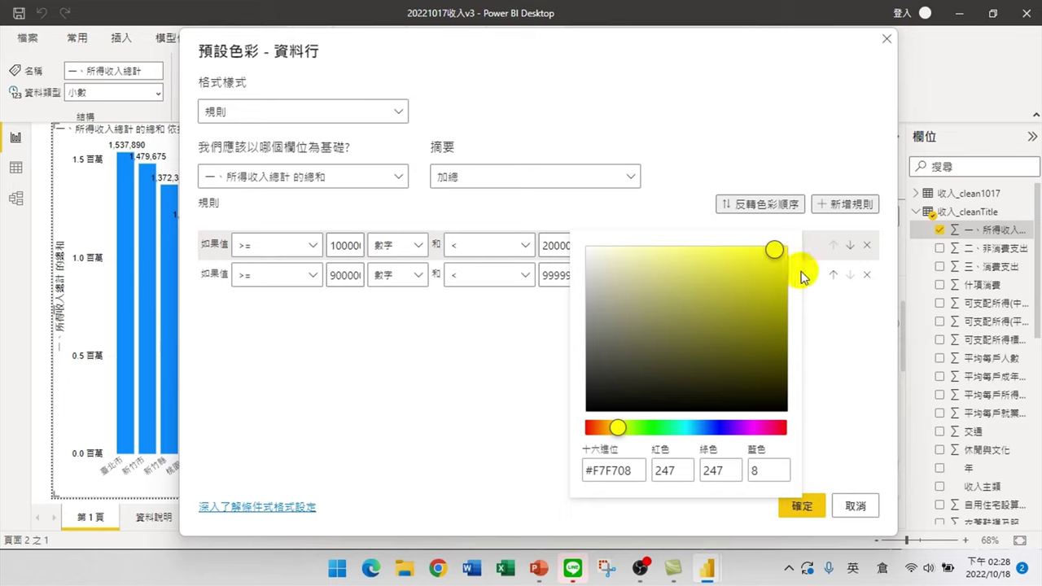
pyautogui.click(784, 261)
pyautogui.click(783, 252)
pyautogui.click(786, 256)
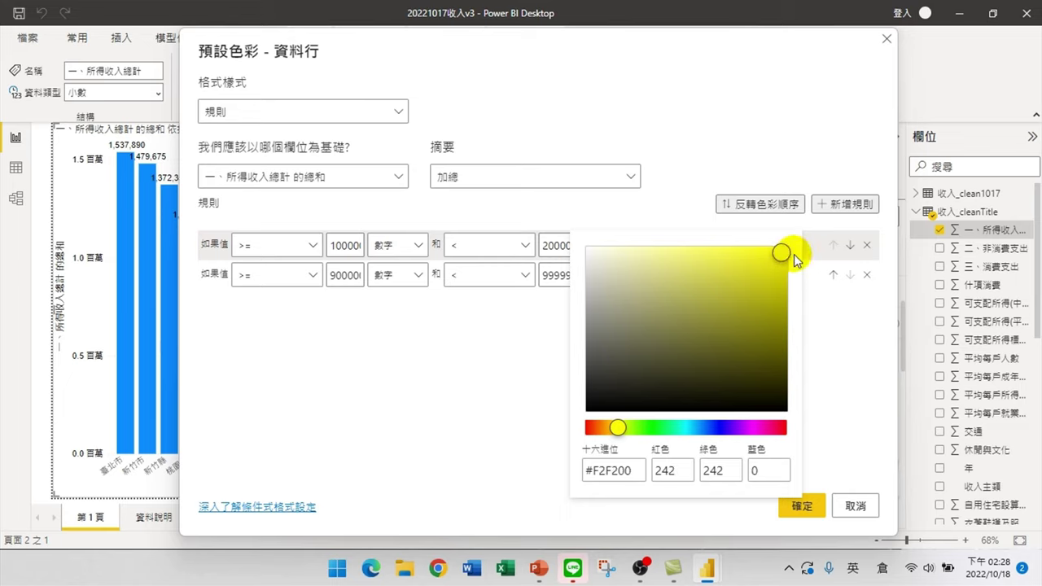
pyautogui.click(515, 394)
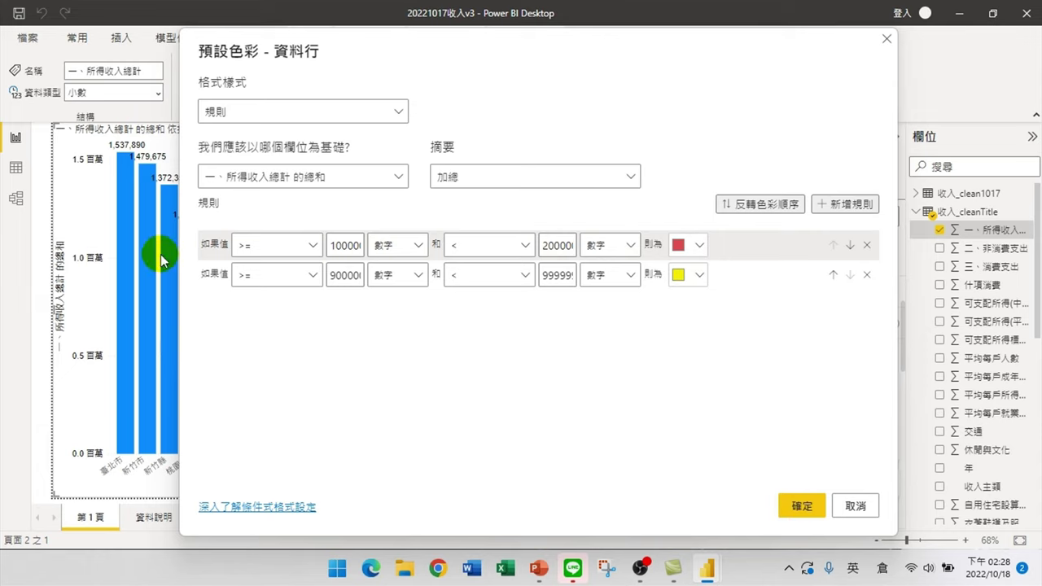
pyautogui.moveTo(359, 45); pyautogui.dragTo(765, 57)
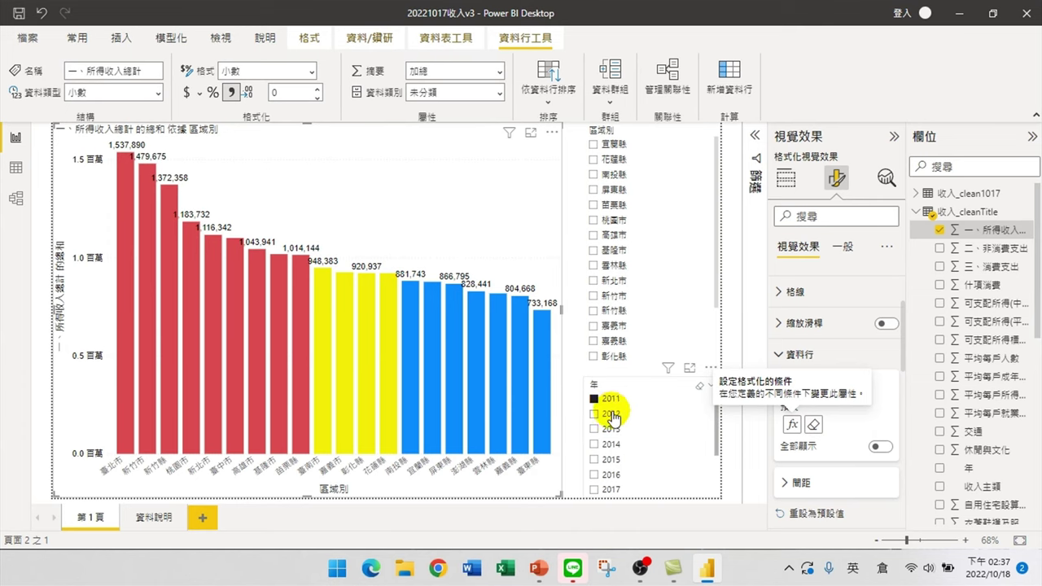
# Filter the chart by single years, 2012 to 2014 and 2018 to 2021, to examine how the columns are colored
pyautogui.click(611, 416)
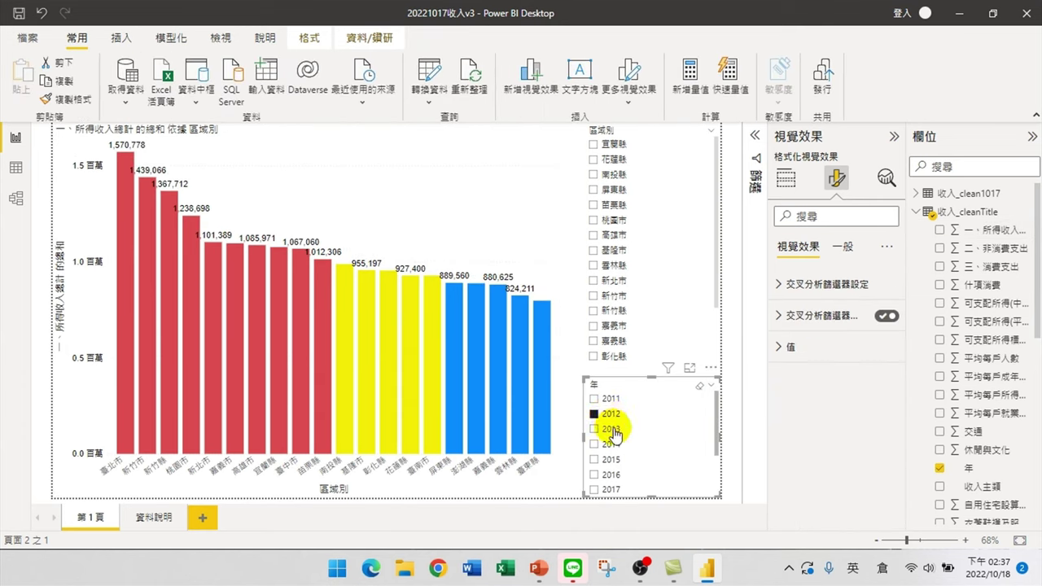
pyautogui.click(612, 430)
pyautogui.click(616, 445)
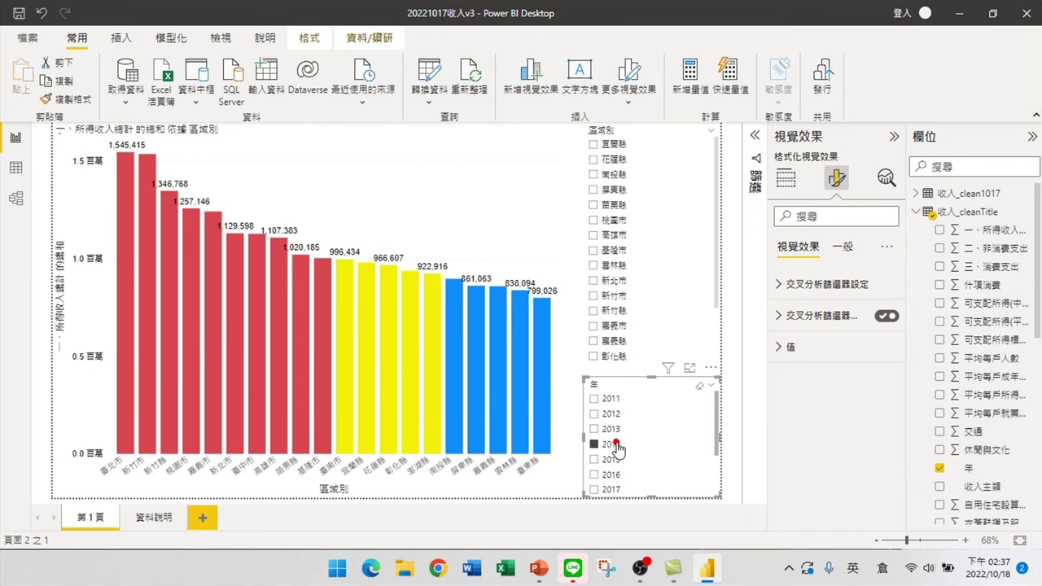
pyautogui.scroll(-2, 617, 448)
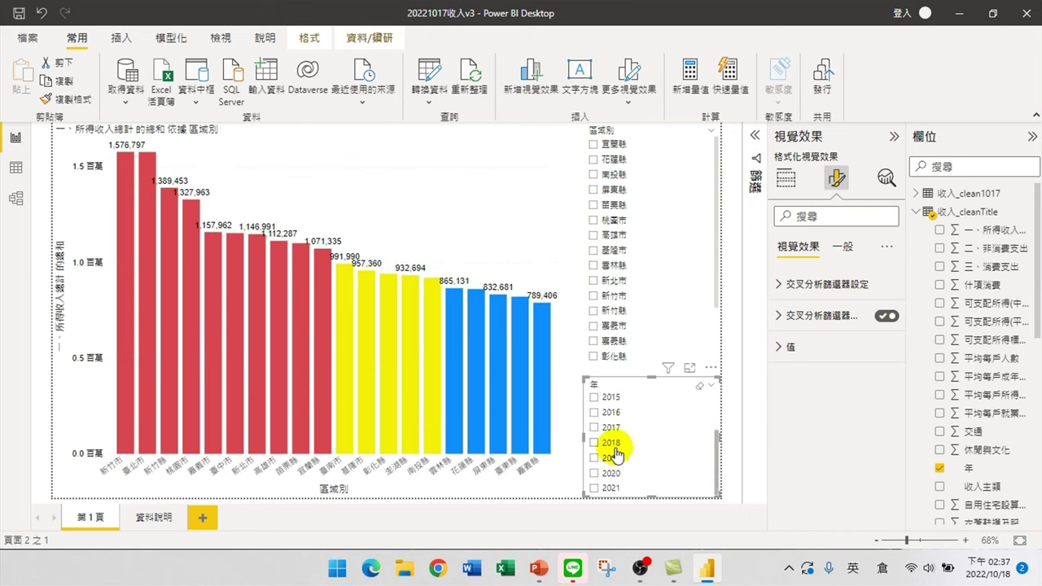
pyautogui.click(615, 444)
pyautogui.click(613, 458)
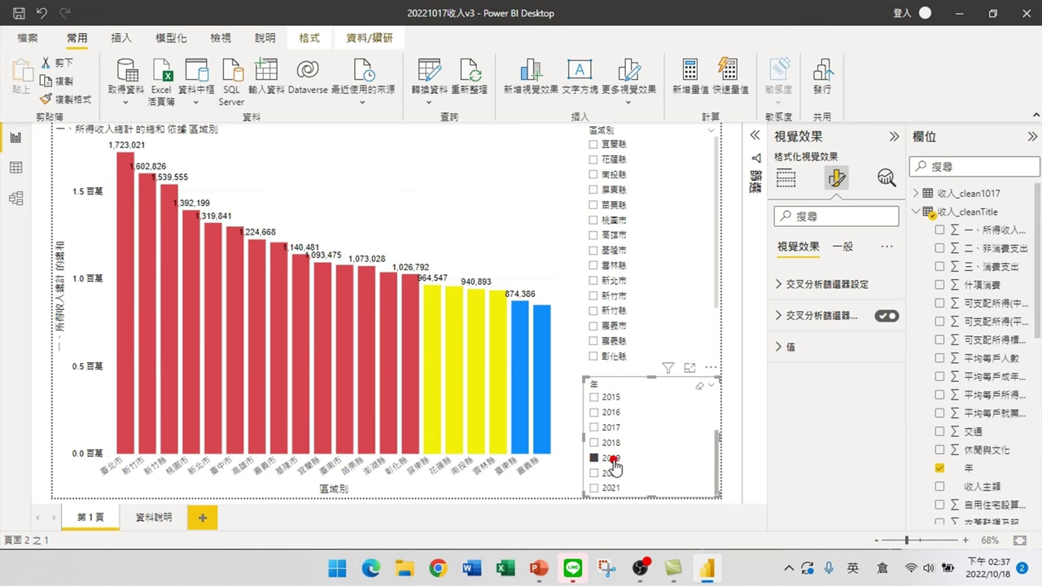
pyautogui.click(612, 474)
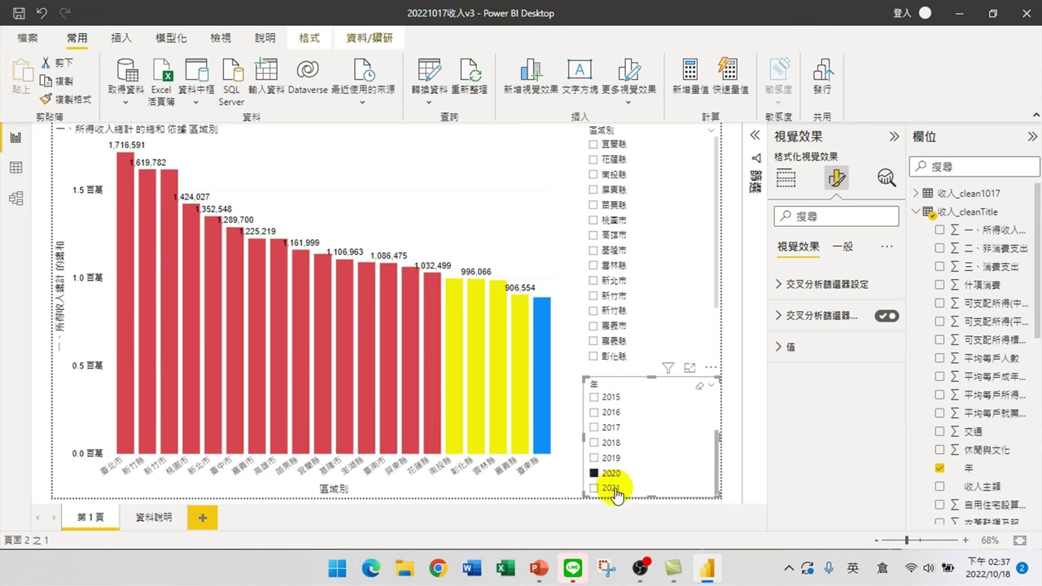
pyautogui.click(613, 489)
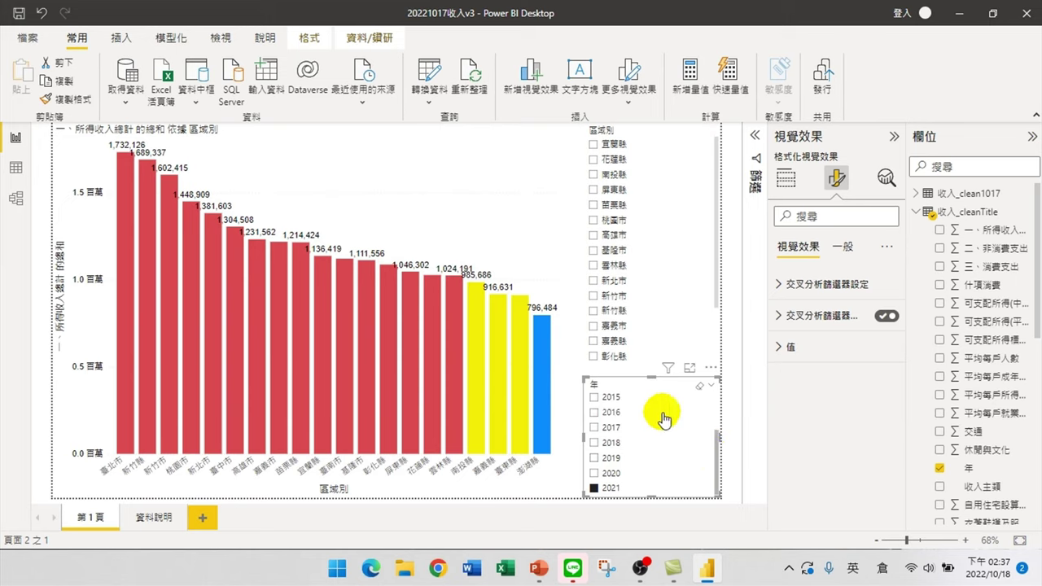
# Compare the column colors again for each year from 2018 to 2021, ending with the year slicer on 2011
pyautogui.click(609, 443)
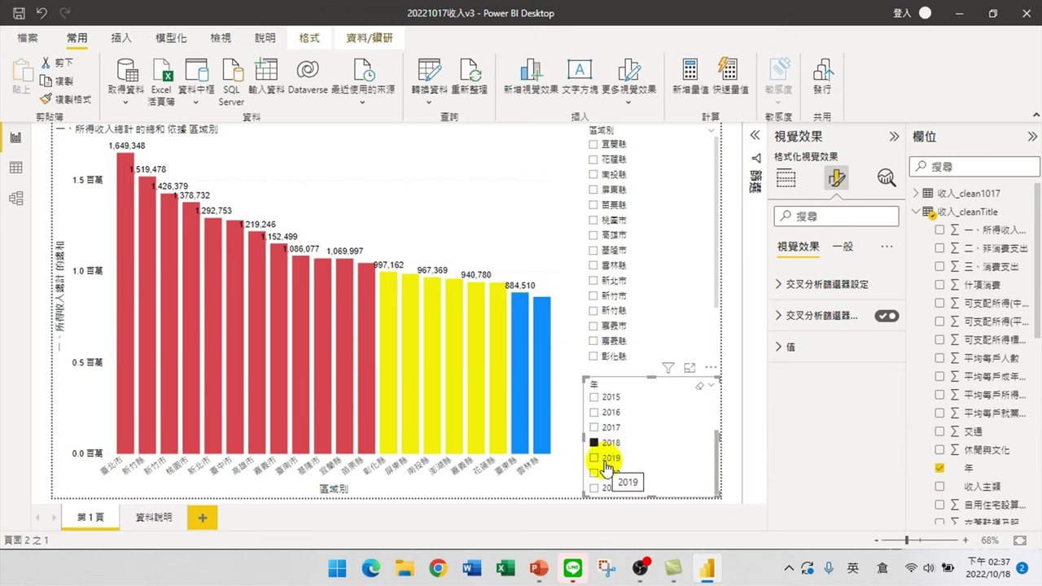
pyautogui.click(604, 459)
pyautogui.click(609, 474)
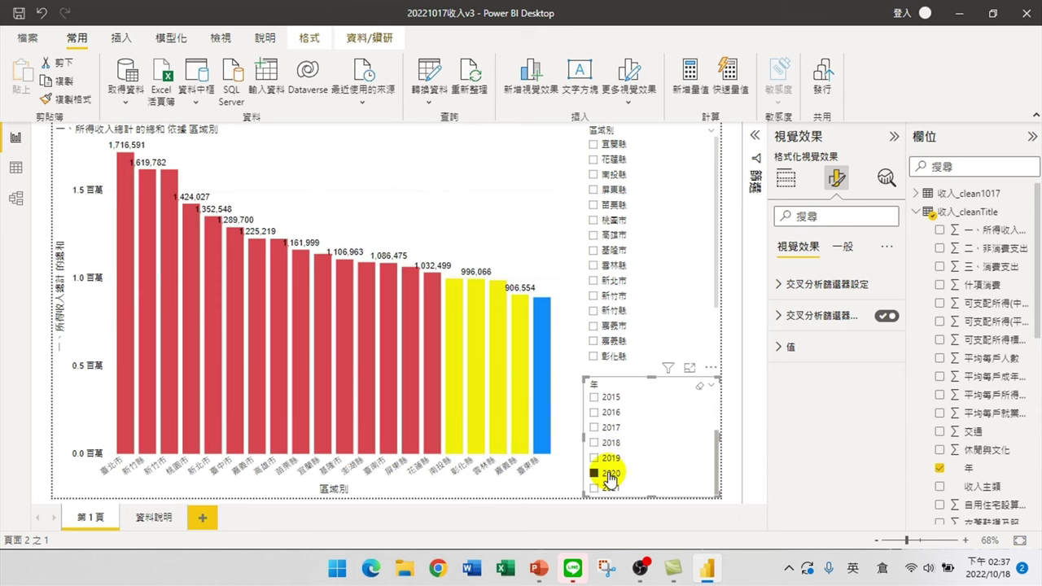
pyautogui.click(612, 488)
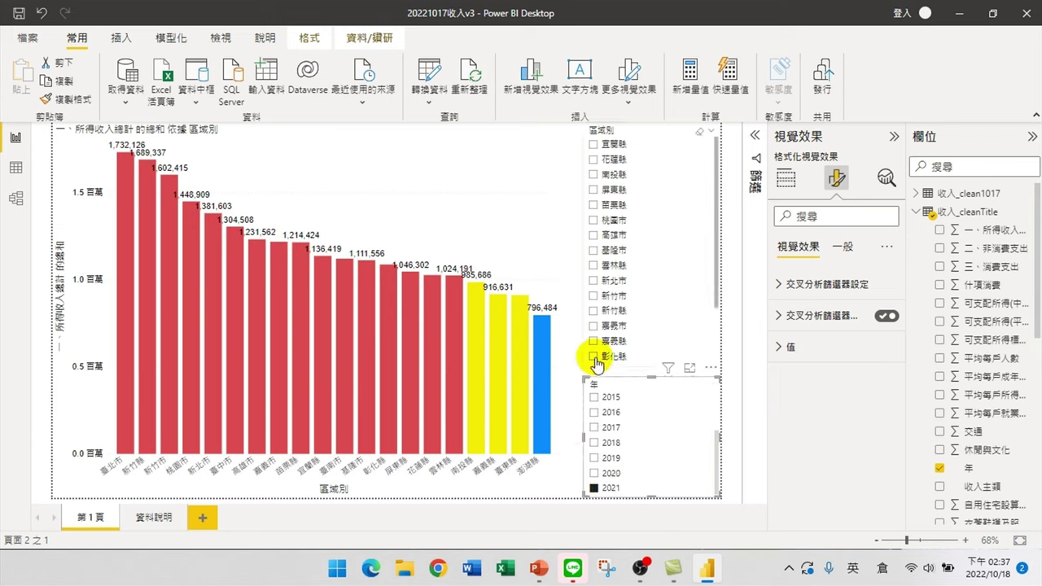
pyautogui.scroll(2, 616, 465)
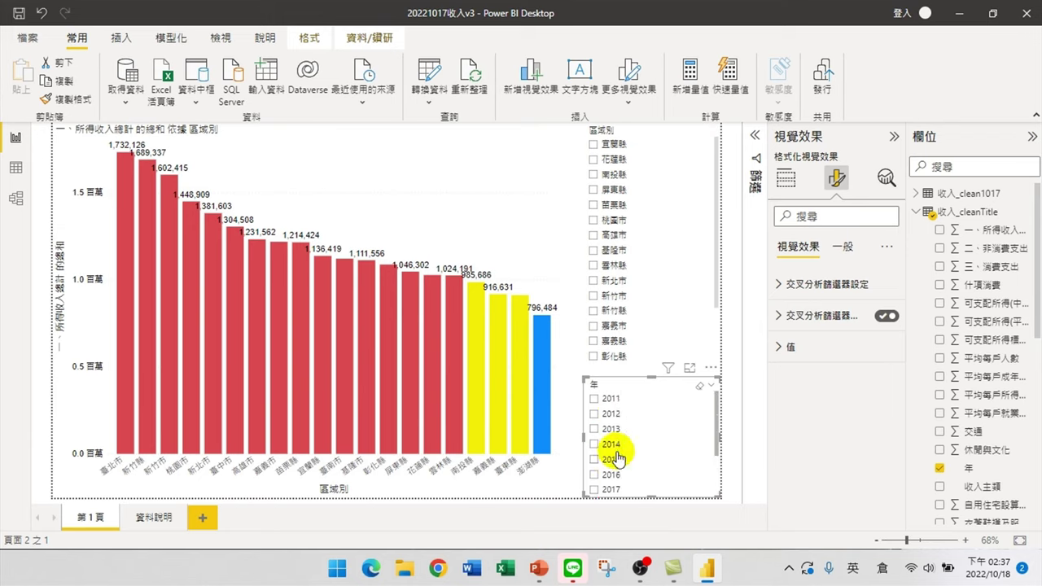
pyautogui.click(595, 399)
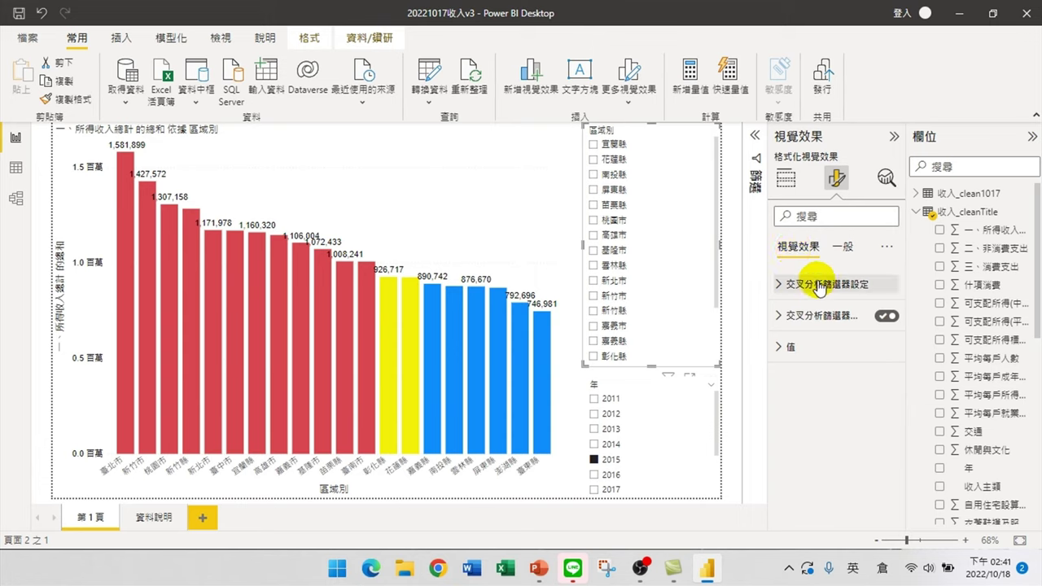
# Keep the 區域別 slicer's direction at 縱向 and turn on its 顯示 [全選] 選項 setting
pyautogui.click(779, 285)
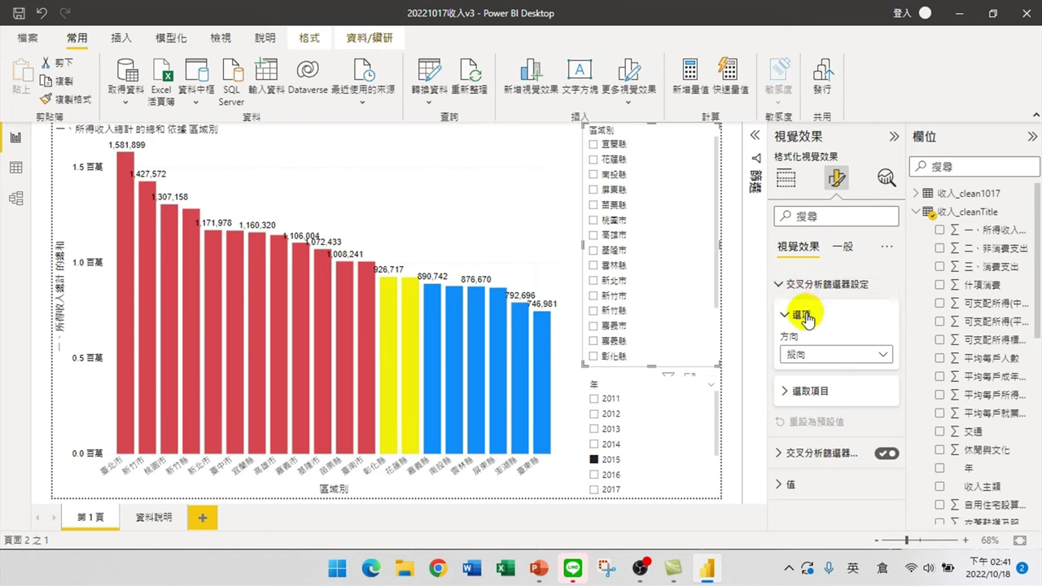
pyautogui.click(803, 356)
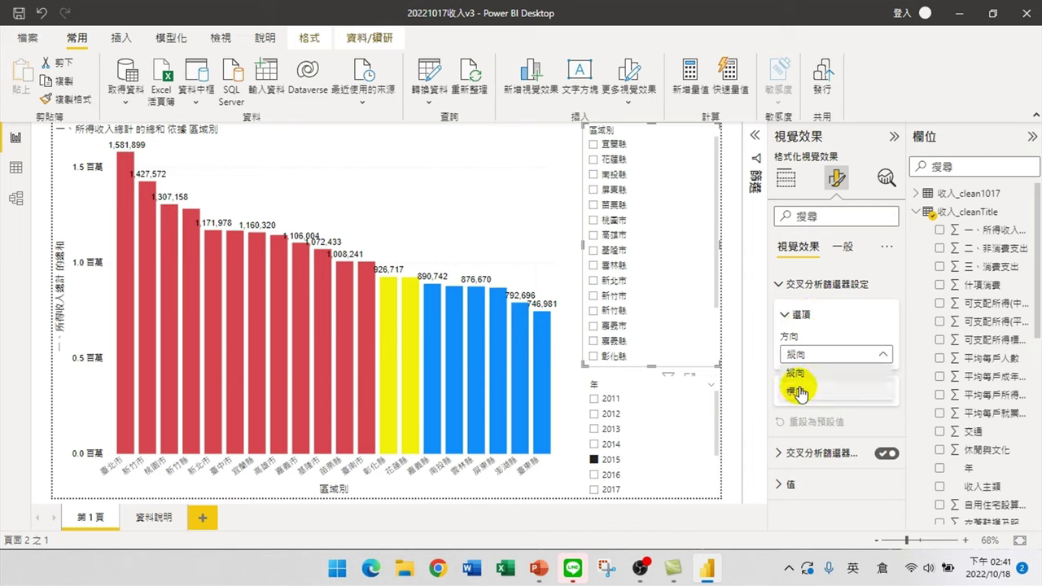
pyautogui.click(797, 375)
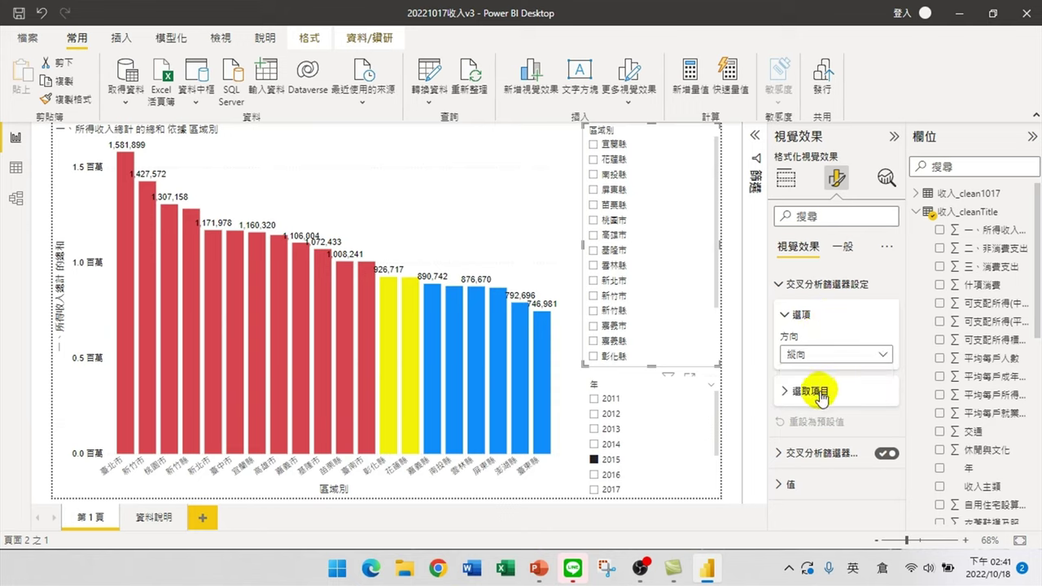
pyautogui.click(787, 394)
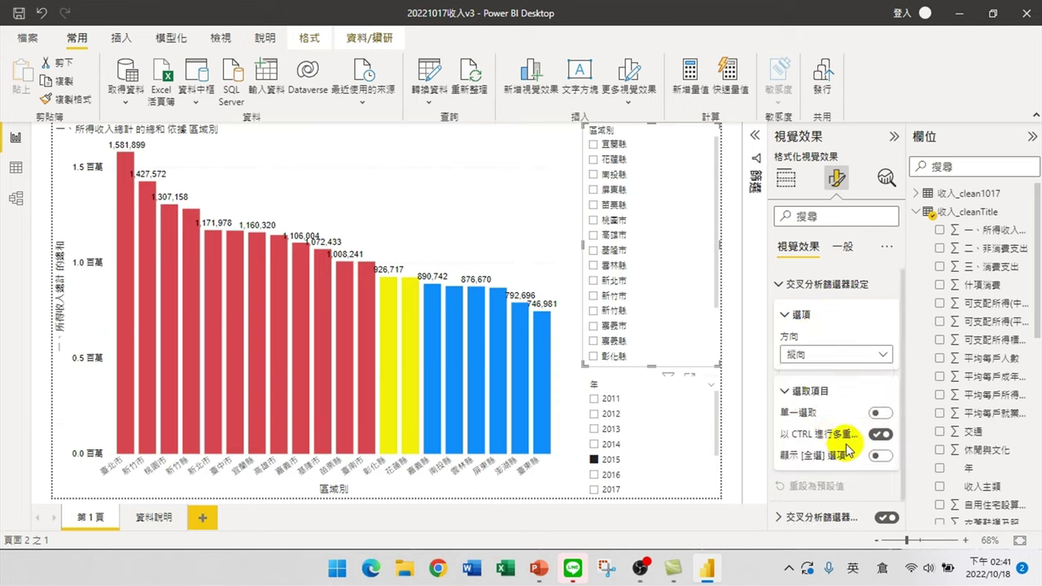
pyautogui.click(886, 458)
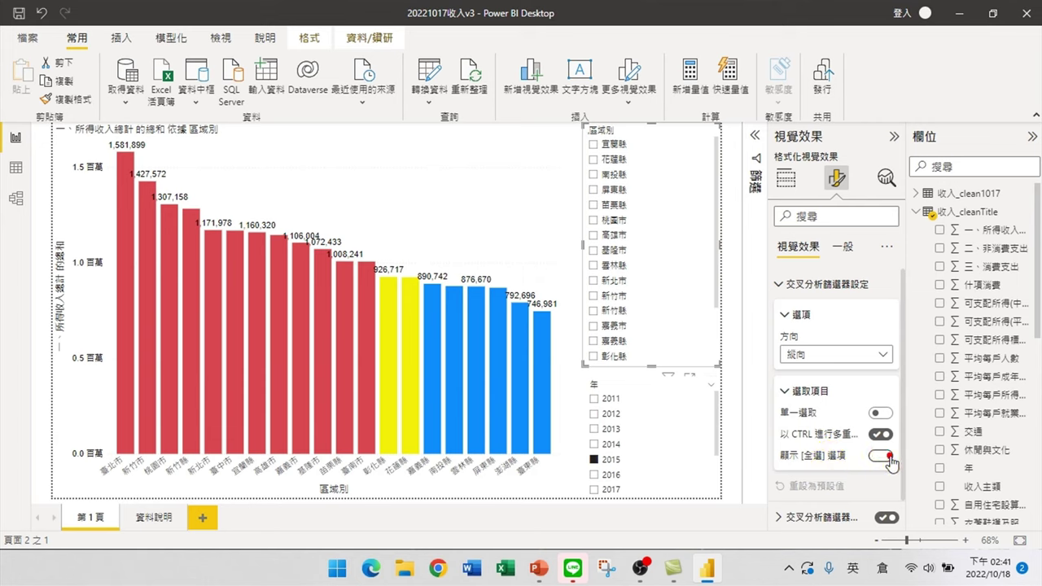
pyautogui.click(888, 458)
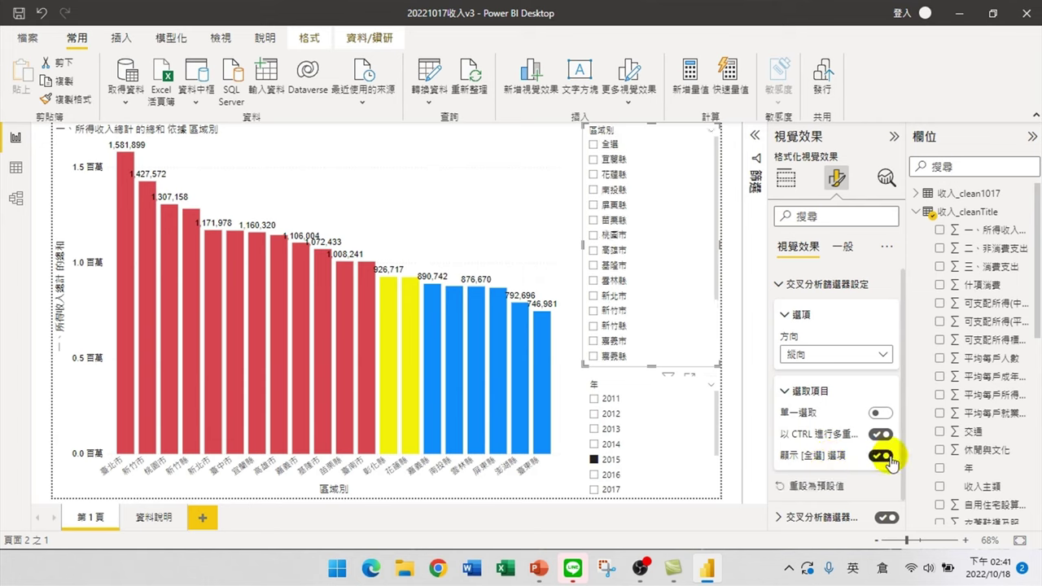
# Turn off the 區域別 slicer's requirement to hold CTRL for multiple selection
pyautogui.click(880, 435)
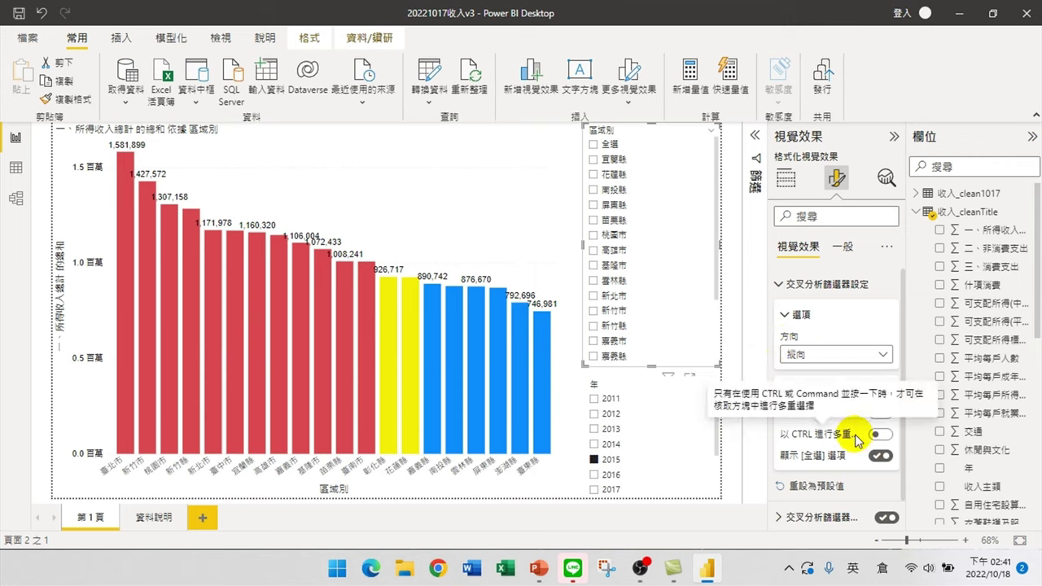
pyautogui.click(778, 285)
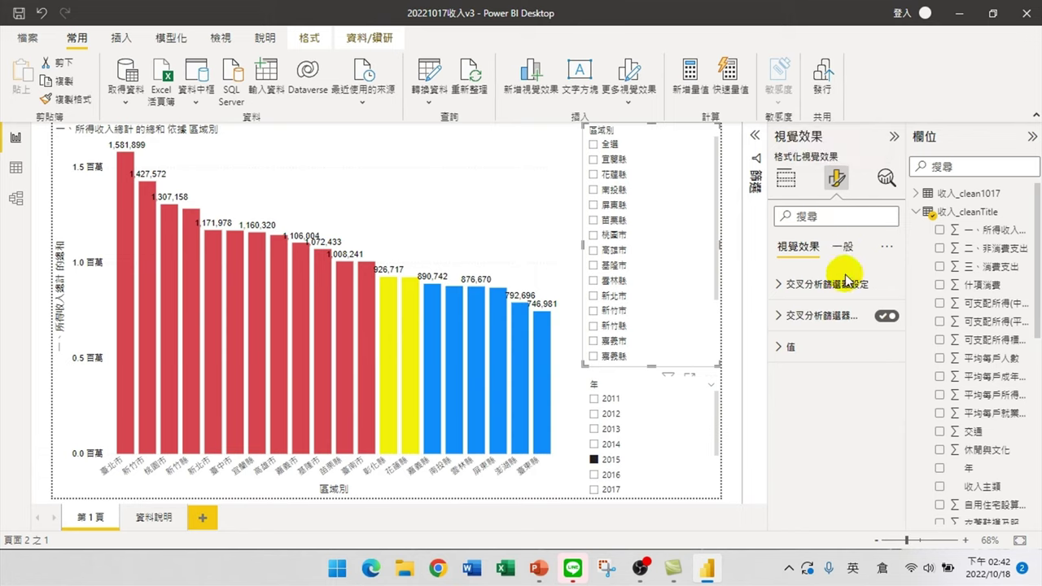
pyautogui.click(790, 286)
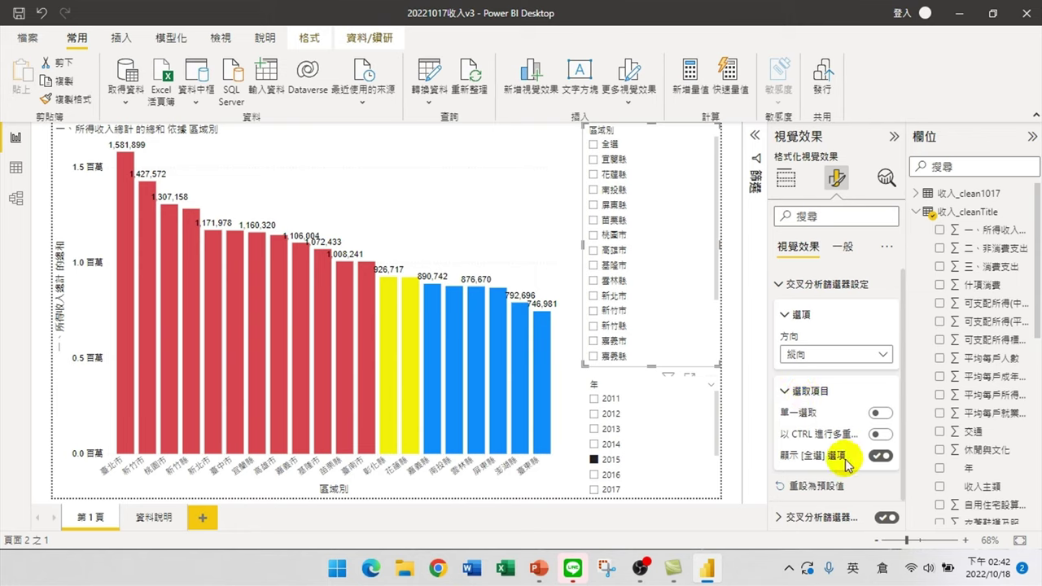
pyautogui.click(878, 435)
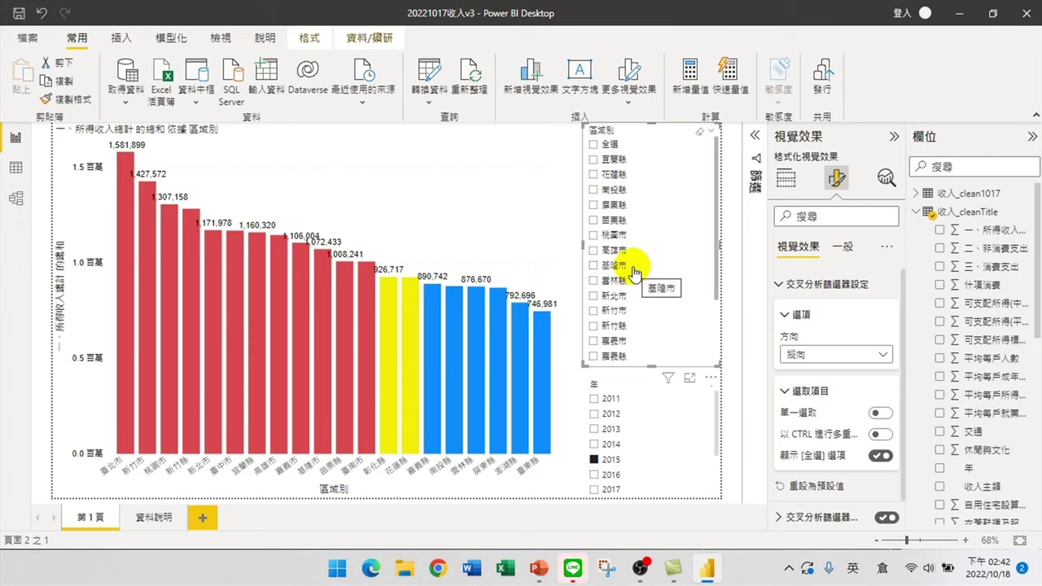
# Filter the chart to 桃園市, 高雄市, 新北市, 臺中市, 臺北市 and 臺南市 with the 區域別 slicer
pyautogui.scroll(-2, 639, 257)
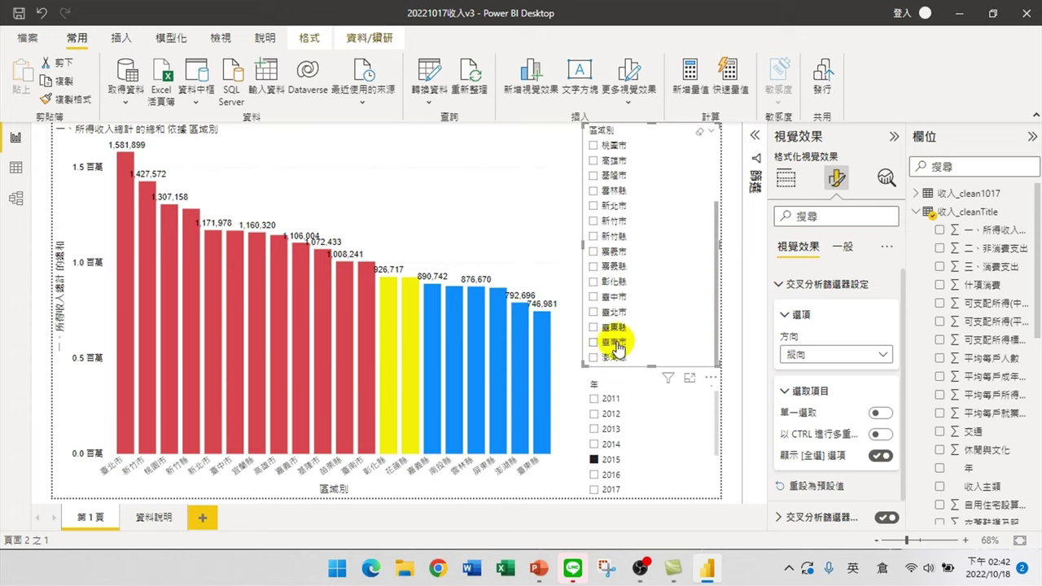
pyautogui.click(607, 145)
pyautogui.click(617, 162)
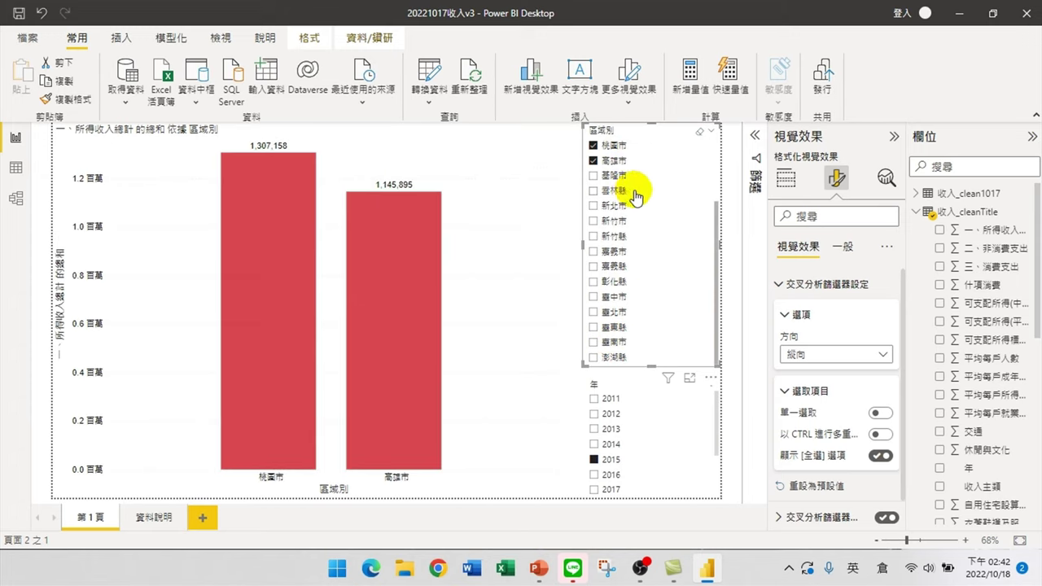
pyautogui.click(617, 208)
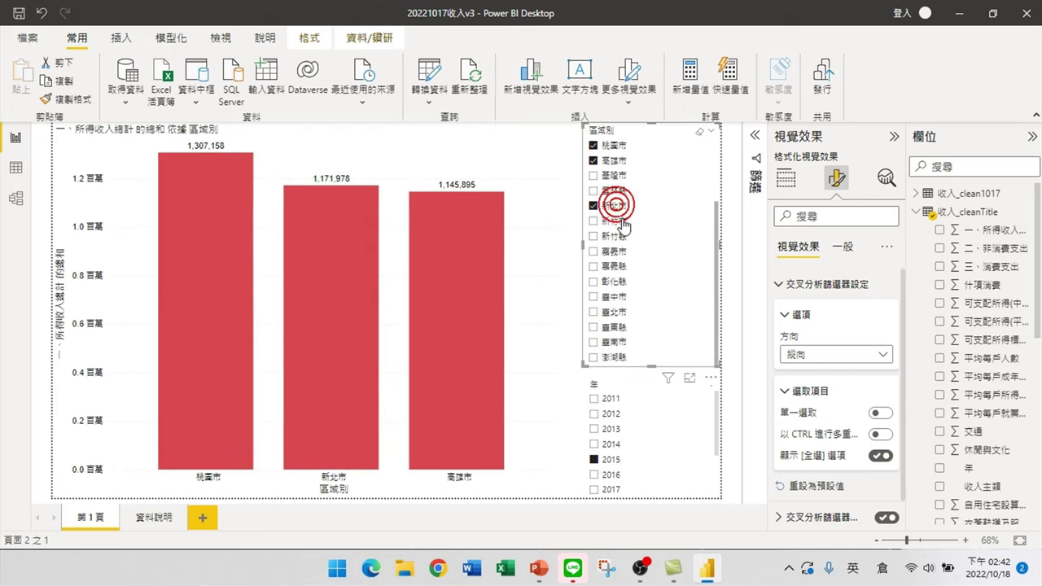
pyautogui.click(616, 300)
pyautogui.click(623, 314)
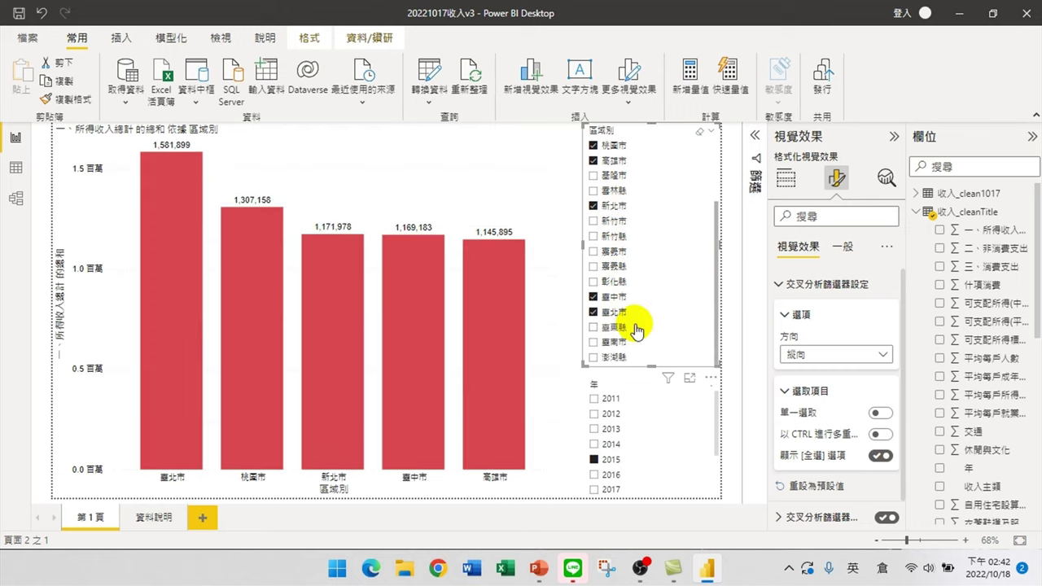
pyautogui.scroll(3, 631, 252)
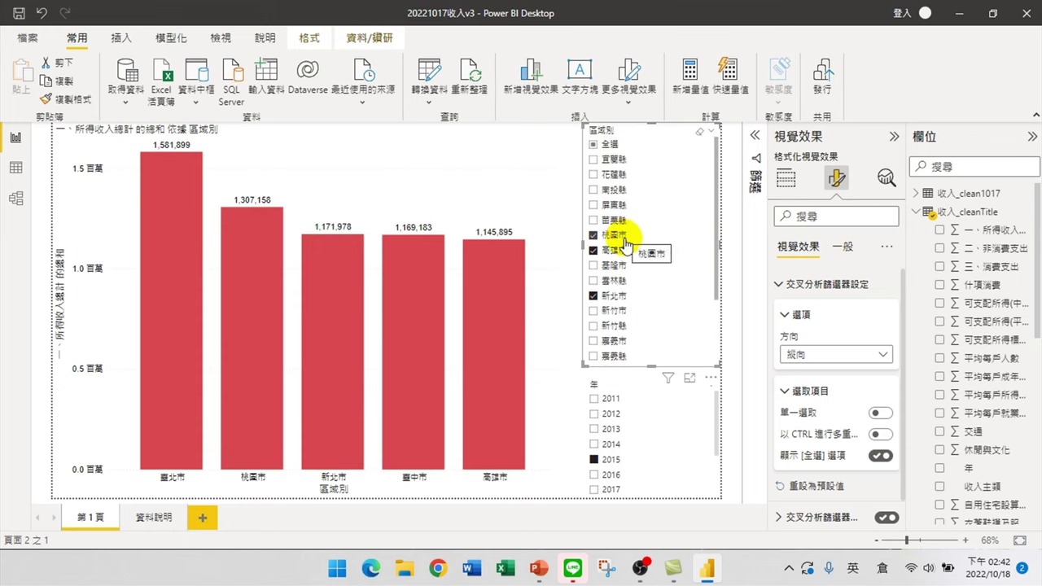
pyautogui.scroll(-3, 633, 265)
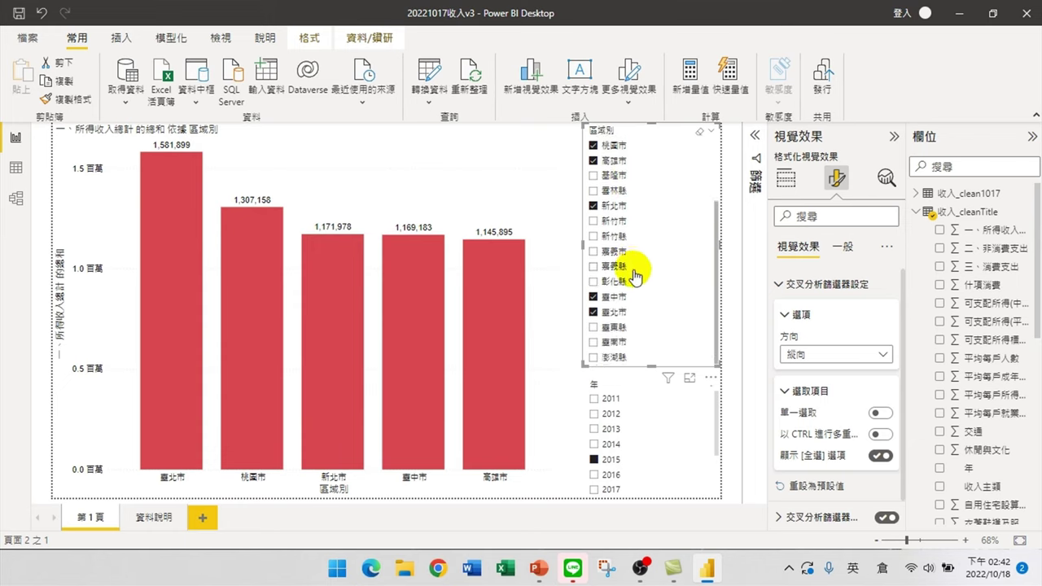
pyautogui.click(628, 342)
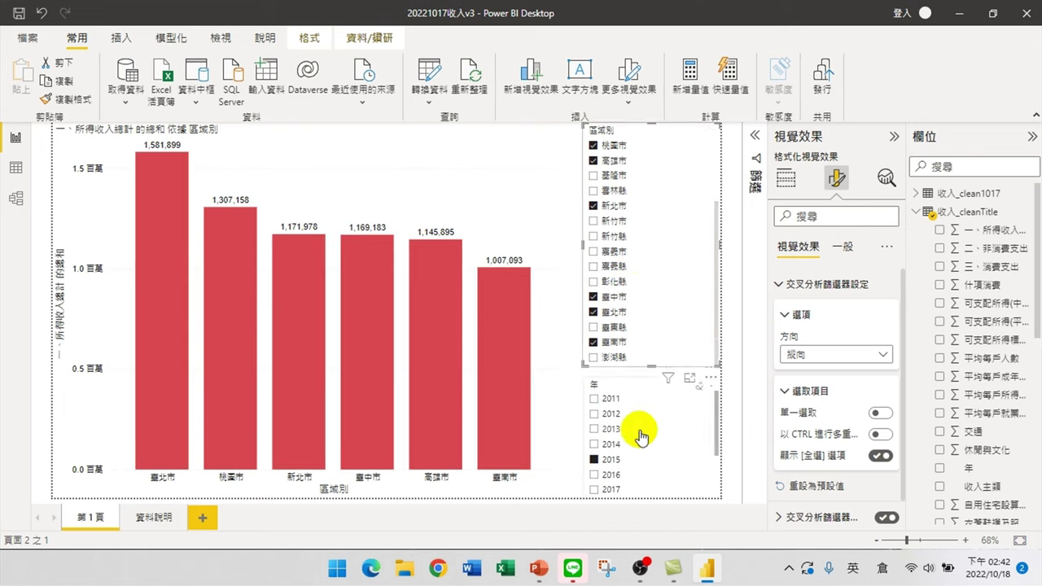
# Compare the six cities' income columns for each year from 2011 to 2015 with the 年 slicer
pyautogui.scroll(-3, 642, 452)
pyautogui.scroll(1, 615, 436)
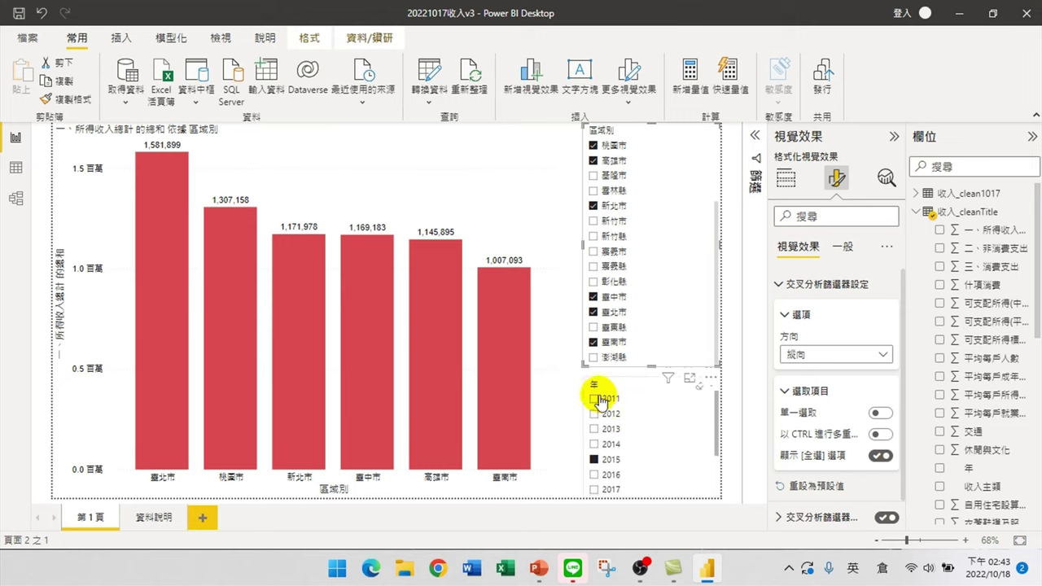
pyautogui.click(595, 398)
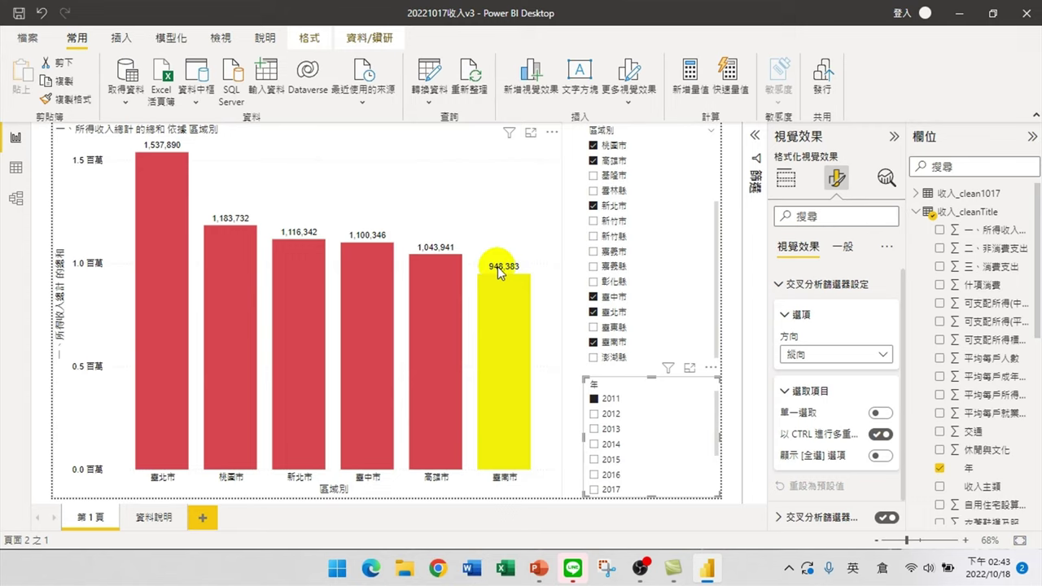
pyautogui.click(611, 414)
pyautogui.click(613, 430)
pyautogui.click(612, 445)
pyautogui.click(612, 460)
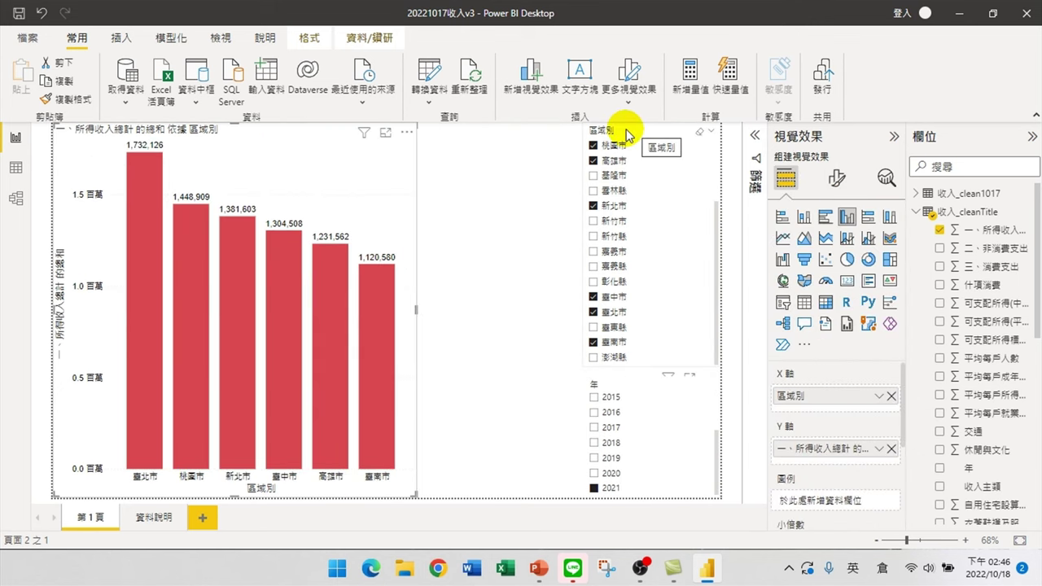
# Turn on the 視覺效果框線 effect for the 區域別 slicer
pyautogui.click(625, 129)
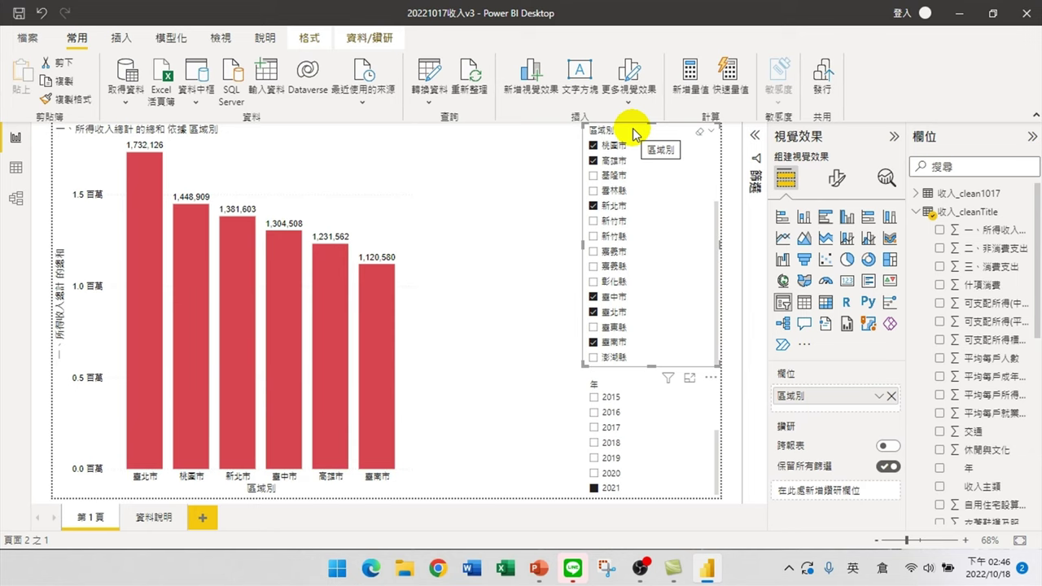
pyautogui.click(458, 187)
pyautogui.click(326, 163)
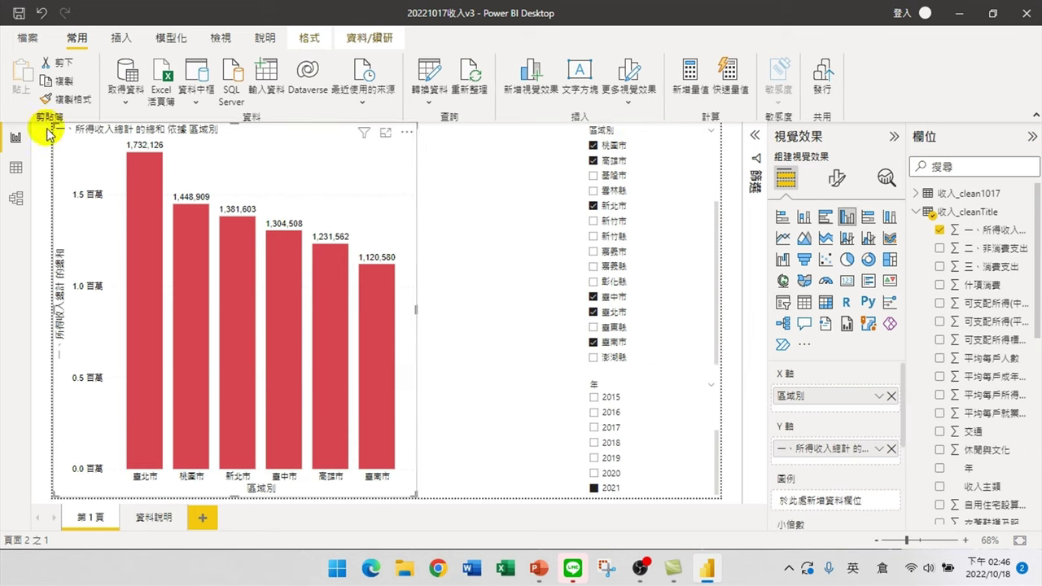
pyautogui.click(657, 134)
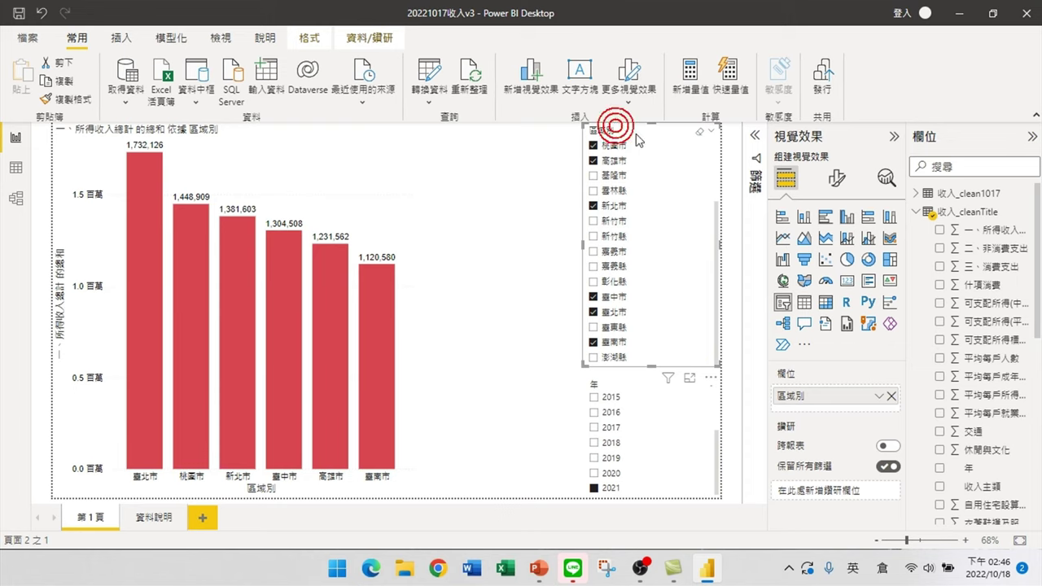
pyautogui.click(837, 178)
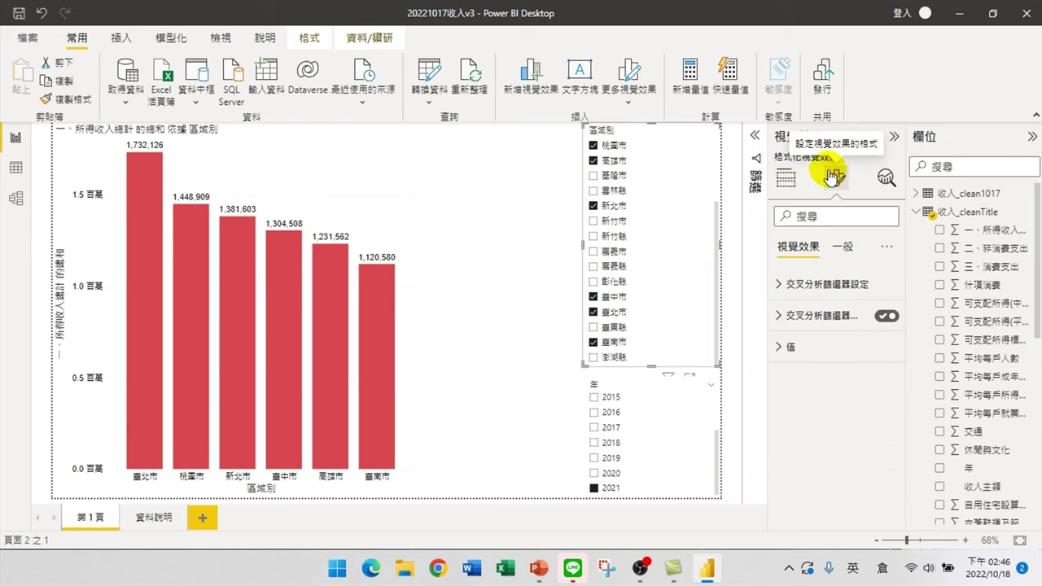
pyautogui.click(843, 250)
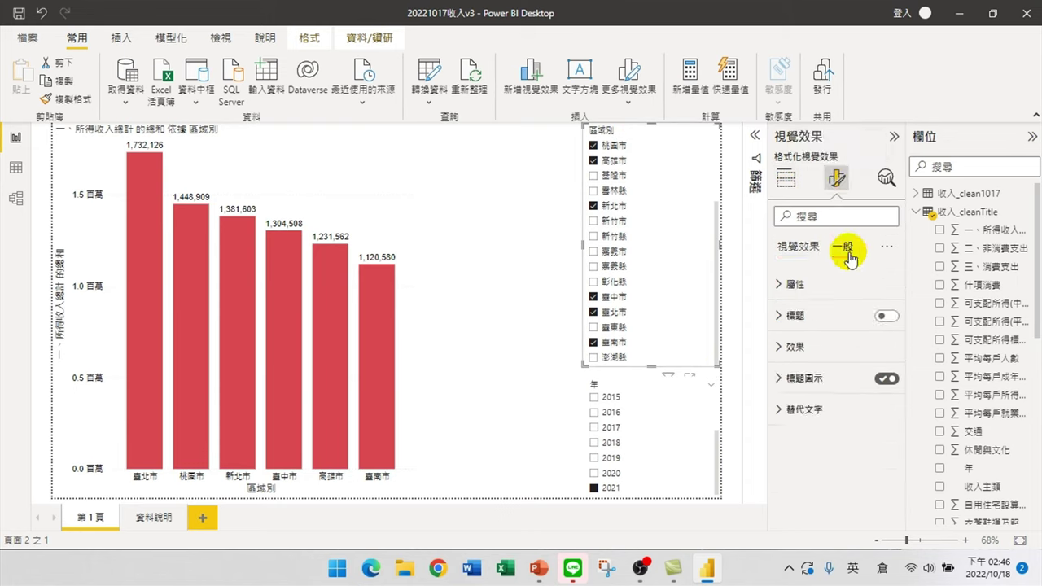
pyautogui.click(796, 349)
pyautogui.scroll(-1, 861, 418)
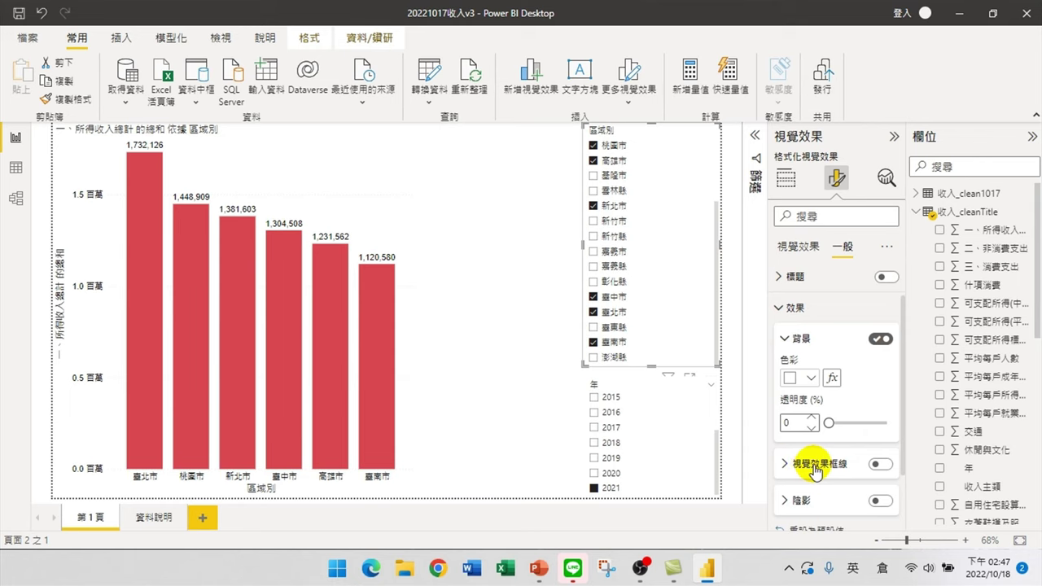
pyautogui.click(888, 465)
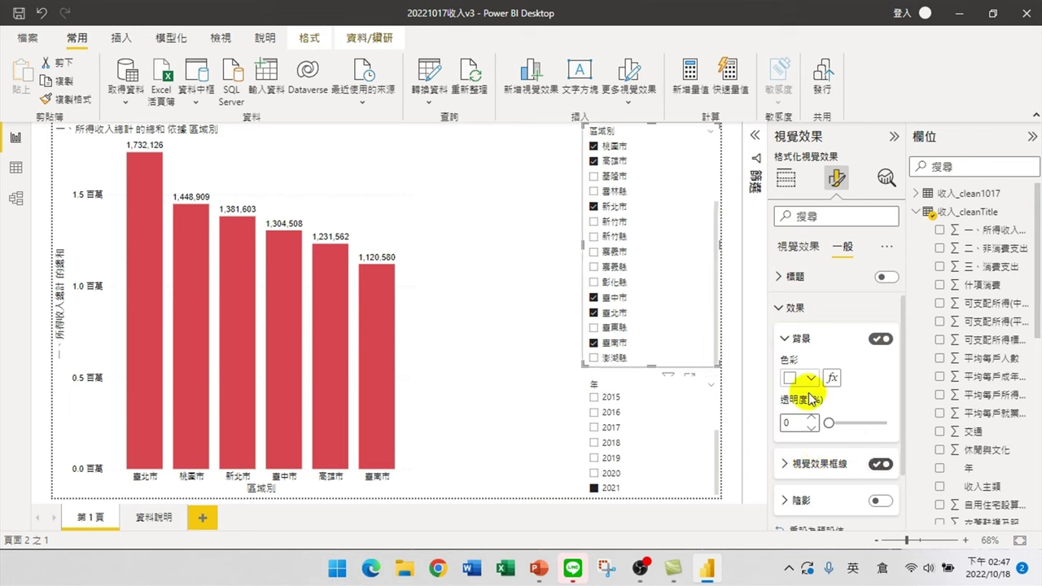
pyautogui.click(511, 403)
# Copy the 區域別 slicer's formatting to the 年 slicer and the column chart with the format painter
pyautogui.click(654, 158)
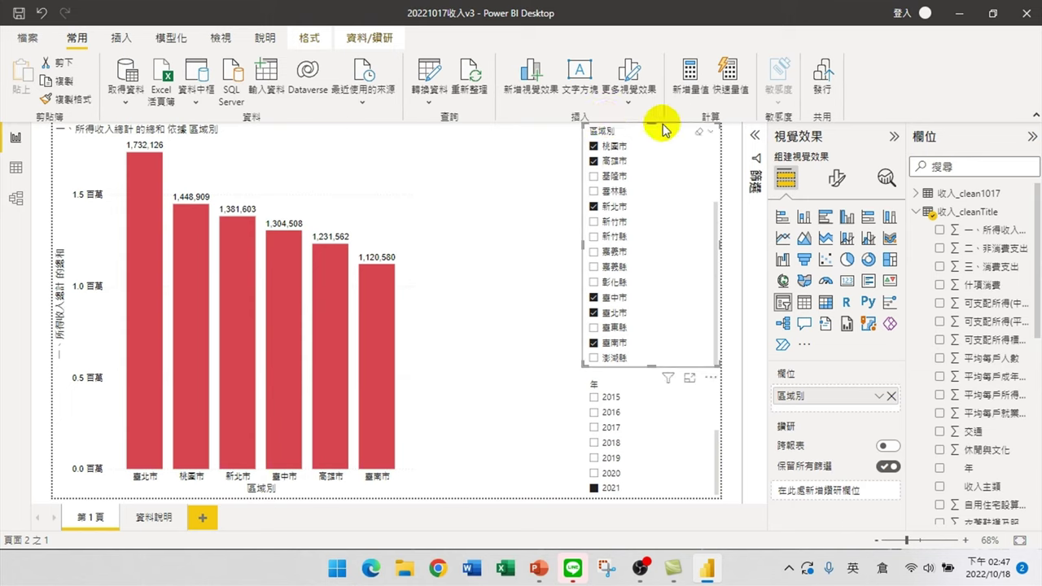
pyautogui.click(69, 101)
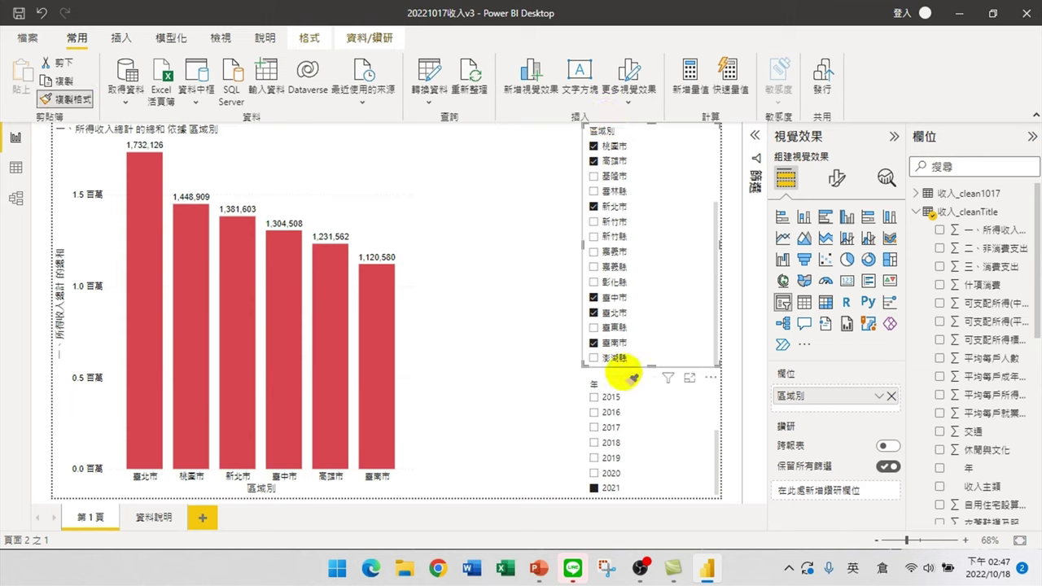
pyautogui.click(633, 384)
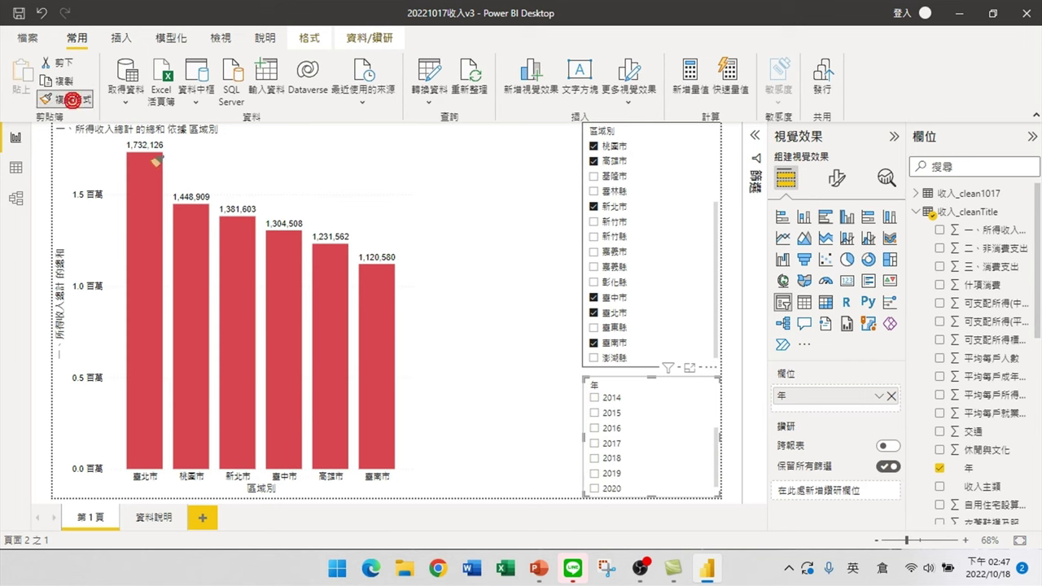
pyautogui.click(274, 134)
pyautogui.click(494, 233)
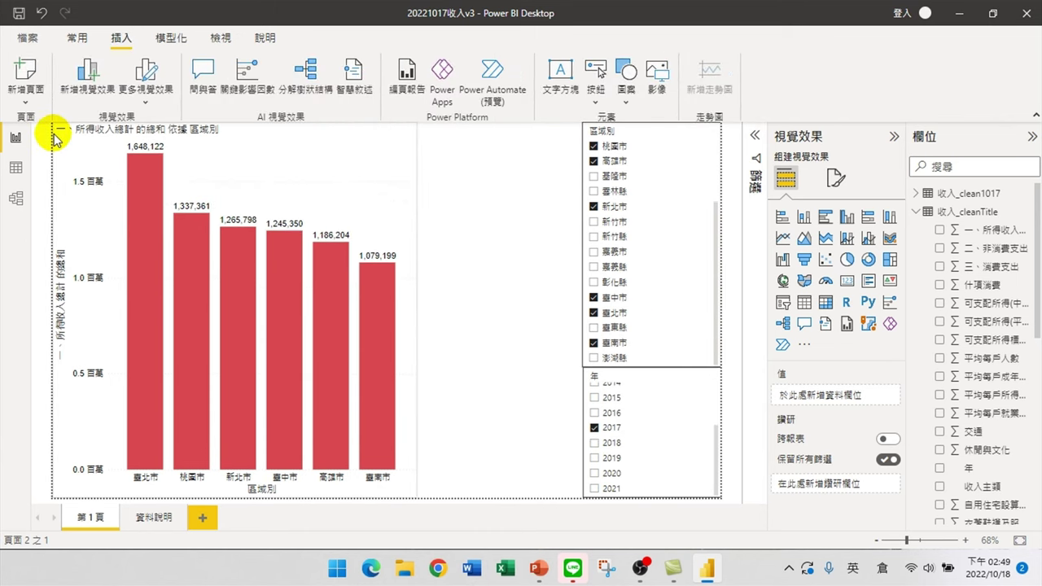
# Insert a smart narrative (智慧敘述) for the report page and set all its text to Arial, size 18
pyautogui.moveTo(371, 371)
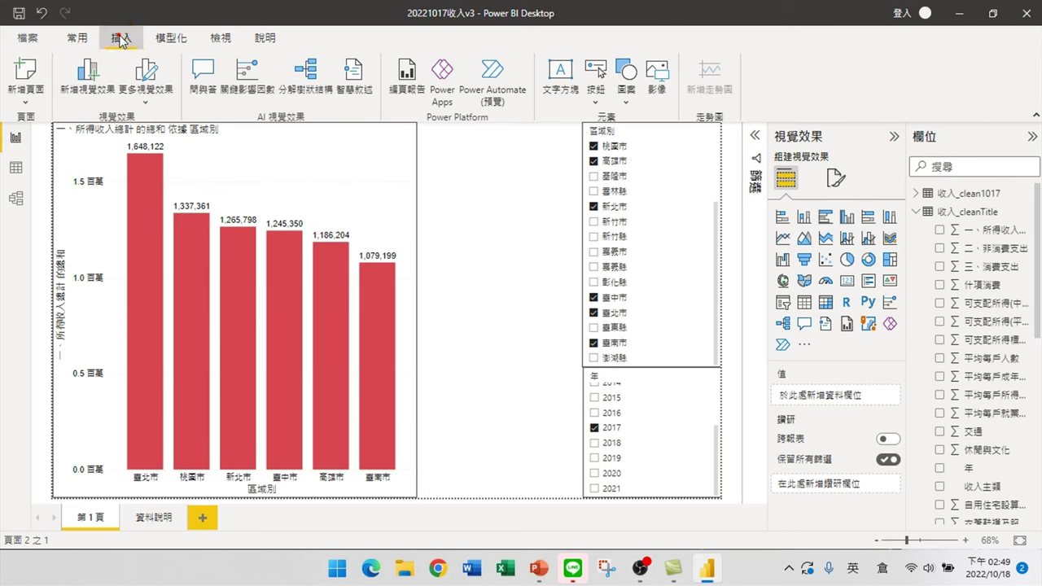
pyautogui.click(353, 77)
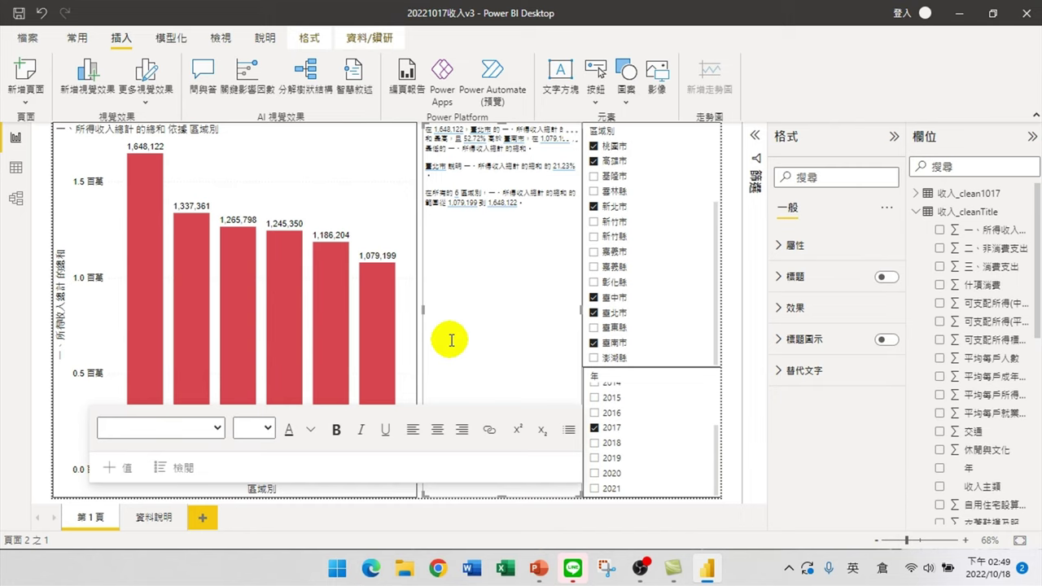
pyautogui.click(466, 249)
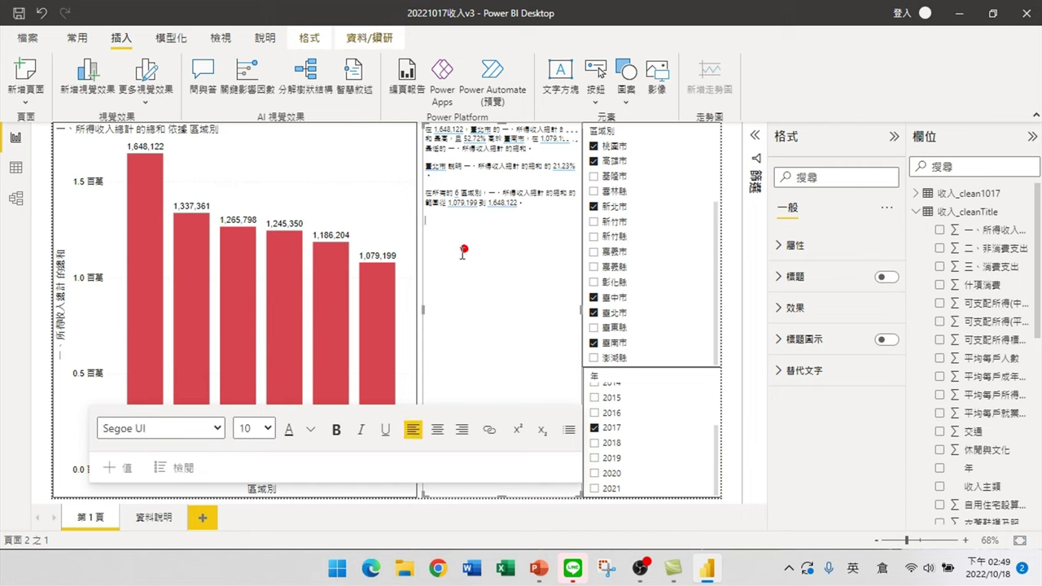
pyautogui.hotkey('ctrl', 'a')
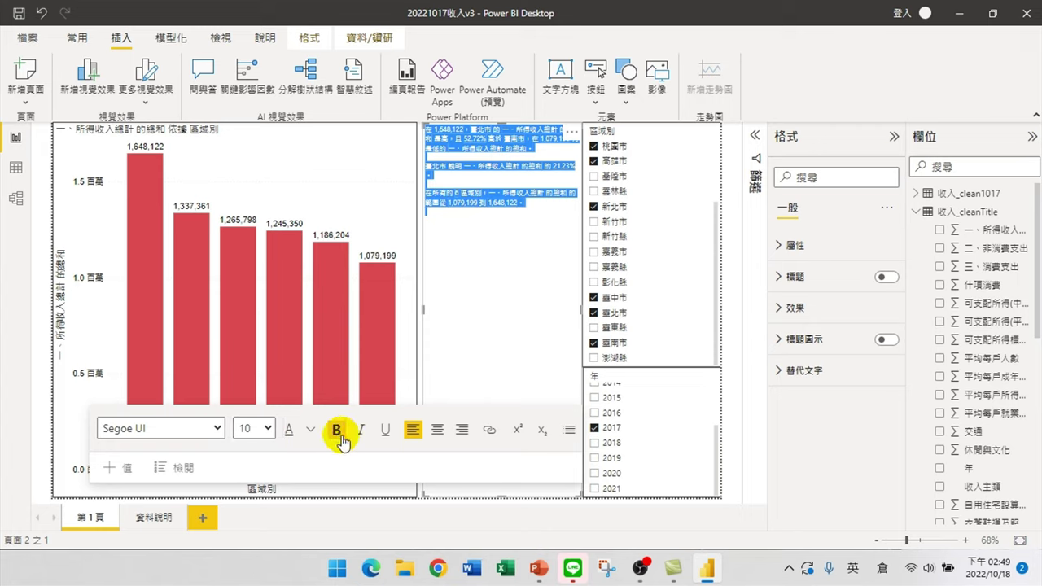
pyautogui.click(215, 428)
pyautogui.click(106, 120)
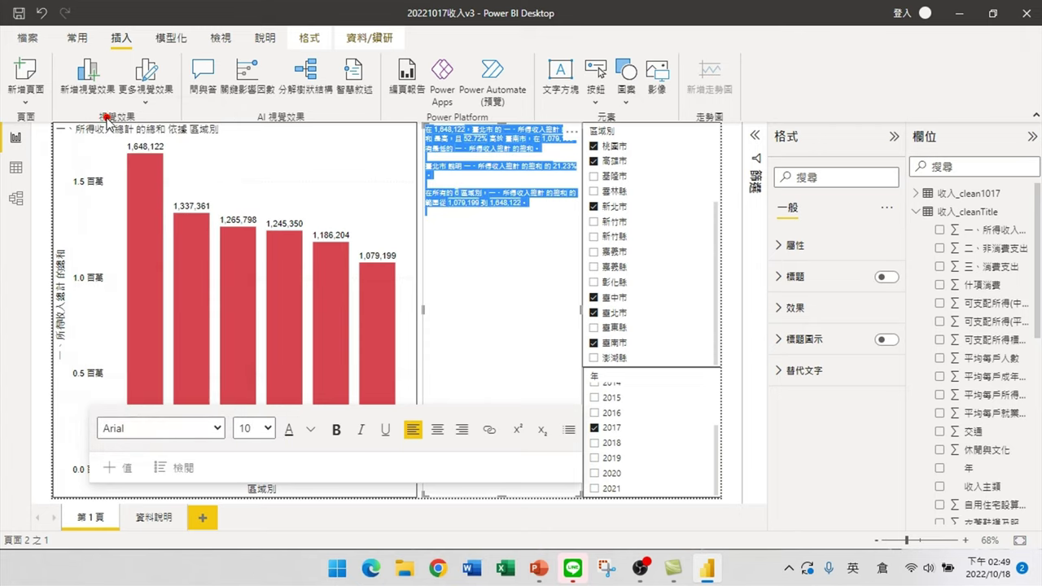
pyautogui.click(268, 428)
pyautogui.click(249, 241)
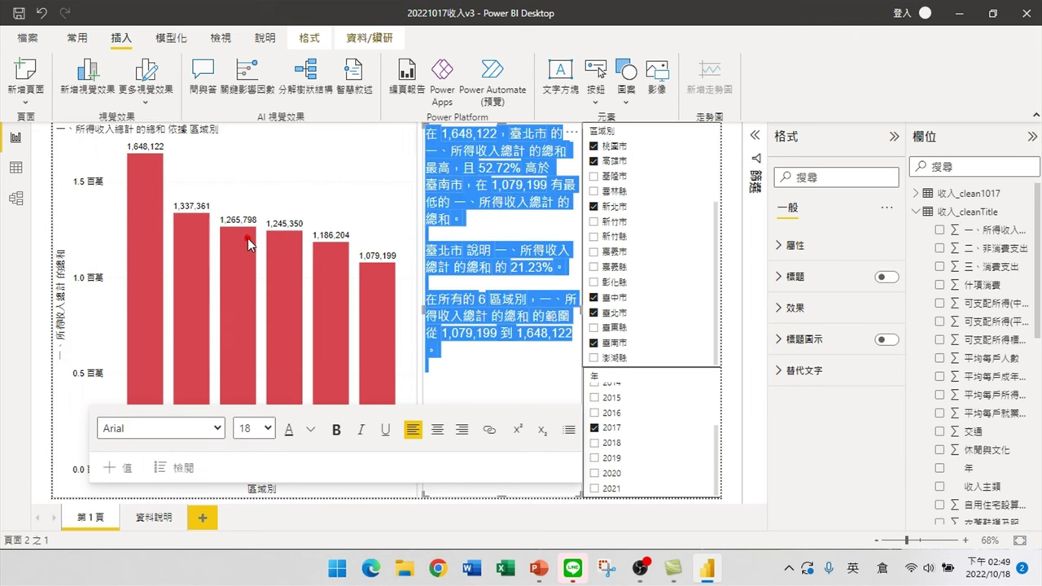
pyautogui.click(496, 380)
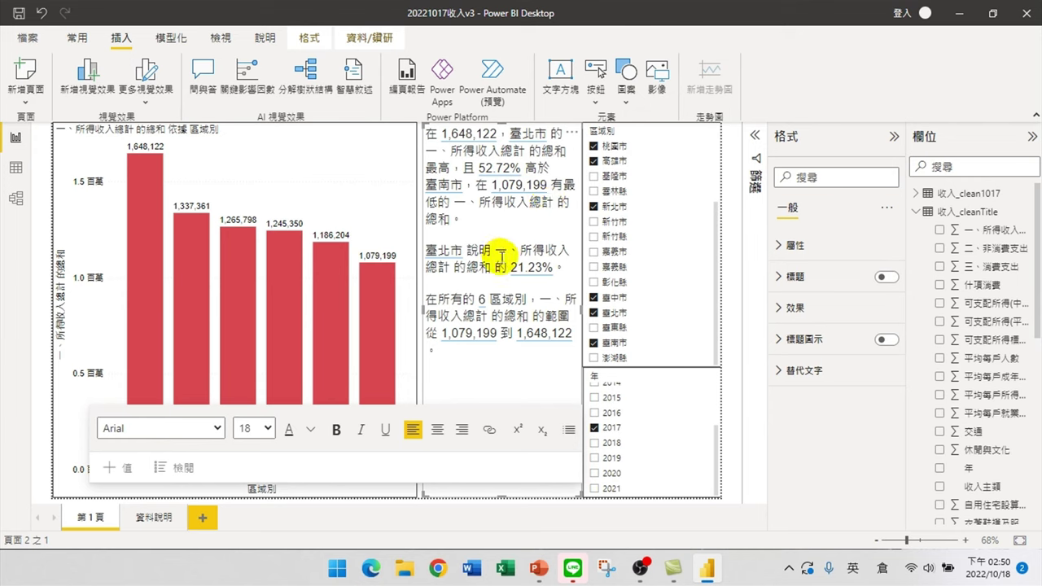
# Filter the report to 2018 only and select all regions in the 區域別 slicer
pyautogui.click(594, 442)
pyautogui.click(595, 443)
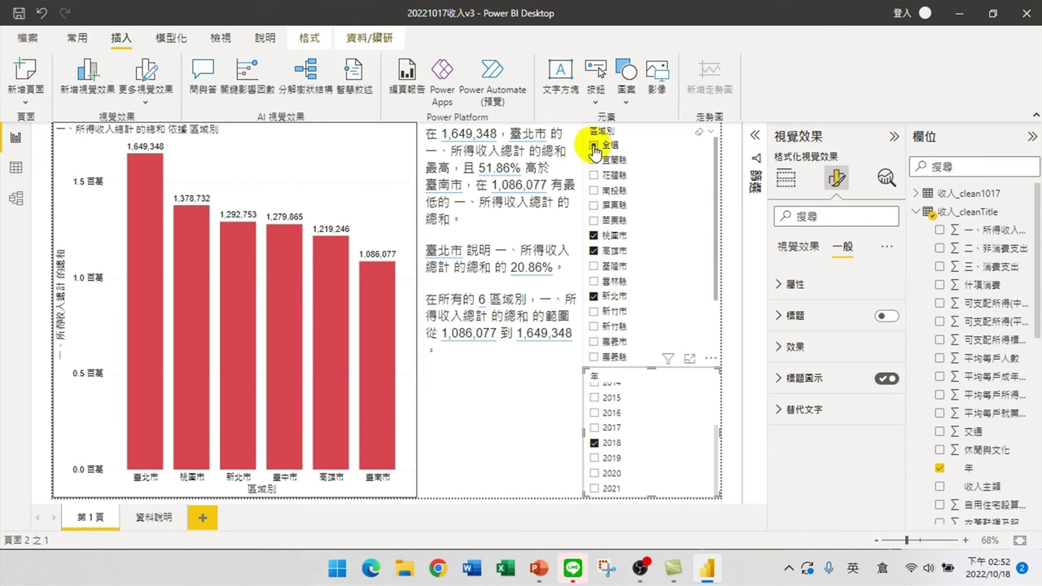
pyautogui.click(593, 146)
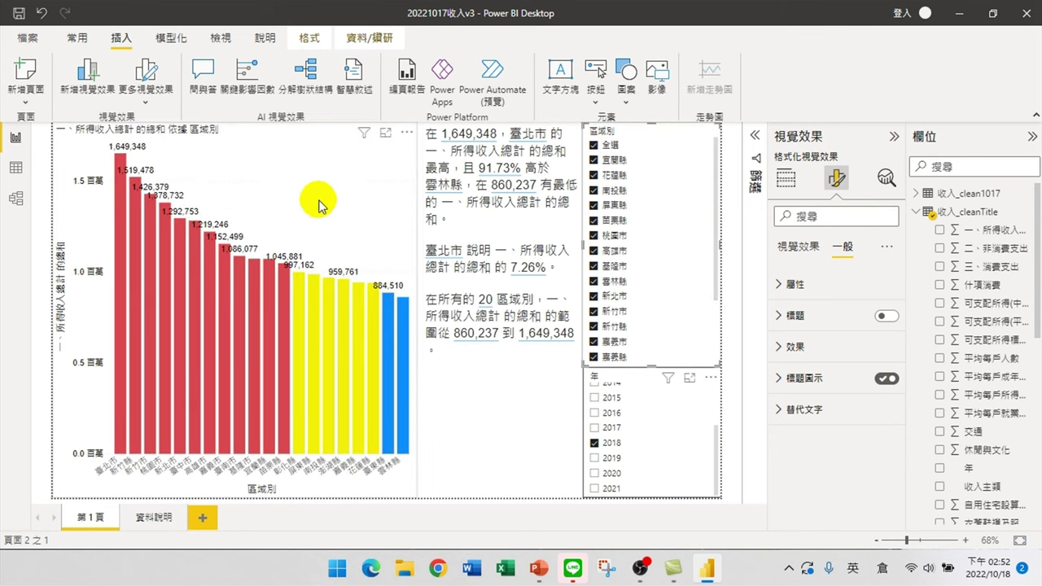
pyautogui.click(402, 236)
pyautogui.click(785, 178)
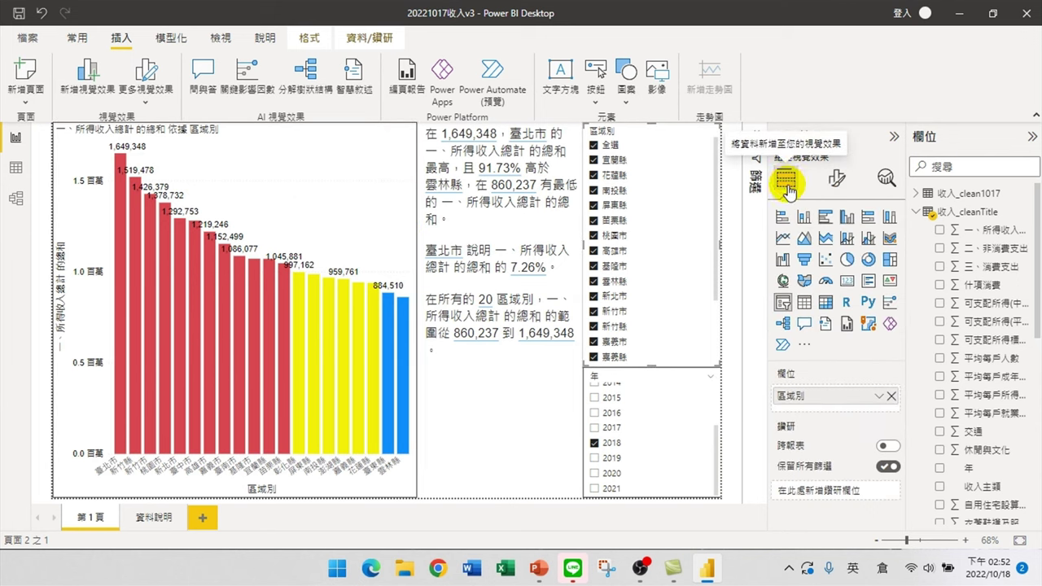
pyautogui.click(804, 263)
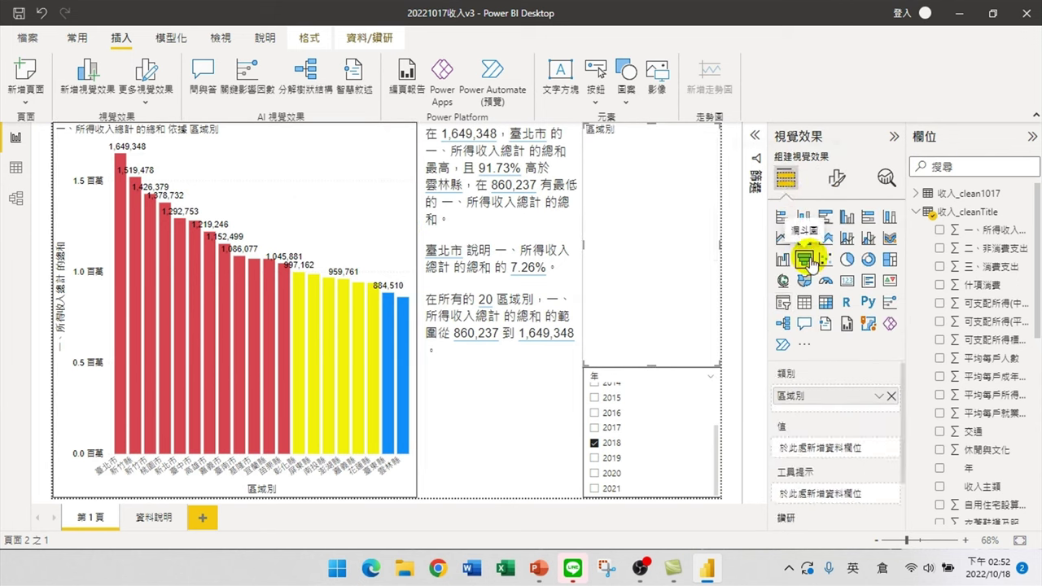
pyautogui.click(42, 13)
# Convert the income column chart to a funnel chart and filter it to 2016 with the 年 slicer
pyautogui.click(338, 159)
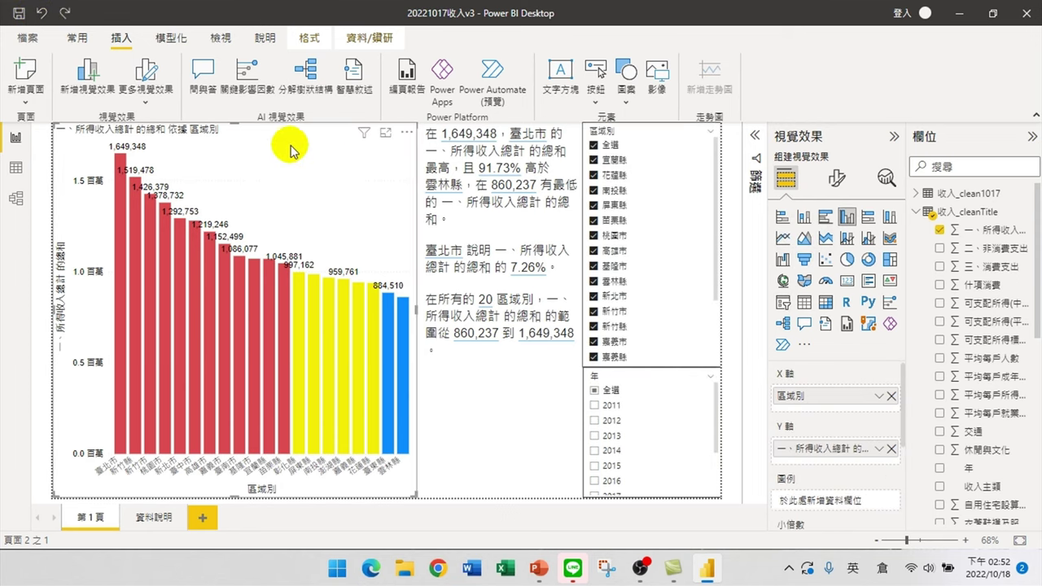
pyautogui.click(804, 260)
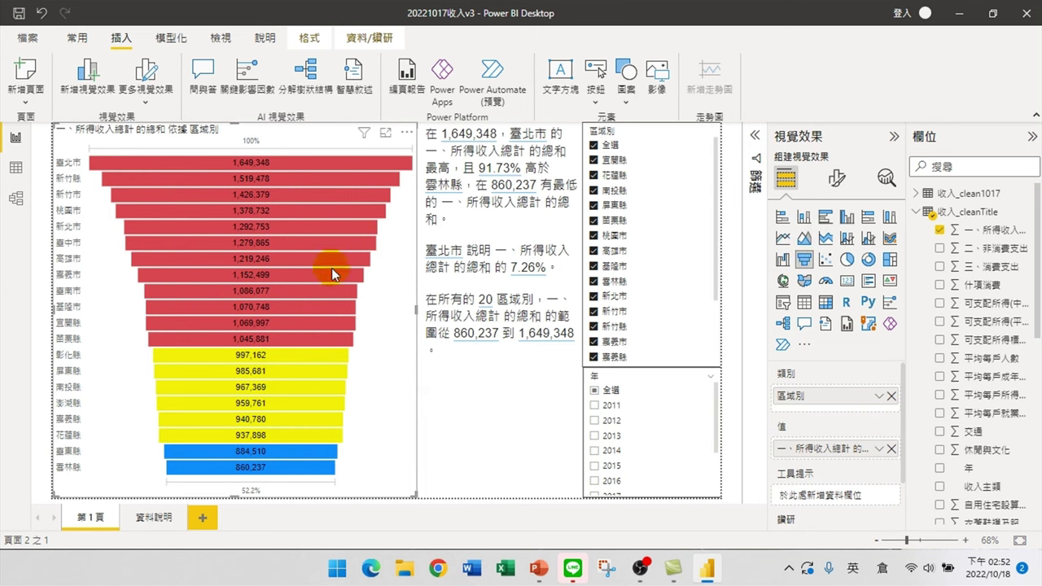
pyautogui.scroll(-2, 618, 440)
pyautogui.click(636, 447)
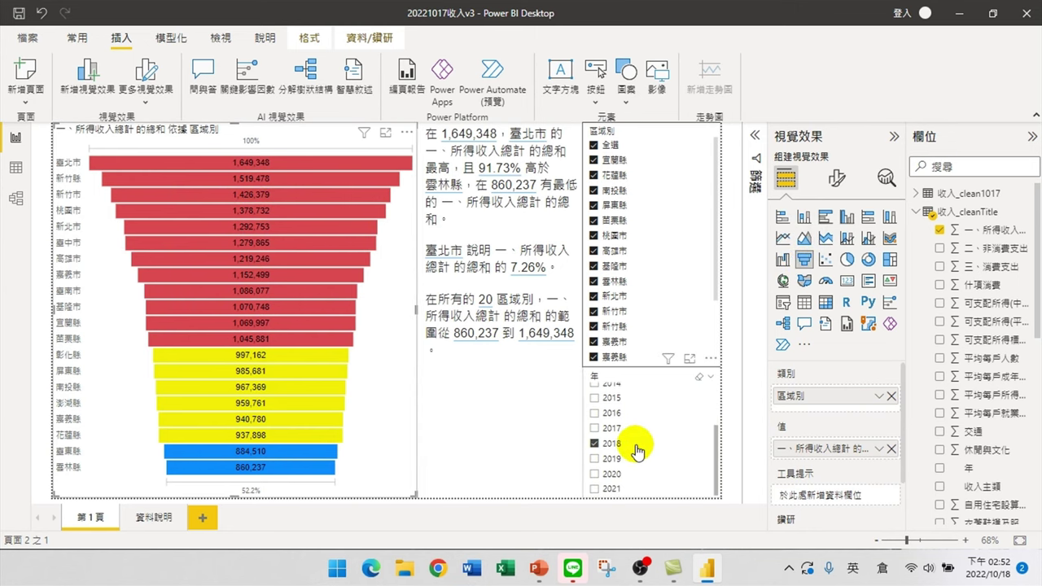
pyautogui.click(596, 413)
pyautogui.click(597, 444)
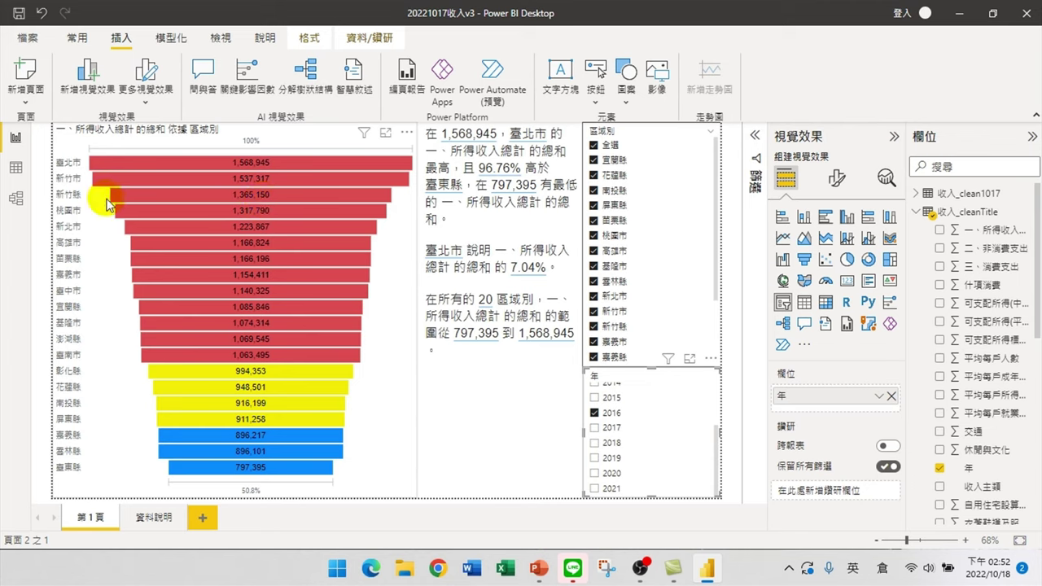
pyautogui.moveTo(284, 166)
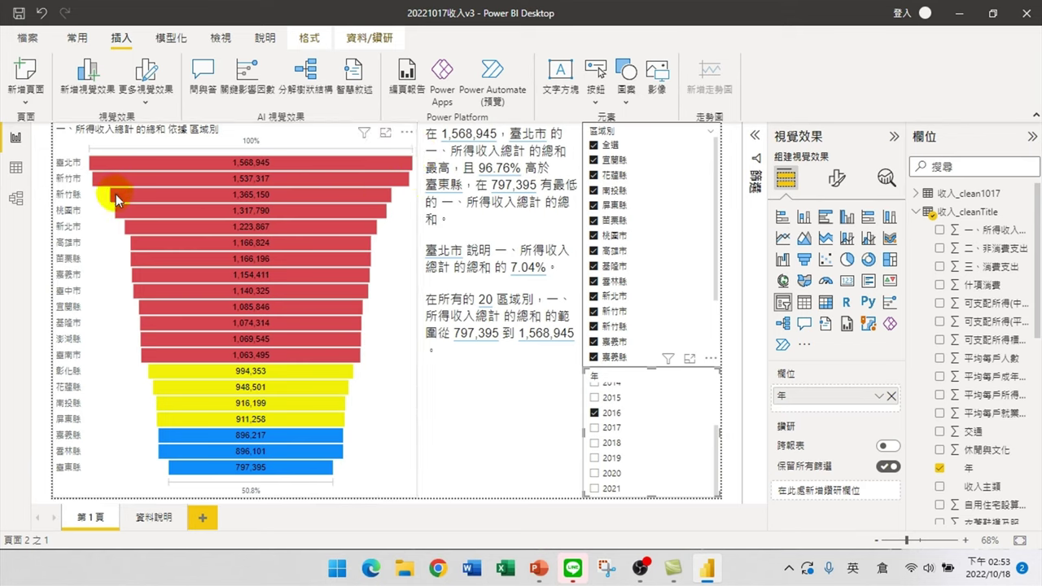
pyautogui.moveTo(161, 216)
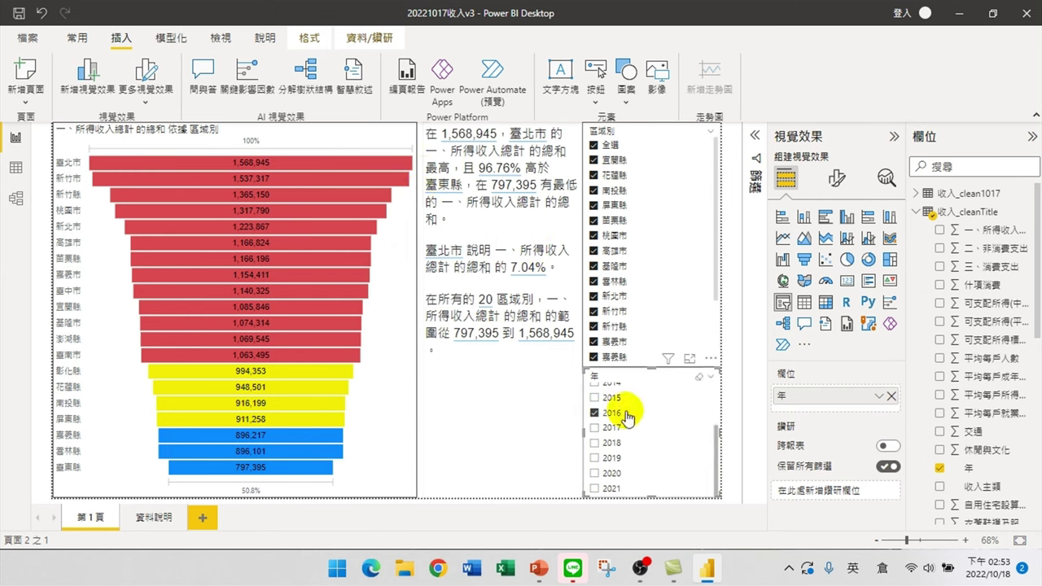
# Undo the year selection changes and the conversion to a funnel chart
pyautogui.click(41, 15)
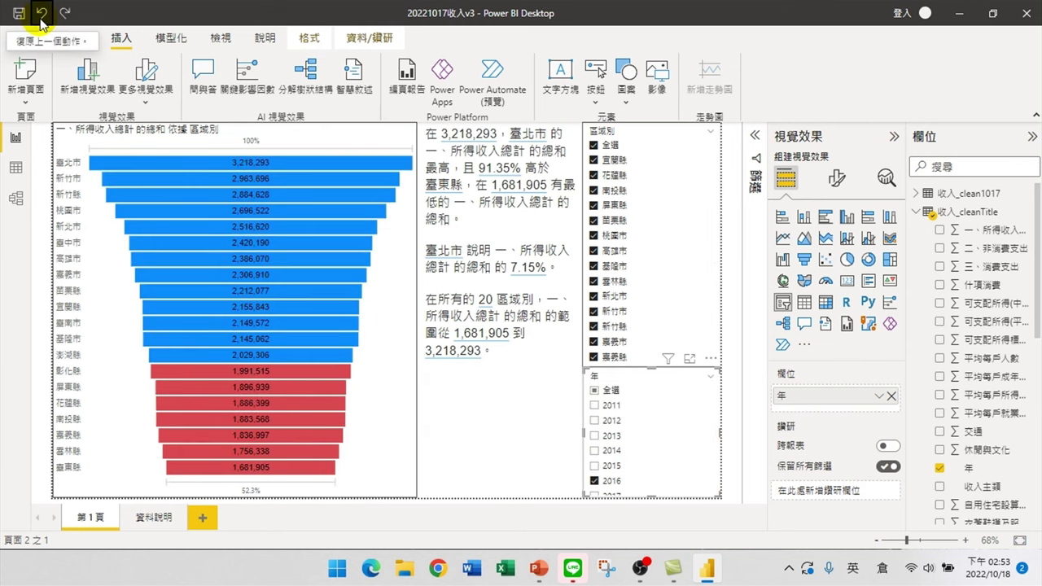
pyautogui.click(41, 15)
pyautogui.click(41, 15)
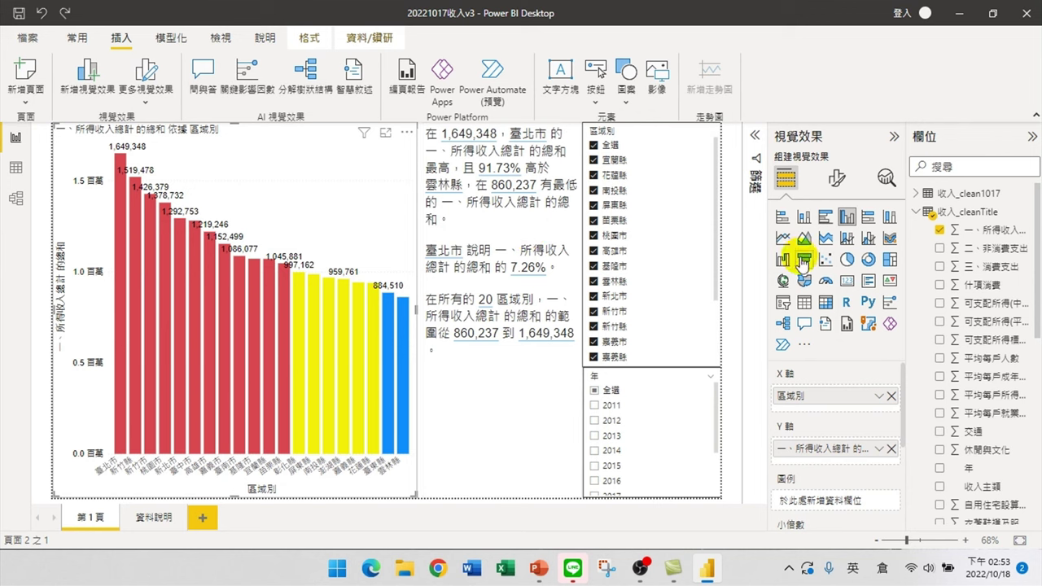
# Convert the income column chart to a funnel chart and filter it to 2018 with the 年 slicer
pyautogui.click(803, 260)
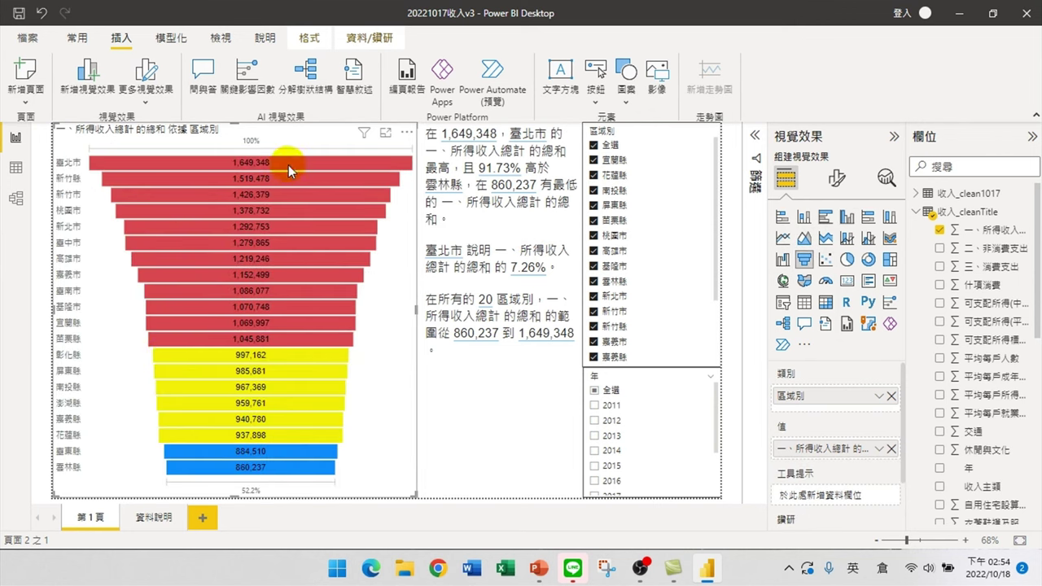
pyautogui.scroll(-3, 639, 464)
pyautogui.click(604, 458)
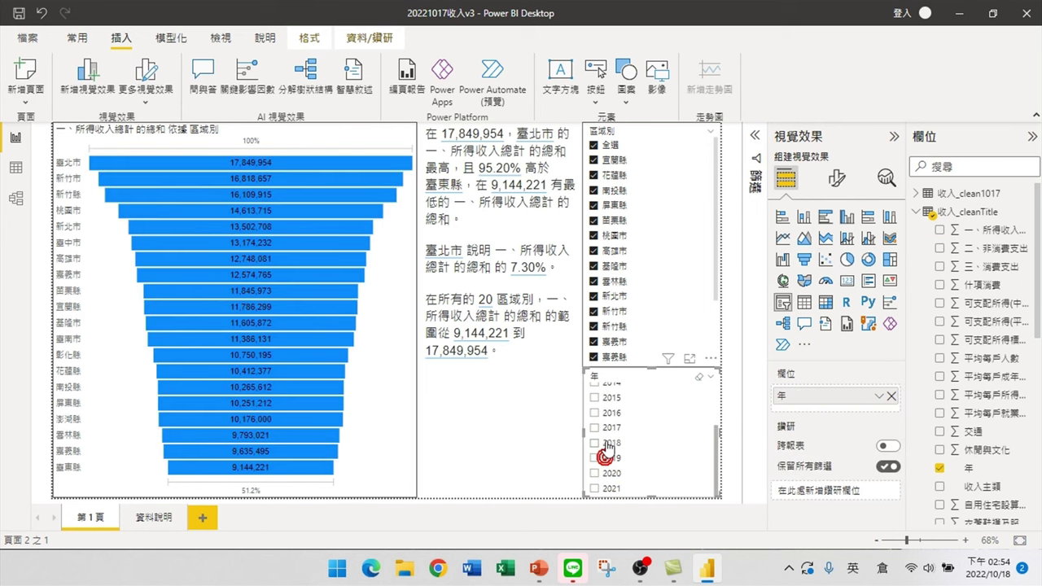
pyautogui.click(607, 444)
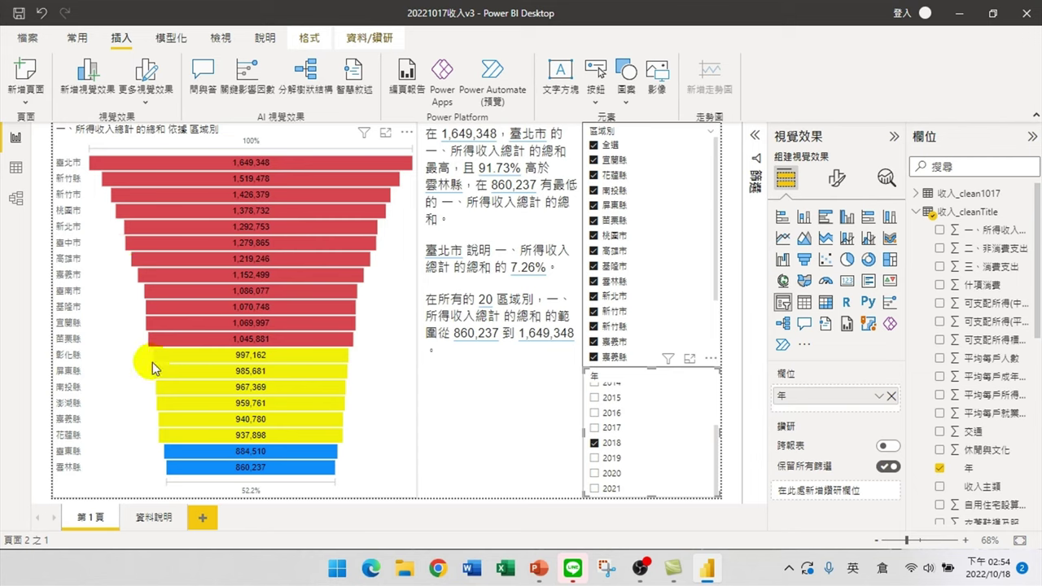
# Switch the 年 slicer to 2019 and finally to 2020, examining the regions in the funnel chart
pyautogui.moveTo(218, 373)
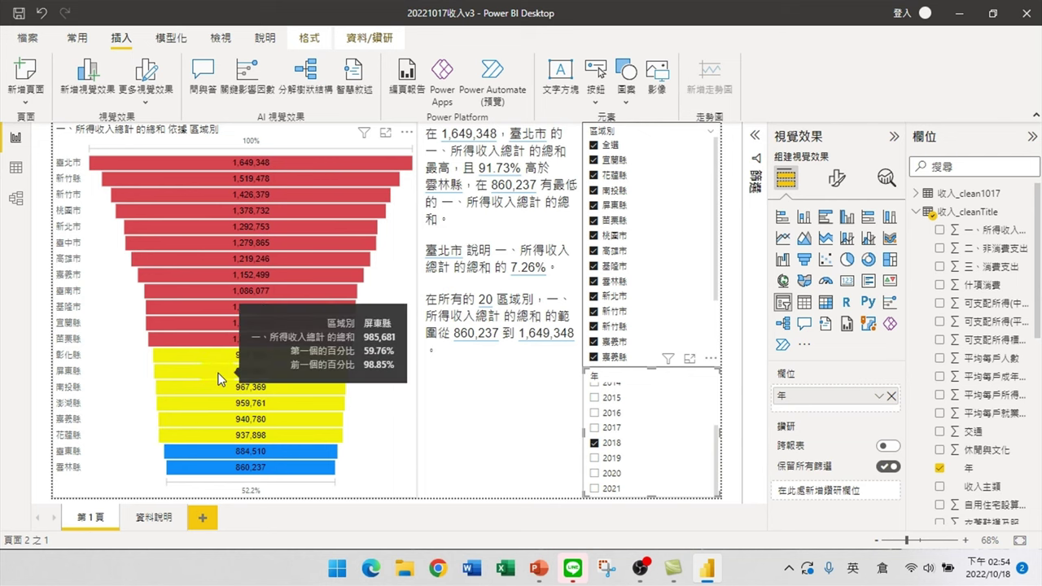
pyautogui.click(601, 459)
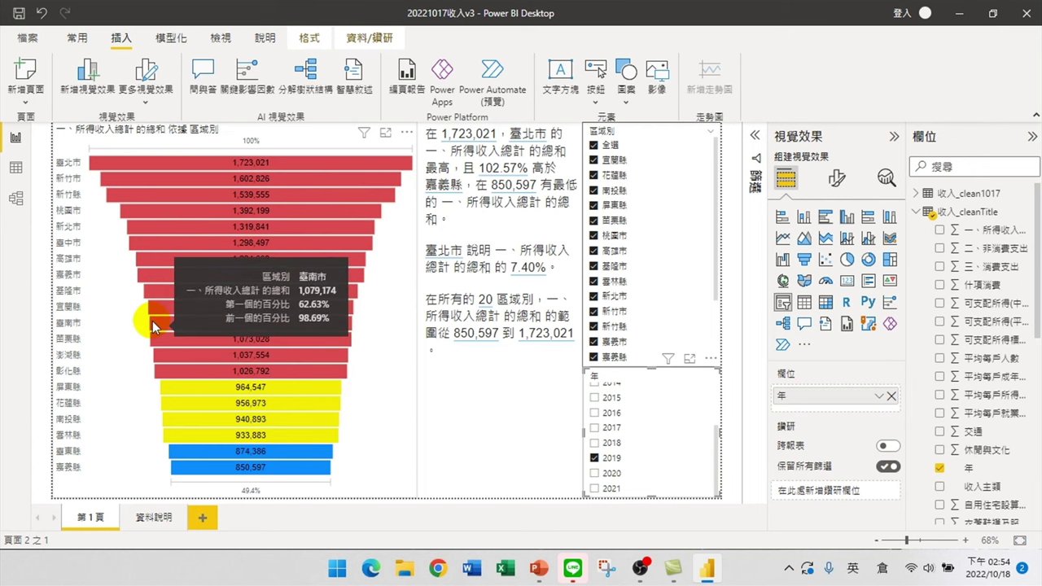
pyautogui.click(609, 474)
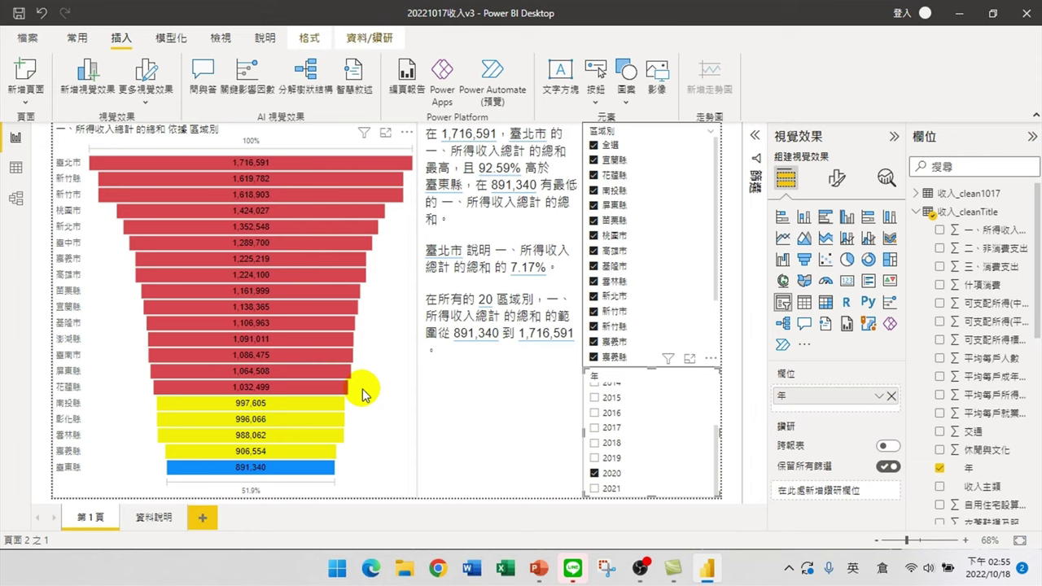
pyautogui.moveTo(219, 368)
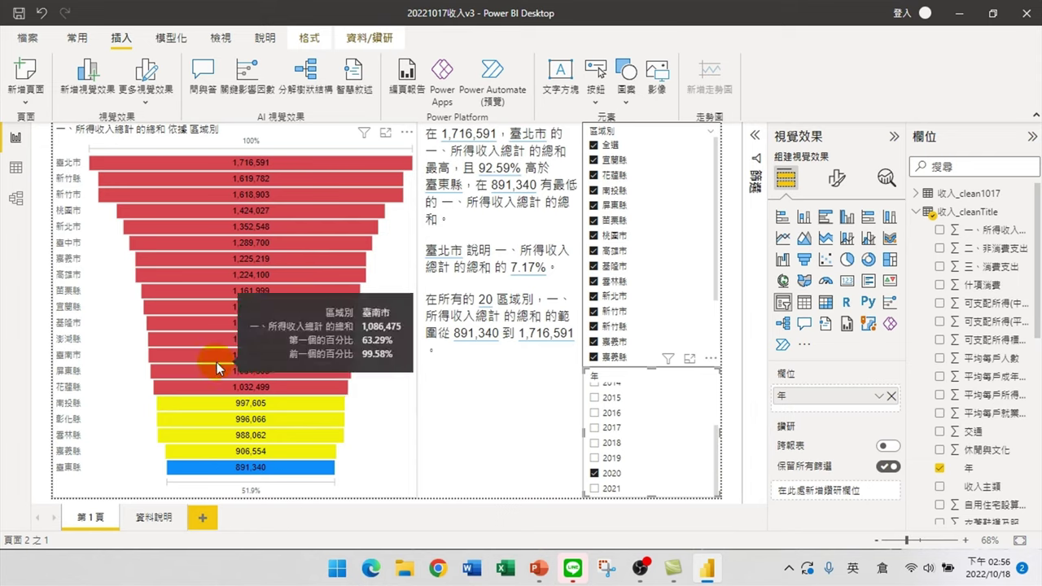
# Rename the report page 第 1 頁 as 所得收入
pyautogui.doubleClick(99, 523)
pyautogui.press('shift')
pyautogui.write('得收入')
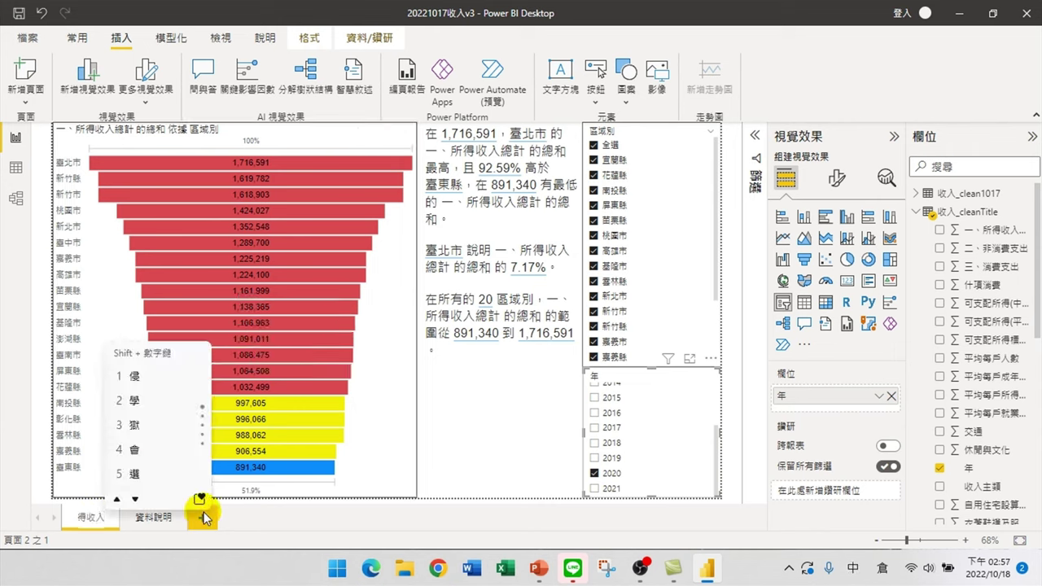
pyautogui.press('Escape')
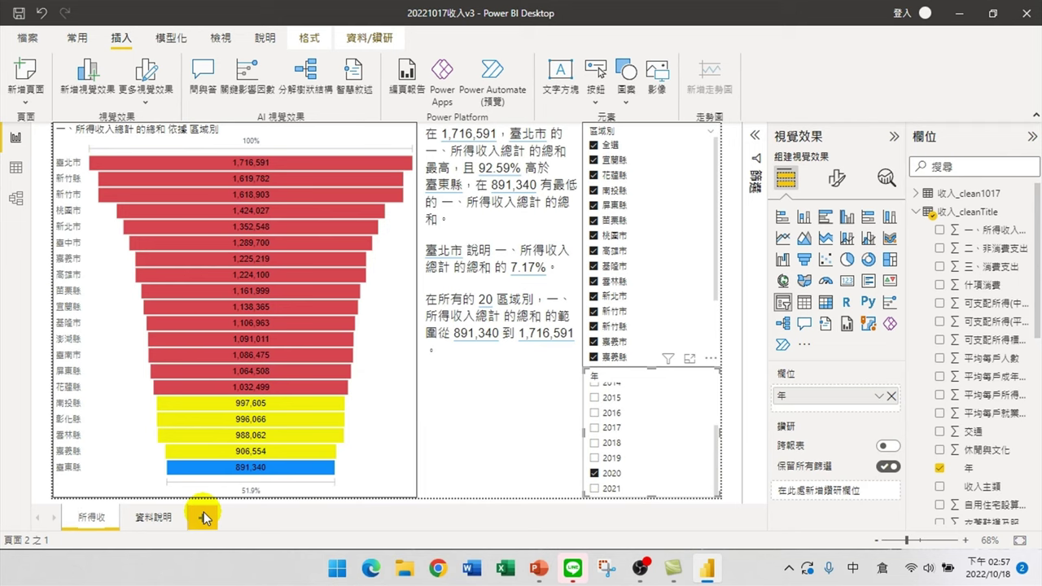
pyautogui.press('Return')
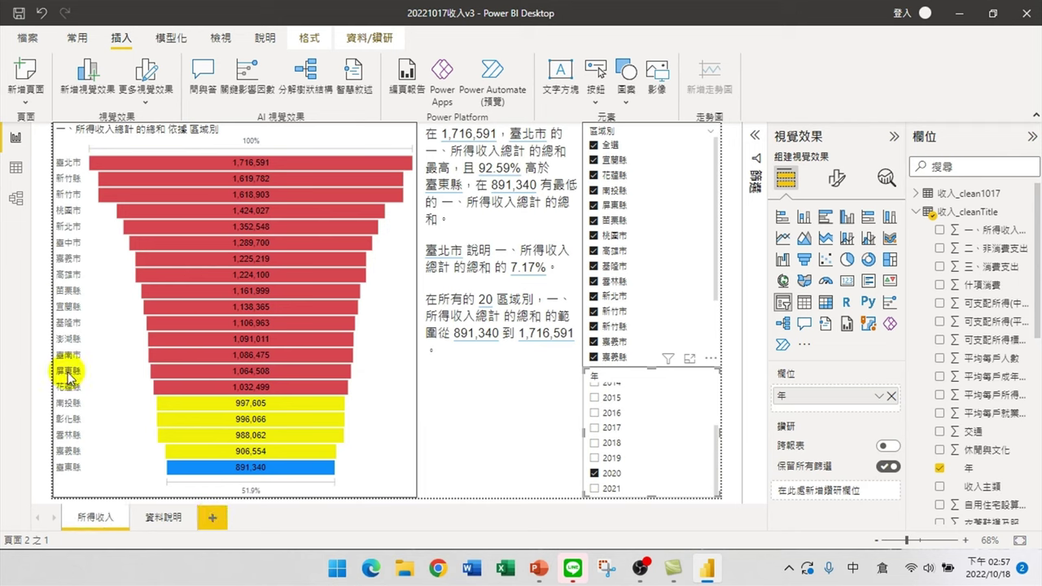
# Extend the 所得收入 page's name to 各縣市所得收入漏斗圖
pyautogui.doubleClick(106, 518)
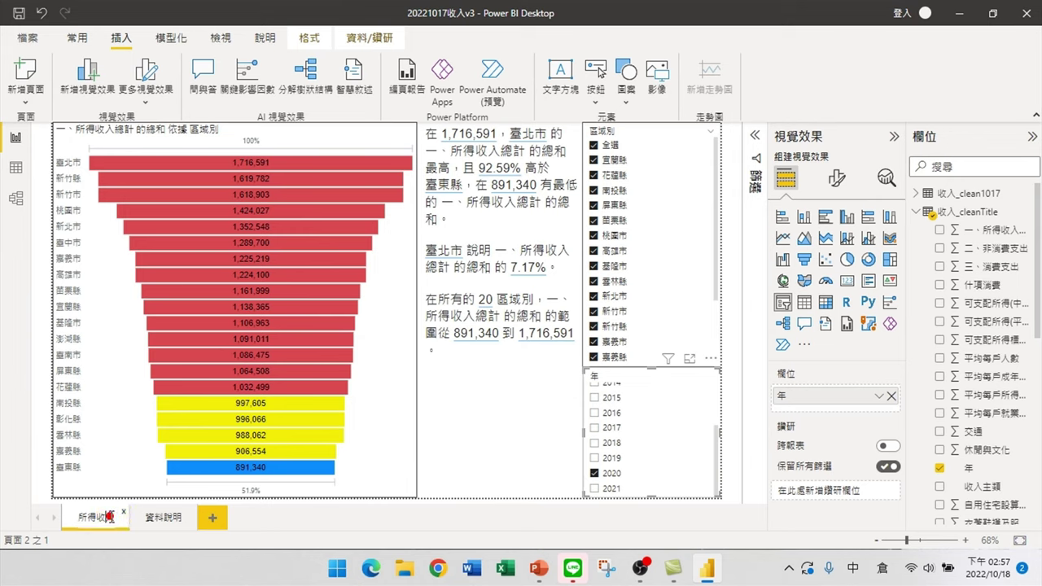
pyautogui.click(159, 494)
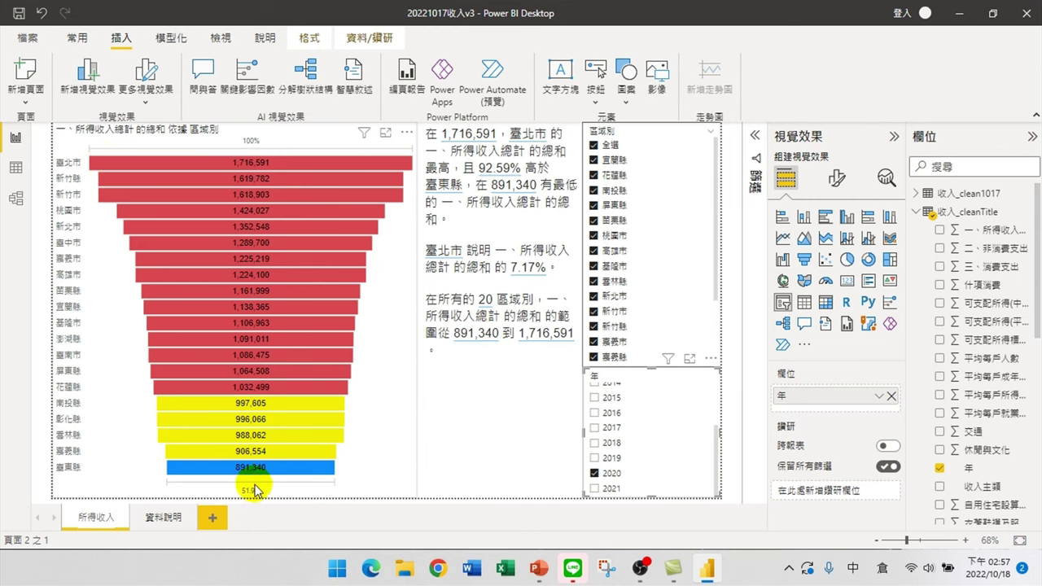
pyautogui.click(310, 460)
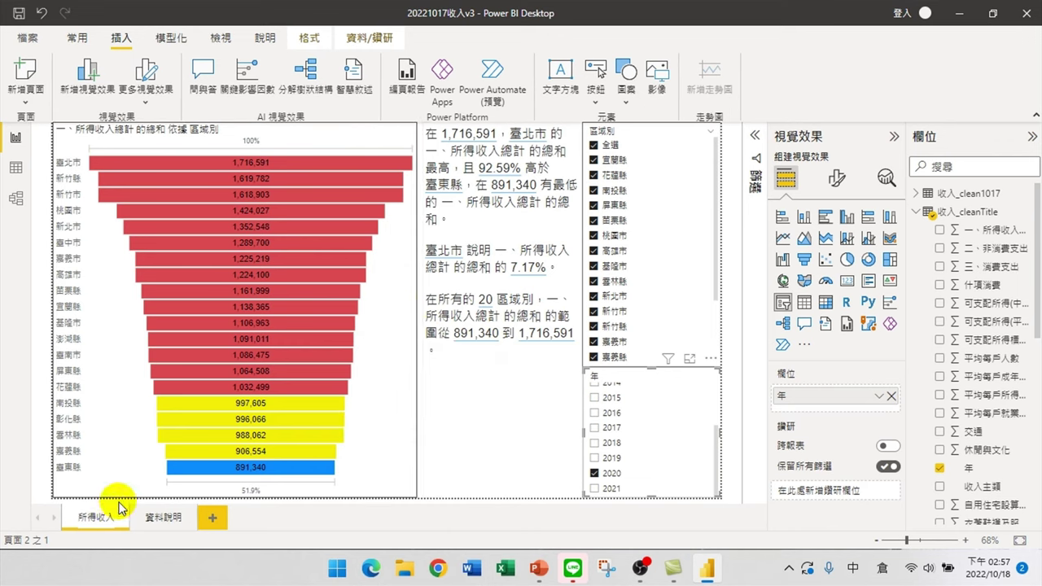
pyautogui.press('Down')
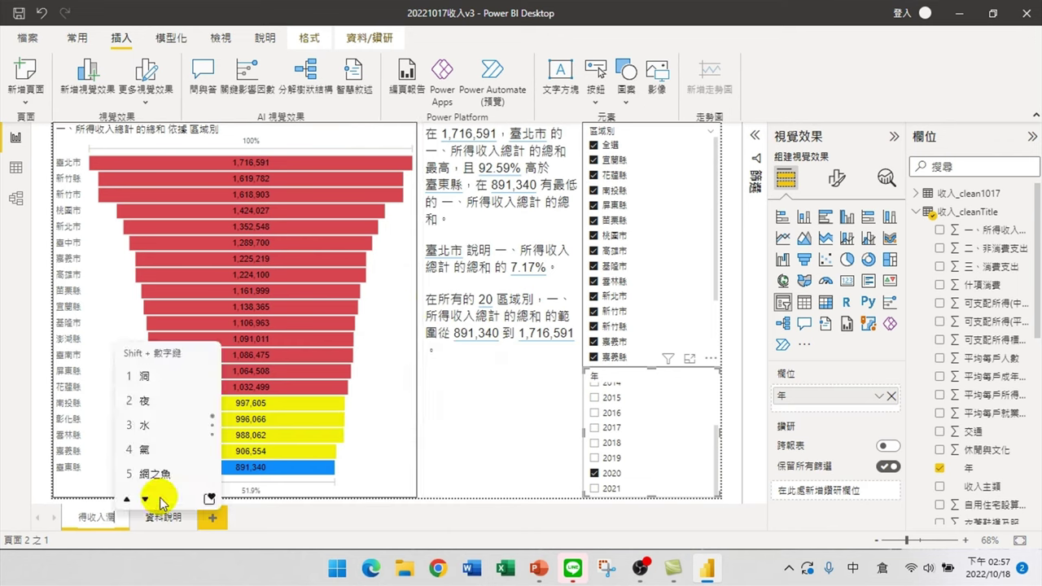
pyautogui.write('漏斗圖')
pyautogui.press('Down')
pyautogui.press('Escape')
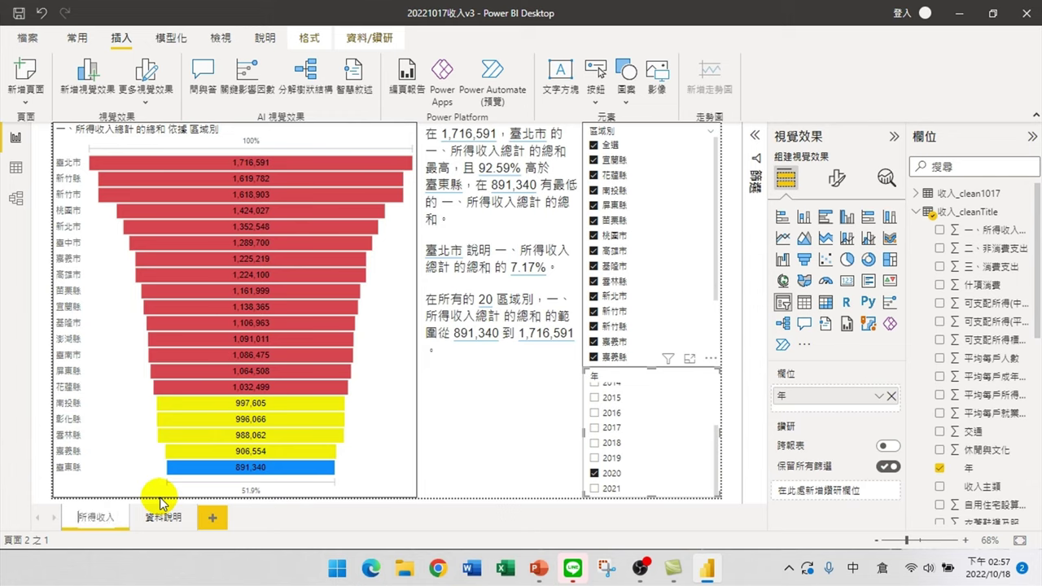
pyautogui.write('ylb')
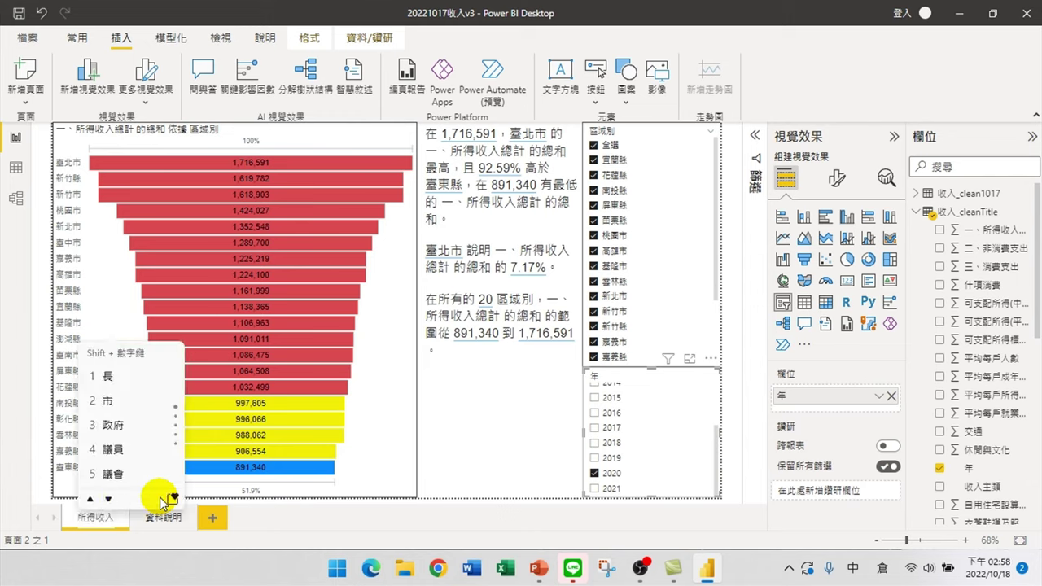
pyautogui.press('Return')
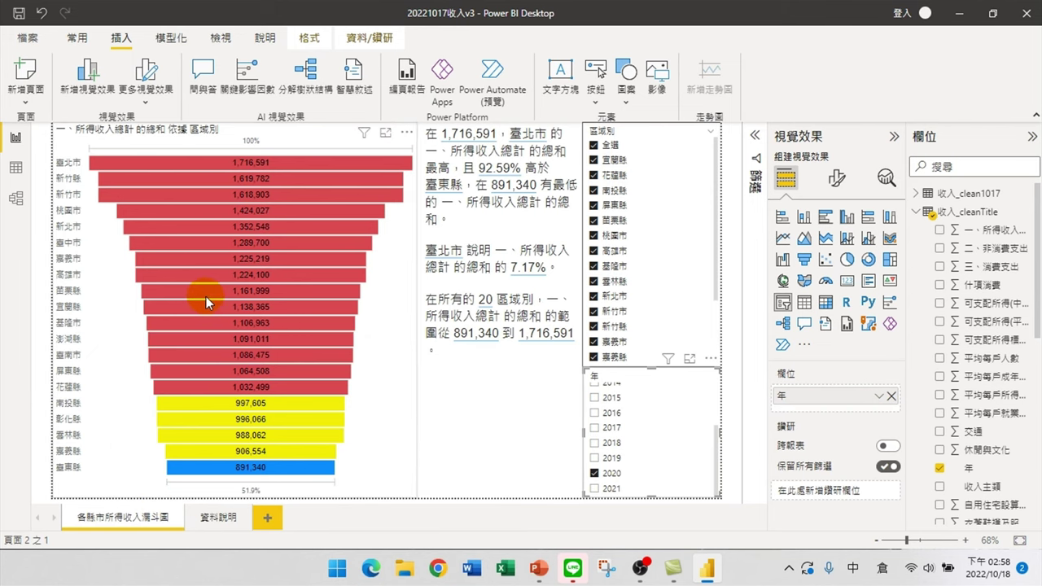
# Duplicate the funnel chart page and rename the copy as 各縣市同期比較
pyautogui.moveTo(232, 281)
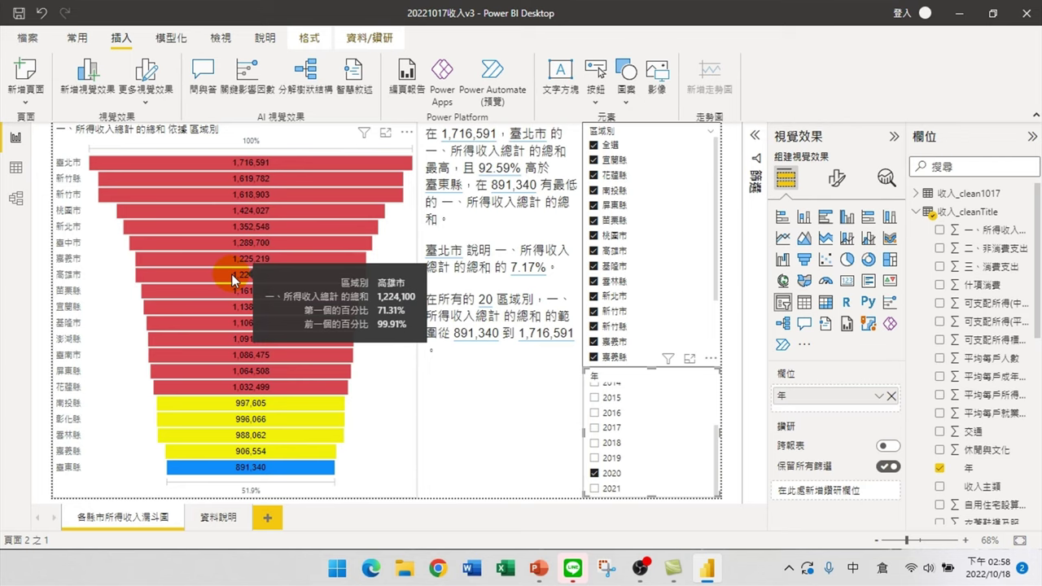
pyautogui.rightClick(115, 522)
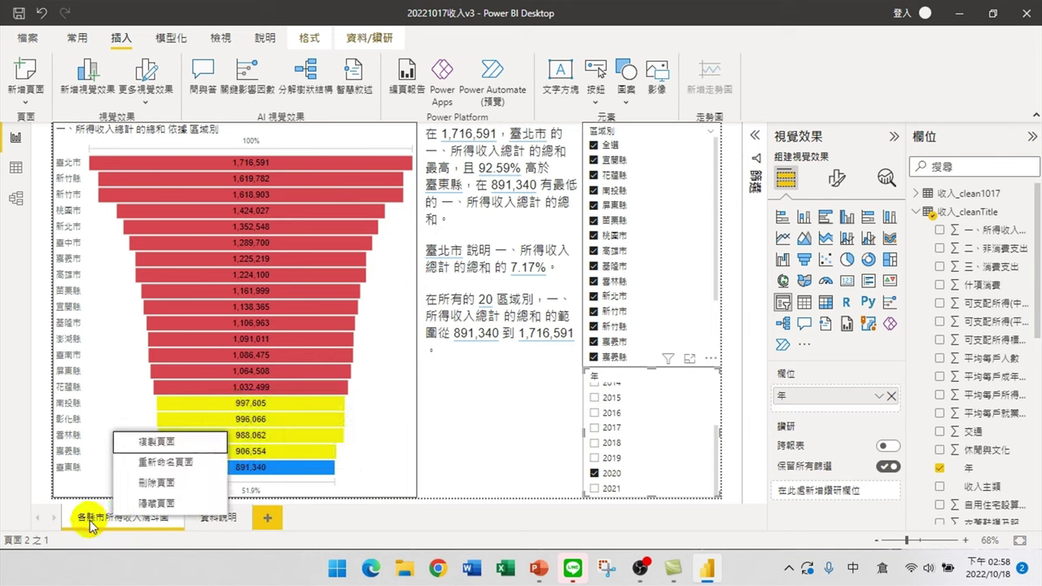
pyautogui.click(166, 444)
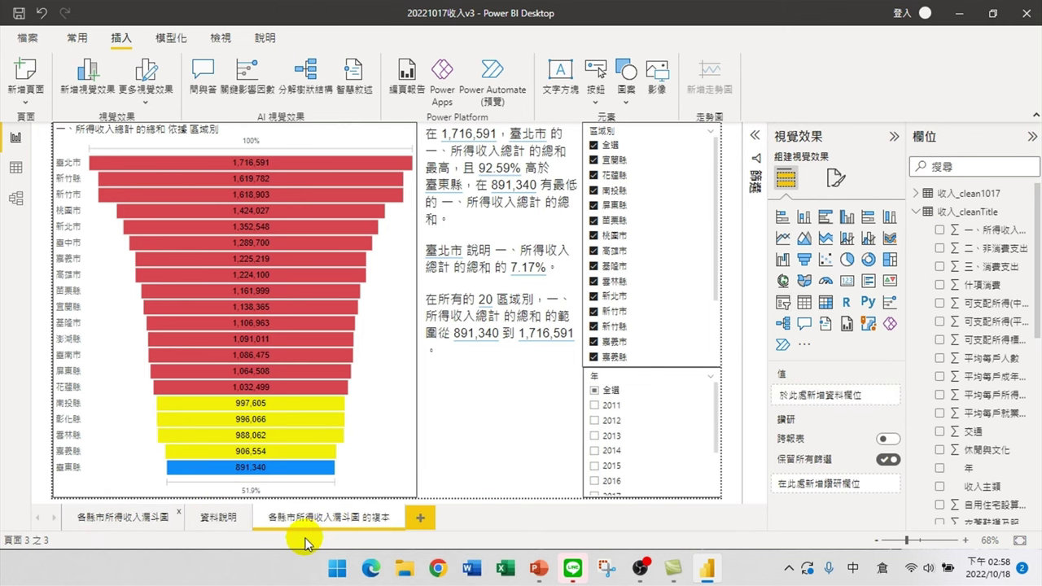
pyautogui.doubleClick(317, 513)
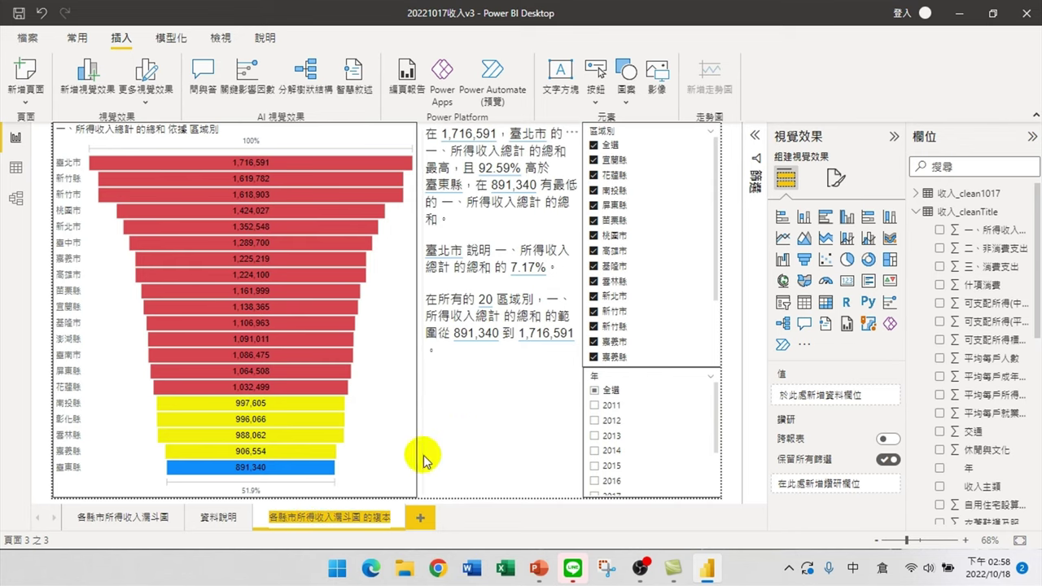
pyautogui.click(307, 522)
pyautogui.moveTo(298, 519); pyautogui.dragTo(386, 521)
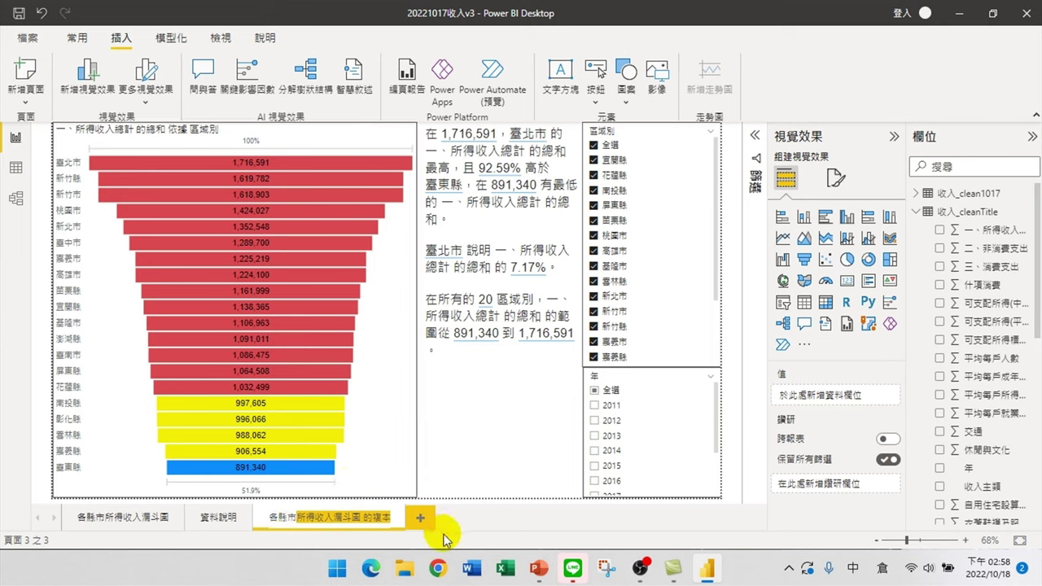
pyautogui.write('同期比較')
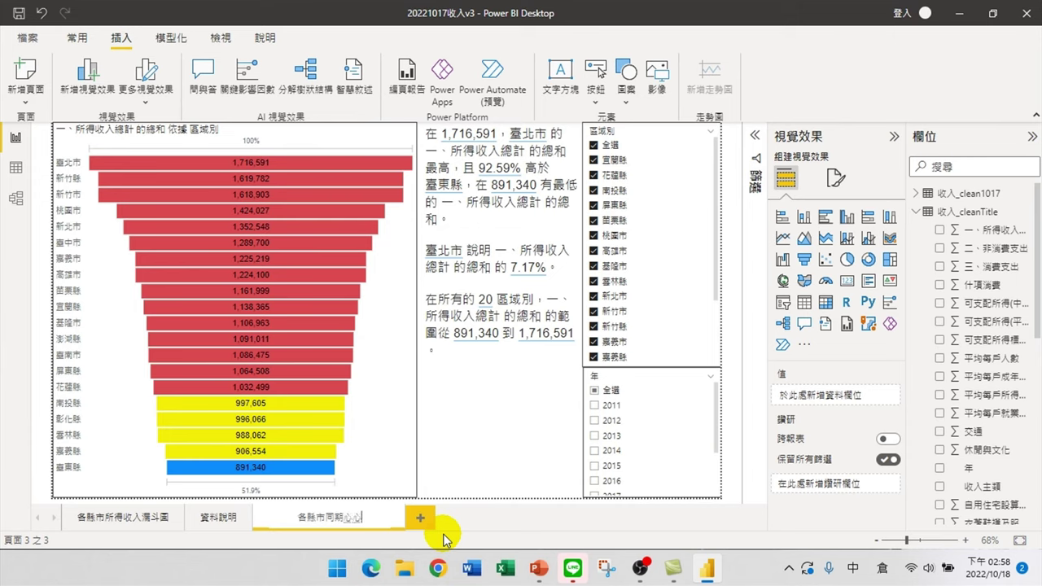
pyautogui.press('Return')
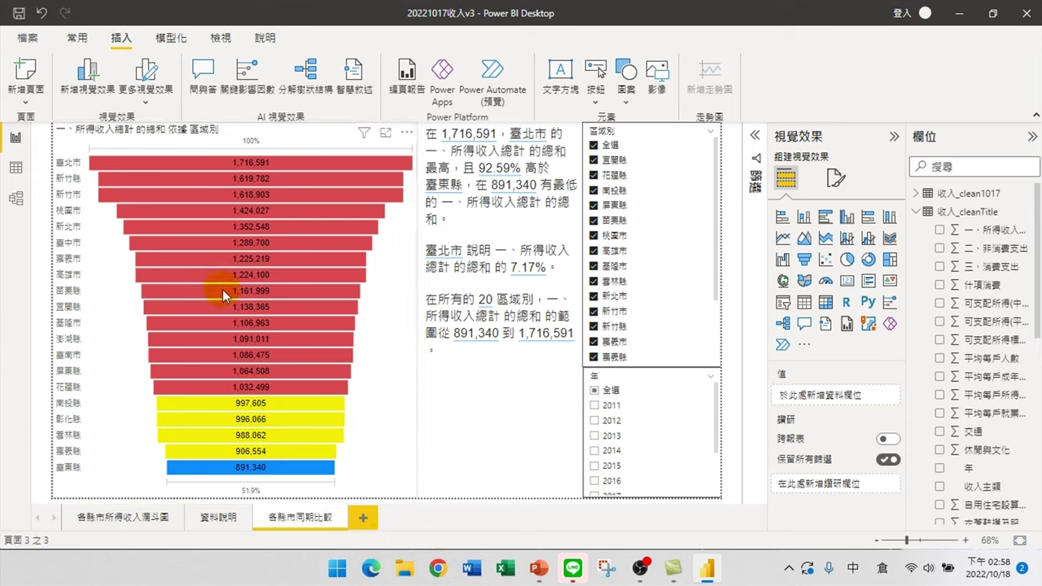
# Convert the copied page's funnel chart to a line chart and replace 區域別 with 年 on its X axis
pyautogui.moveTo(298, 312)
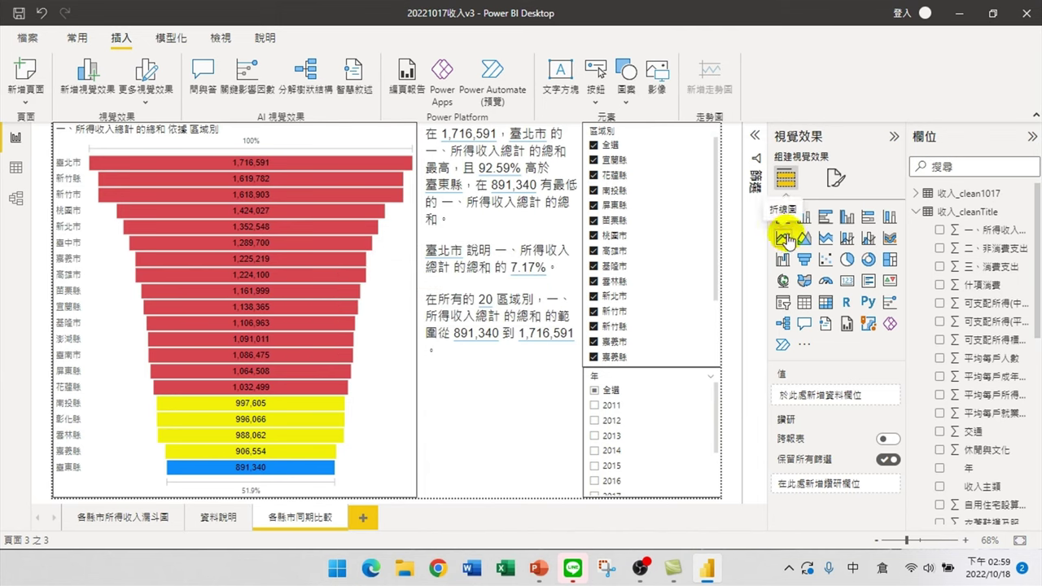
pyautogui.click(382, 338)
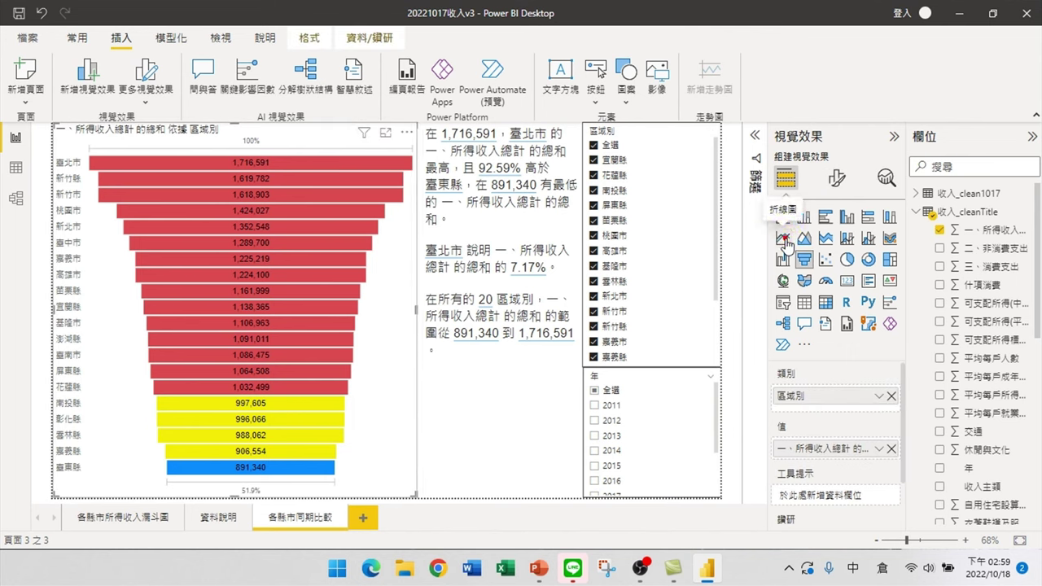
pyautogui.click(783, 240)
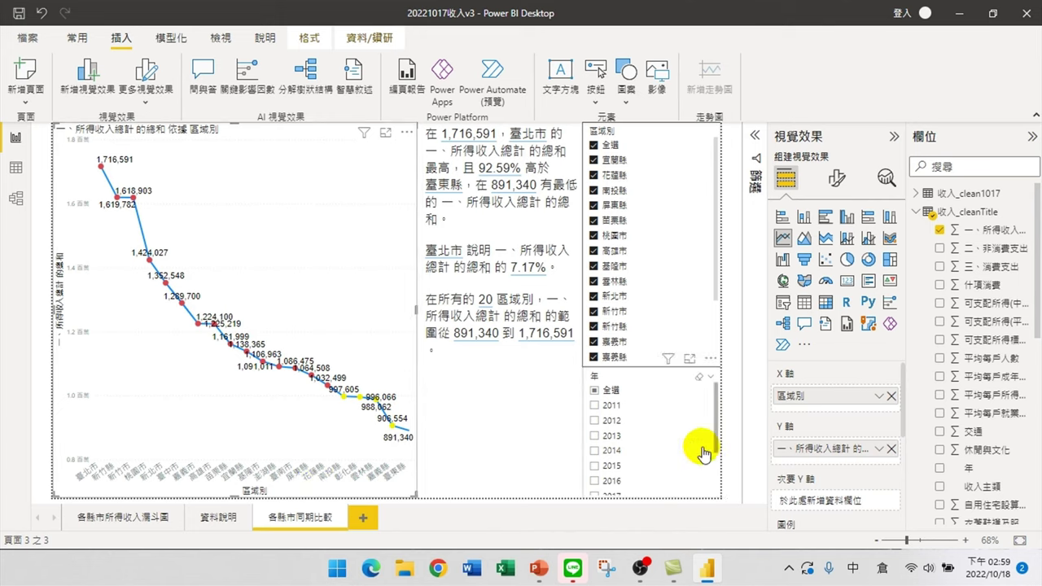
pyautogui.moveTo(782, 405); pyautogui.dragTo(945, 468)
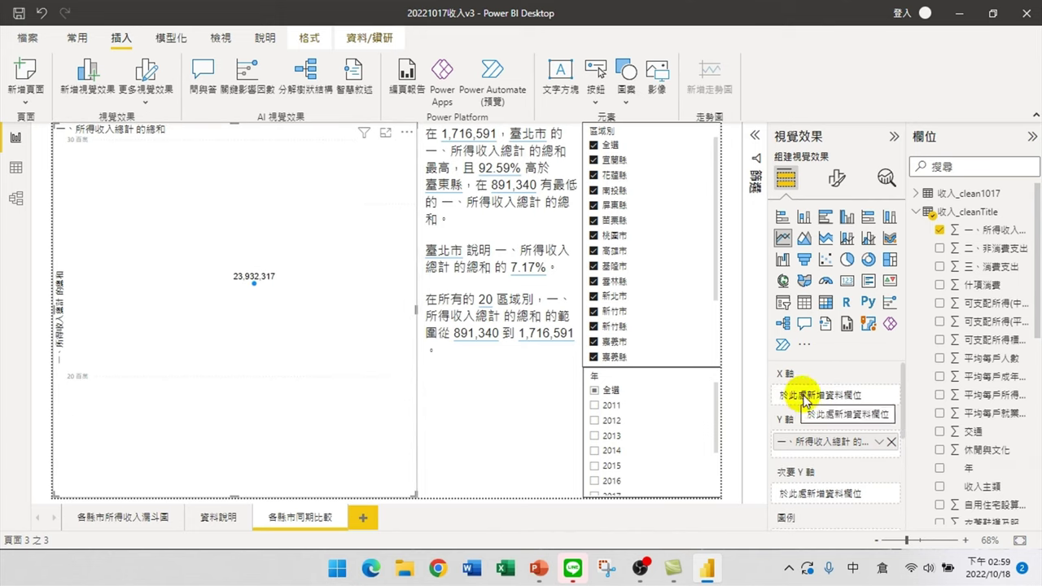
pyautogui.moveTo(973, 472); pyautogui.dragTo(835, 399)
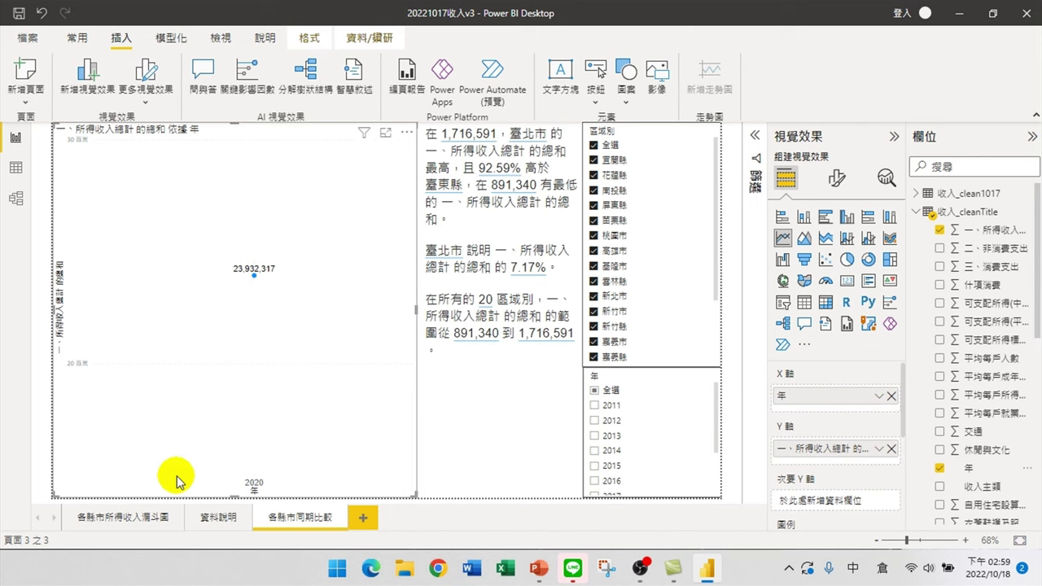
# Select all years in the 年 slicer and add 區域別 as the line chart's legend (圖例)
pyautogui.click(595, 391)
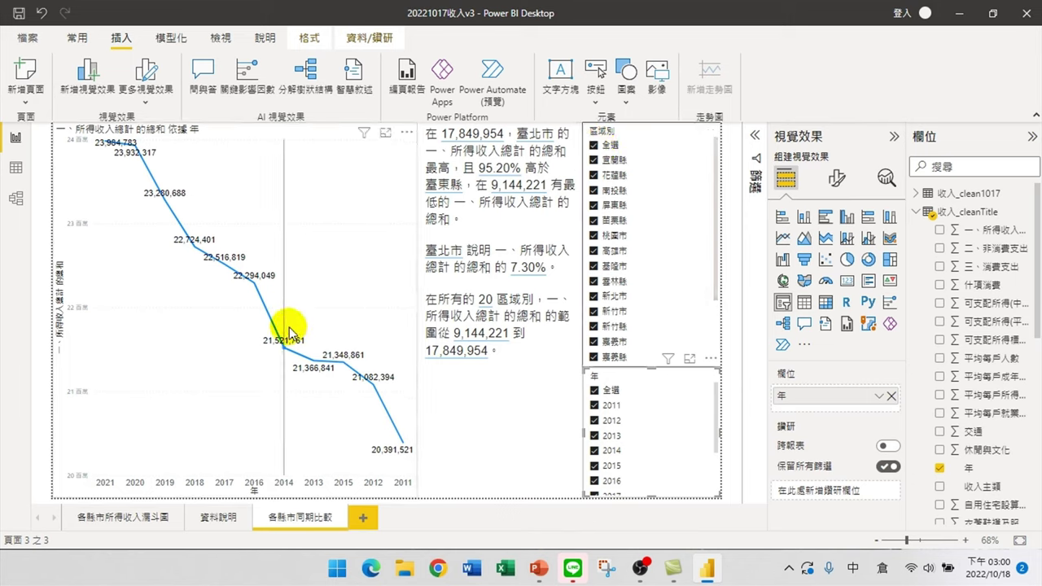
pyautogui.moveTo(346, 376)
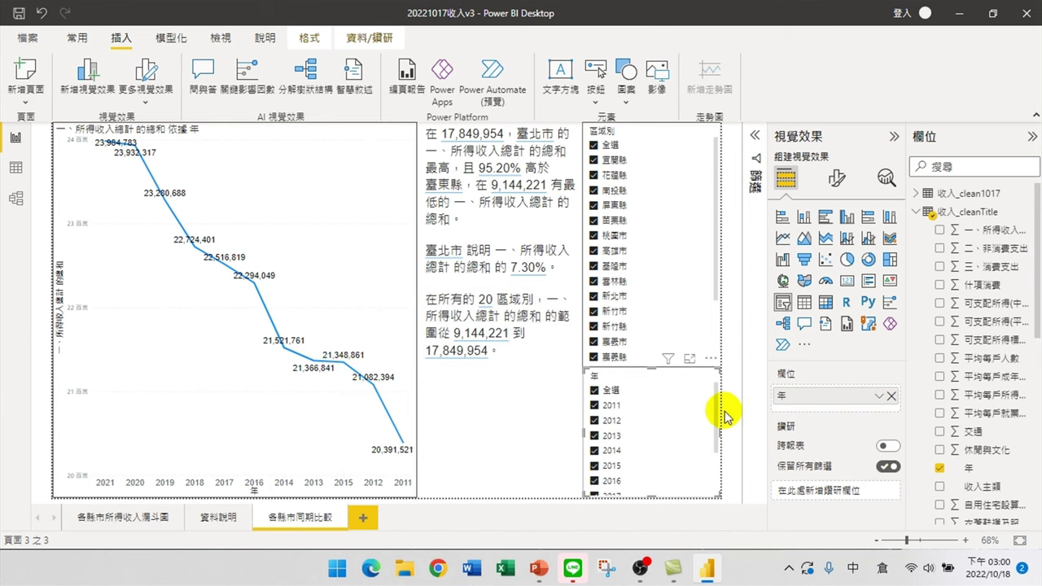
pyautogui.click(358, 359)
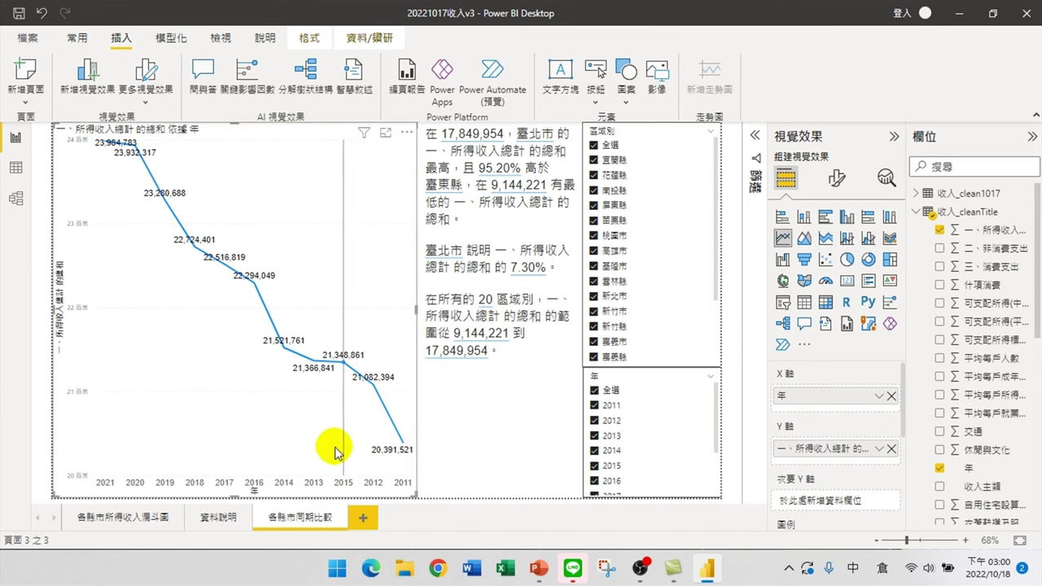
pyautogui.moveTo(342, 454)
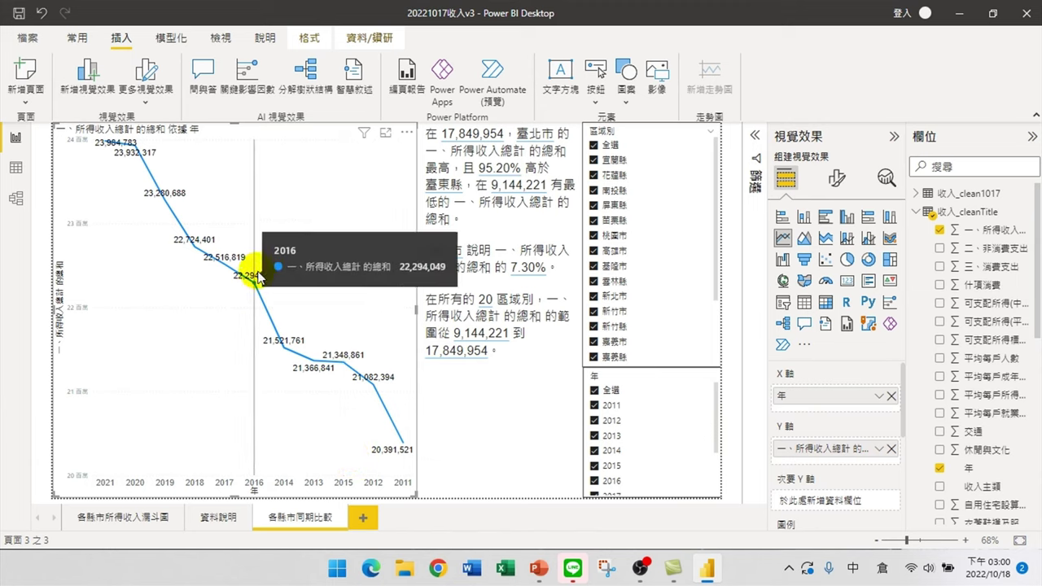
pyautogui.scroll(-3, 831, 460)
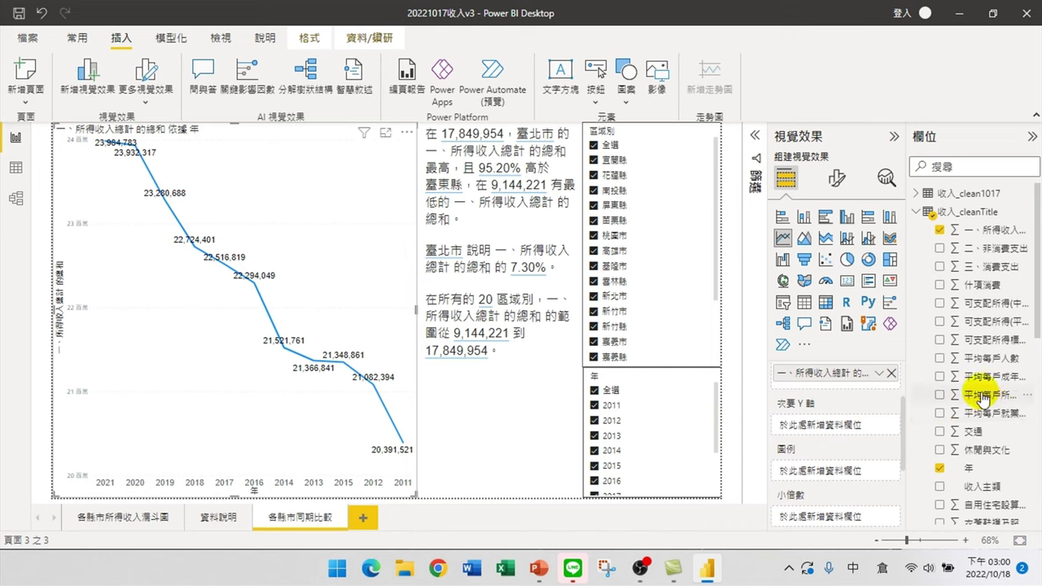
pyautogui.scroll(-4, 984, 408)
pyautogui.scroll(-4, 987, 411)
pyautogui.moveTo(975, 298); pyautogui.dragTo(851, 466)
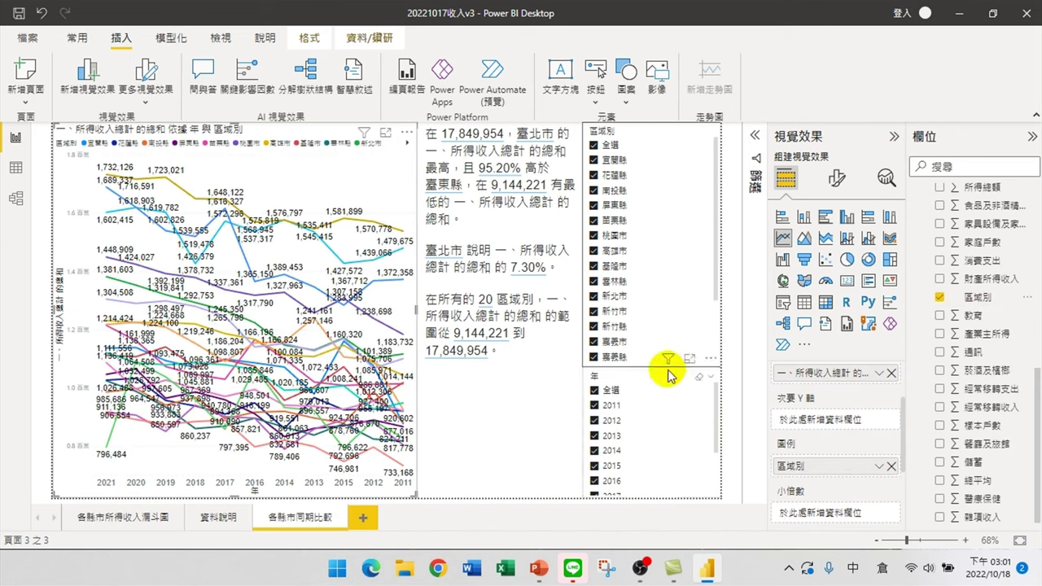
# Clear all regions in the 區域別 slicer and select only 臺北市
pyautogui.click(596, 145)
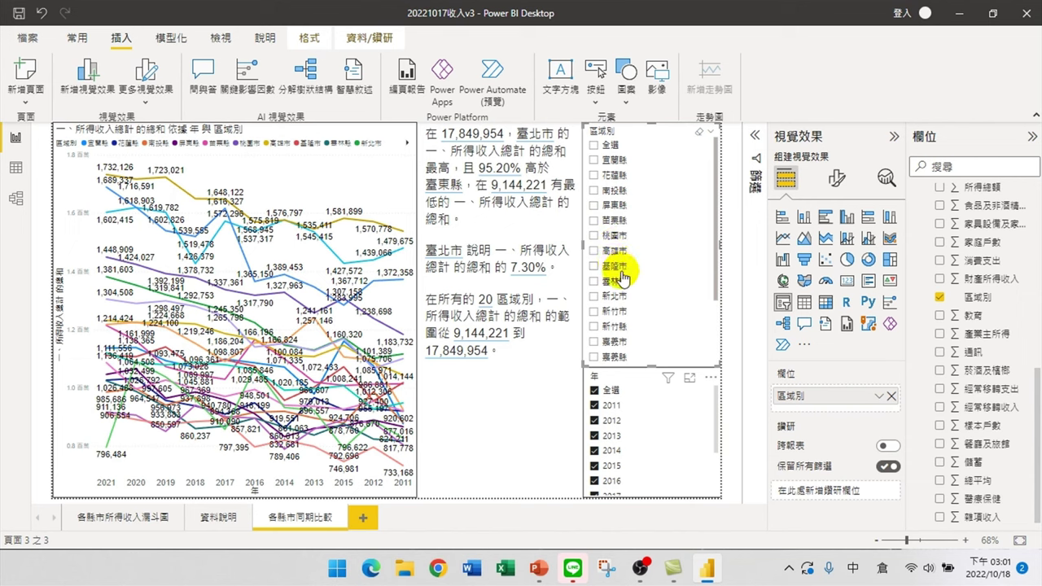
pyautogui.scroll(-3, 619, 289)
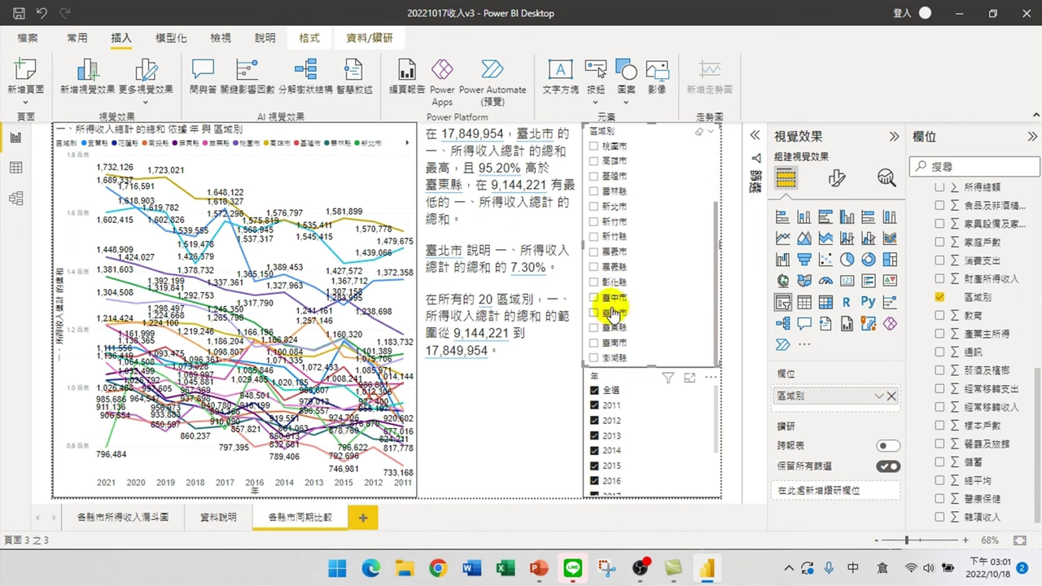
pyautogui.click(607, 315)
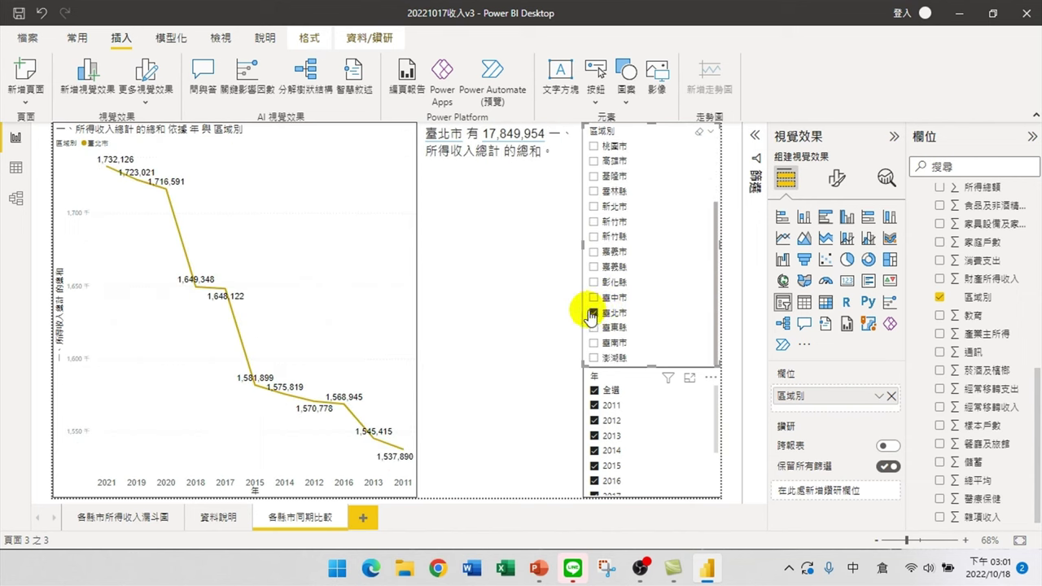
# Try 高雄市 as the comparison region alongside 臺北市 in the 區域別 slicer and remove it again
pyautogui.keyDown('ctrl'); pyautogui.click(595, 163); pyautogui.keyUp('ctrl')
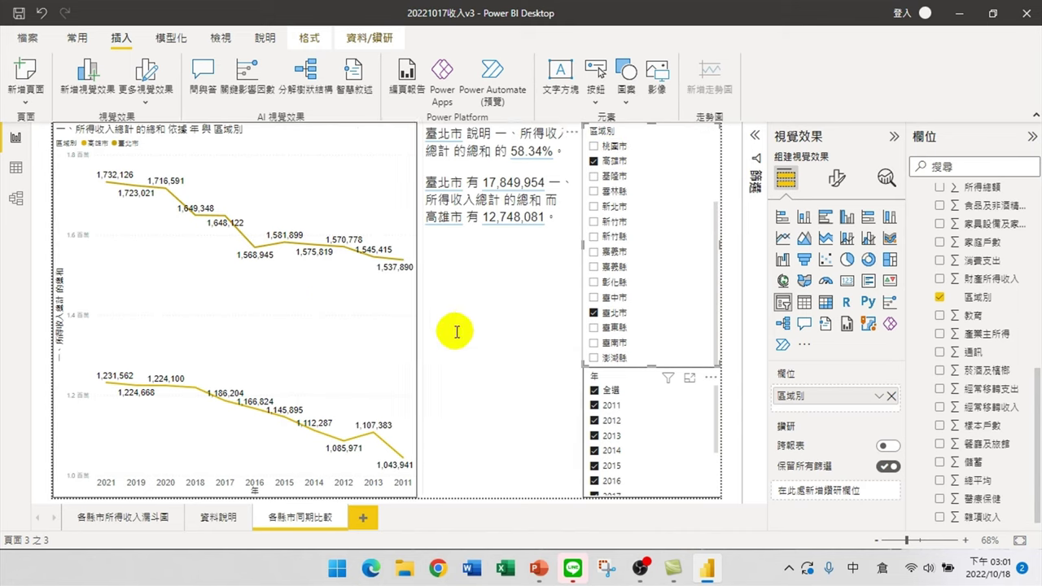
pyautogui.click(596, 162)
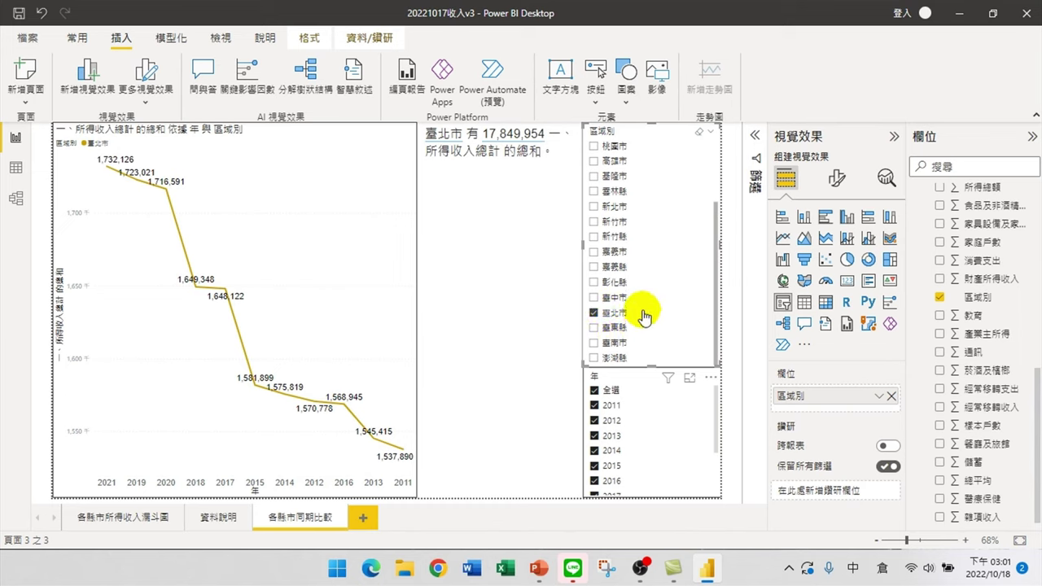
pyautogui.click(612, 226)
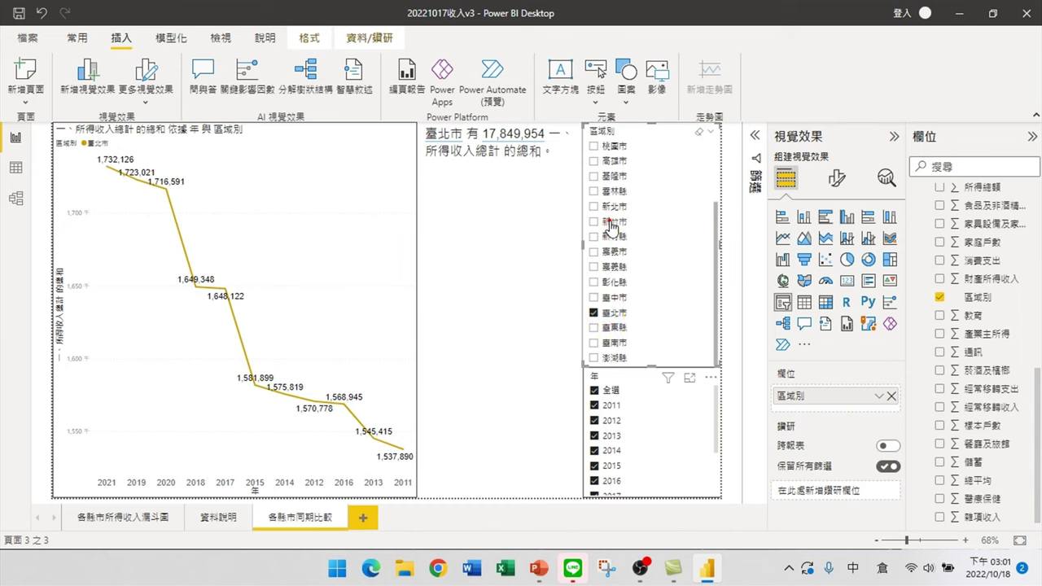
pyautogui.click(612, 222)
pyautogui.click(612, 207)
pyautogui.click(612, 207)
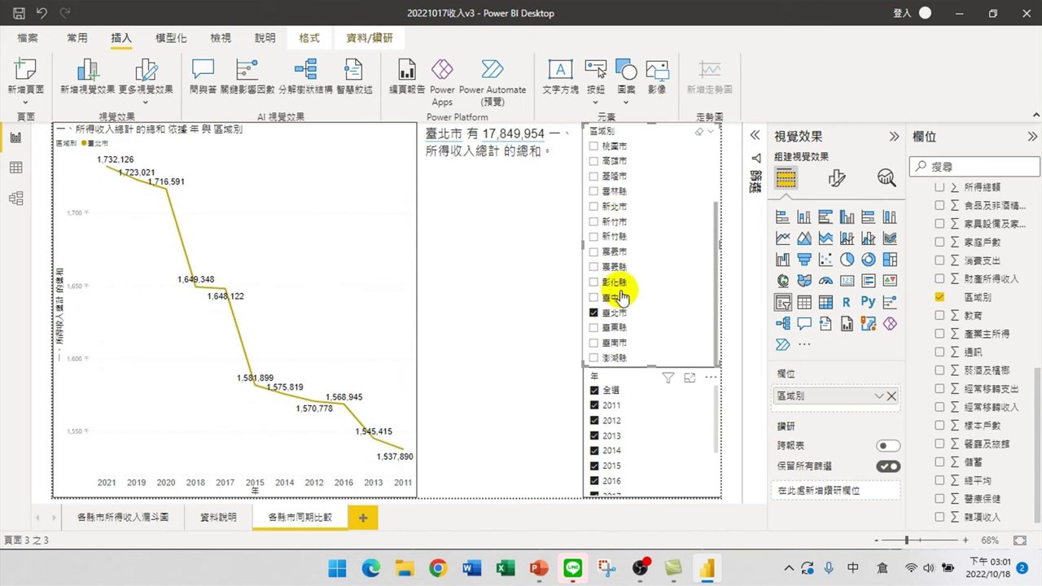
# Consult the 各縣市所得收入漏斗圖 page and add 新竹市 alongside 臺北市 in the 區域別 slicer of the 各縣市同期比較 page
pyautogui.click(137, 516)
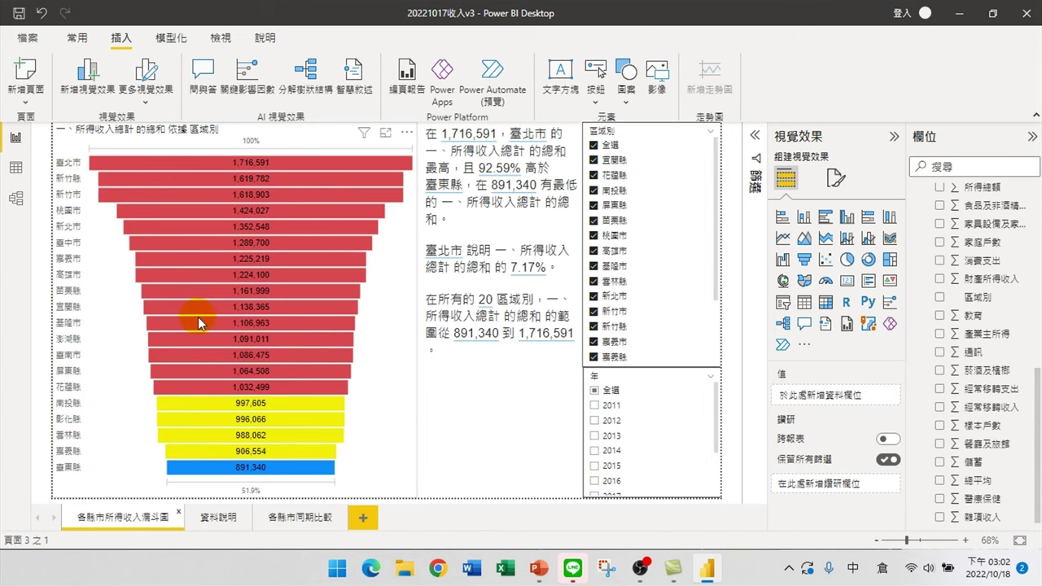
pyautogui.click(291, 514)
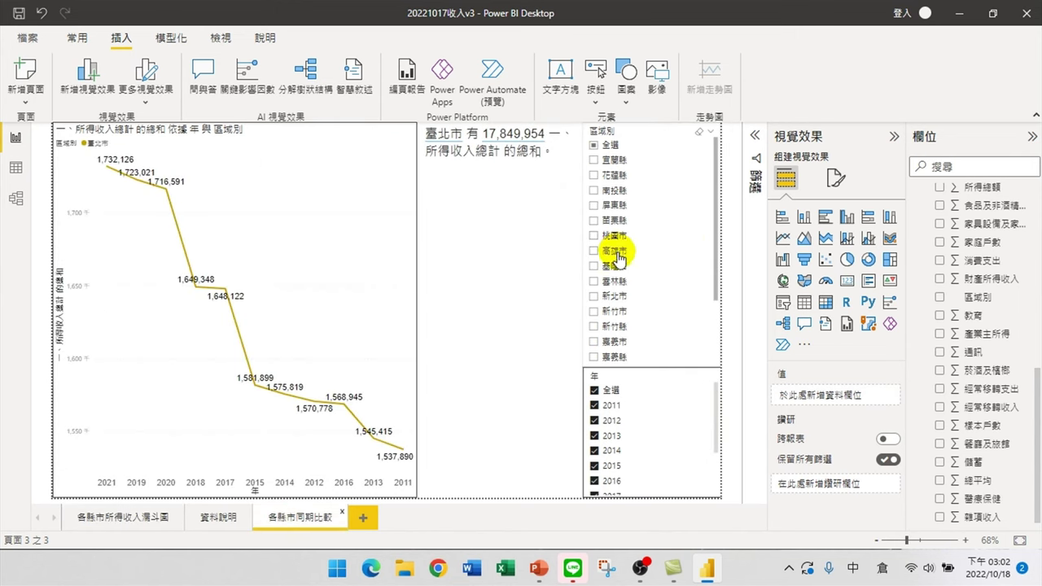
pyautogui.scroll(-3, 625, 247)
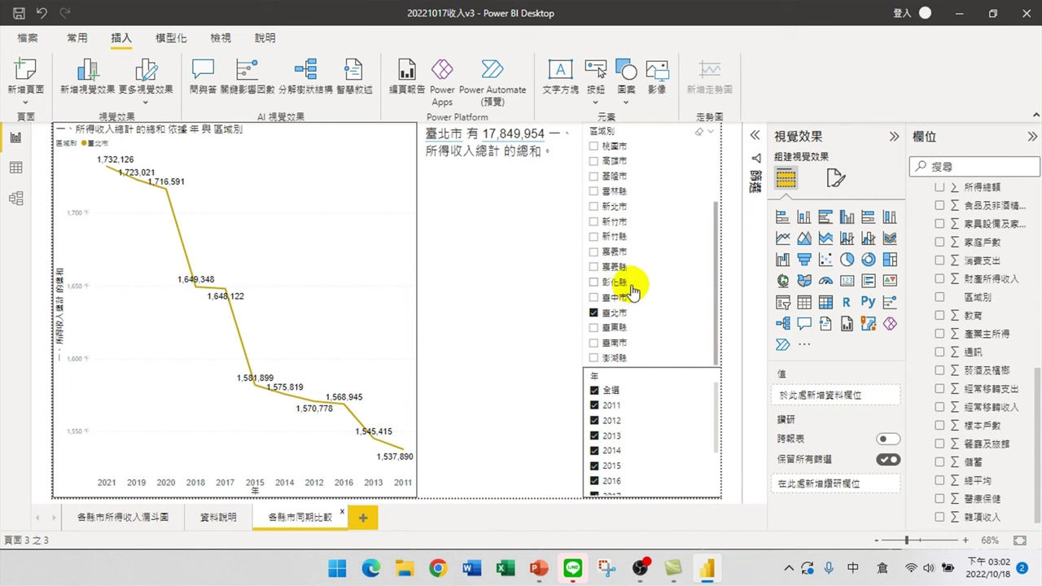
pyautogui.click(604, 241)
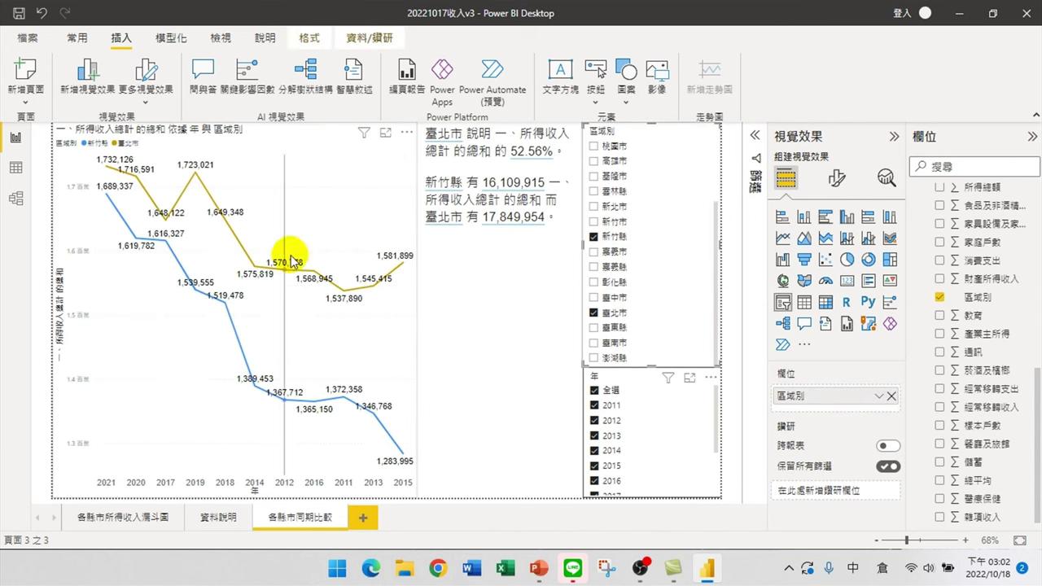
pyautogui.click(594, 237)
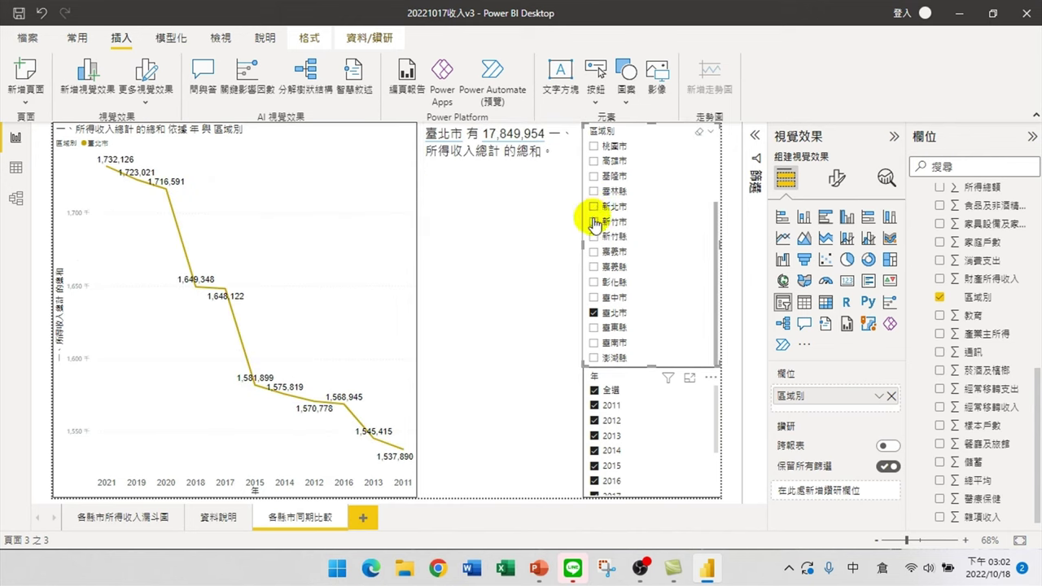
pyautogui.click(594, 223)
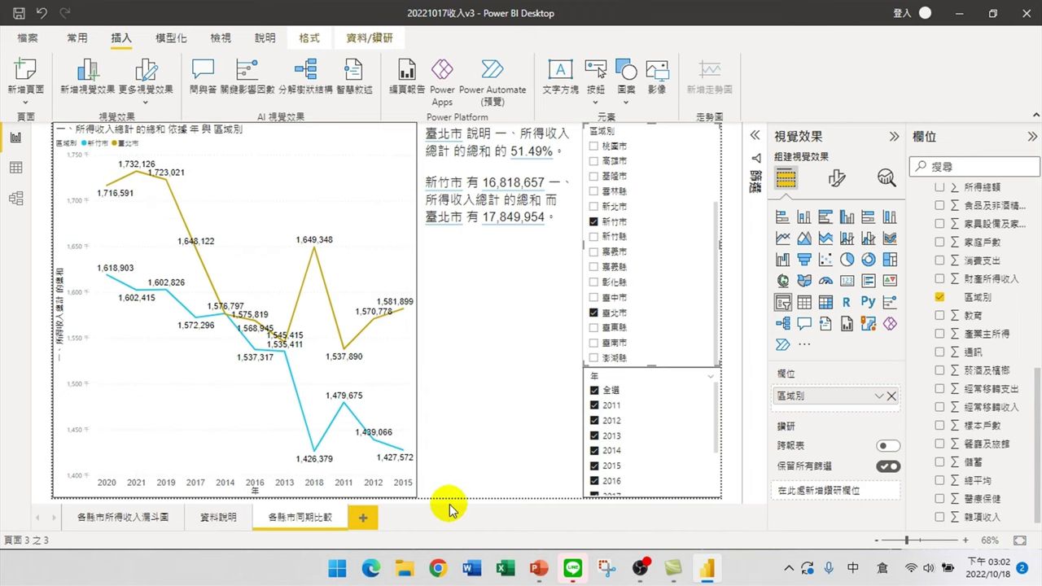
# Sort the line chart's axis by 年 in ascending order (遞增排序)
pyautogui.click(311, 159)
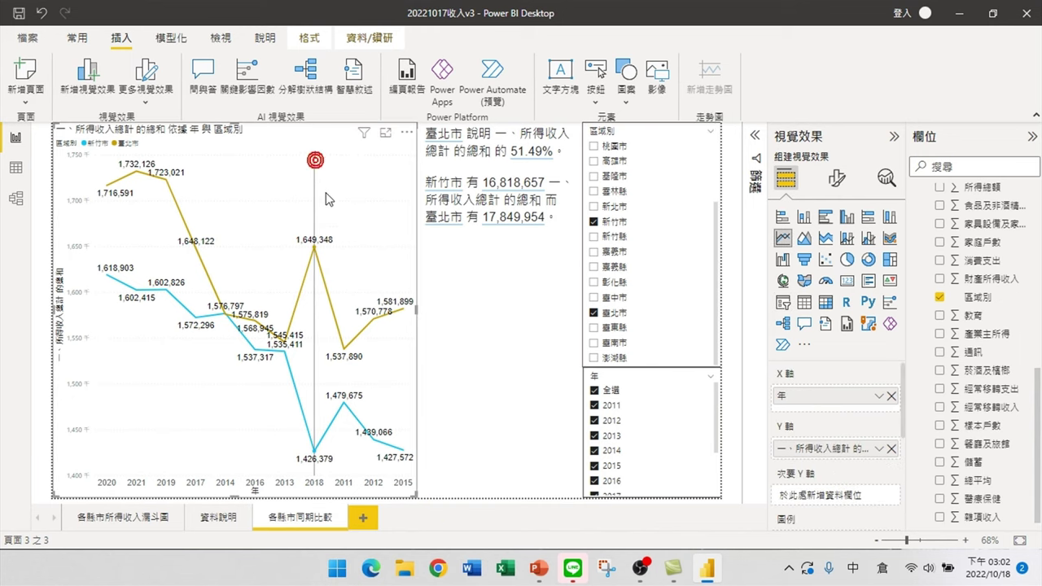
pyautogui.click(405, 135)
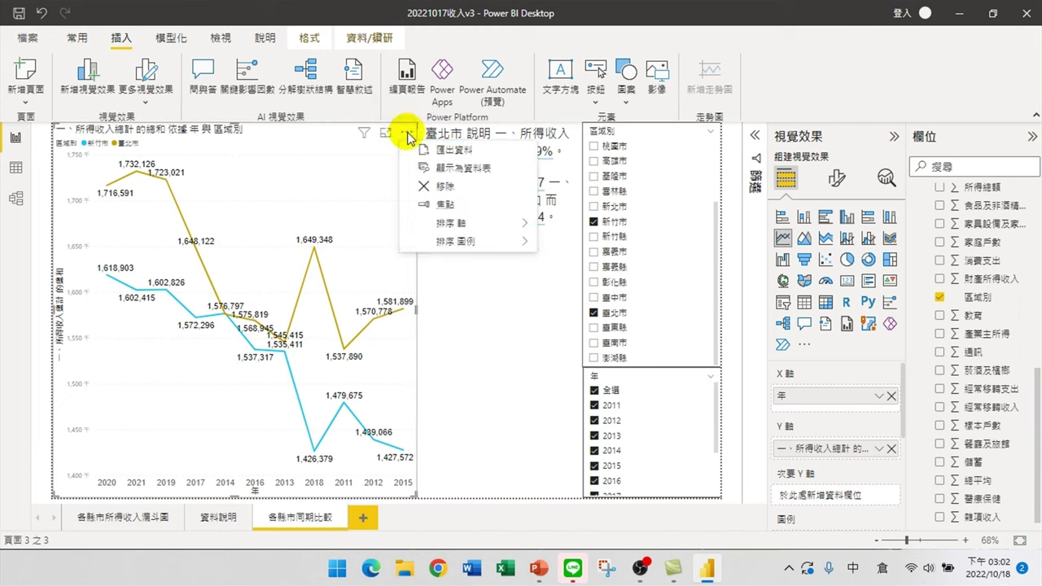
pyautogui.moveTo(470, 227)
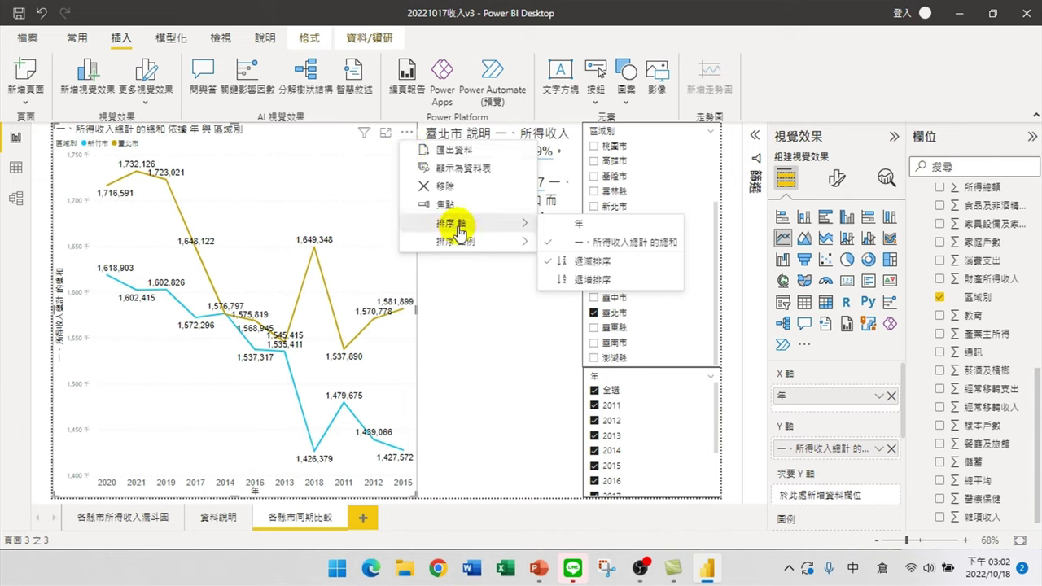
pyautogui.click(580, 226)
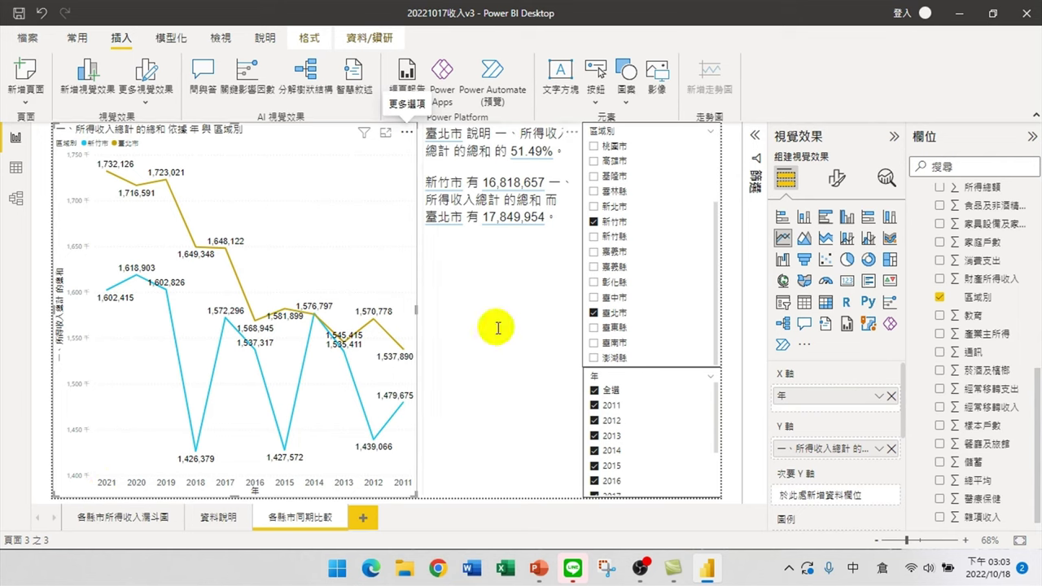
pyautogui.click(408, 133)
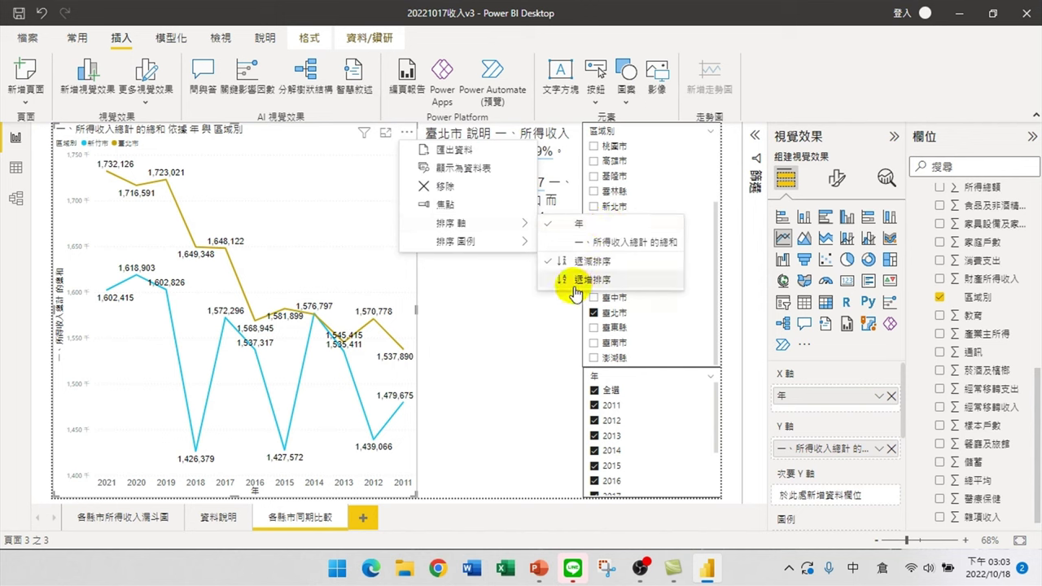
pyautogui.click(575, 285)
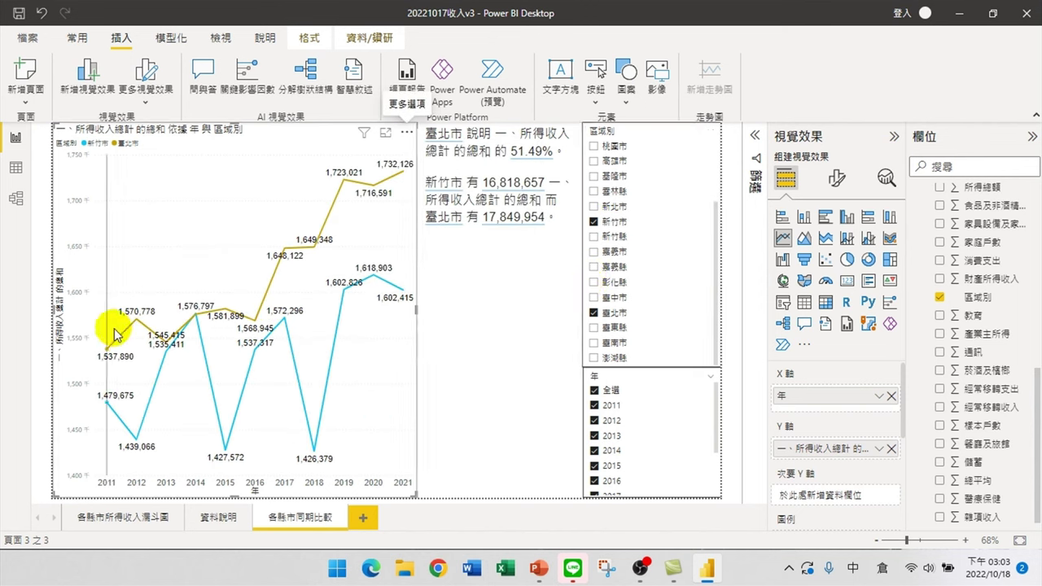
pyautogui.moveTo(266, 357)
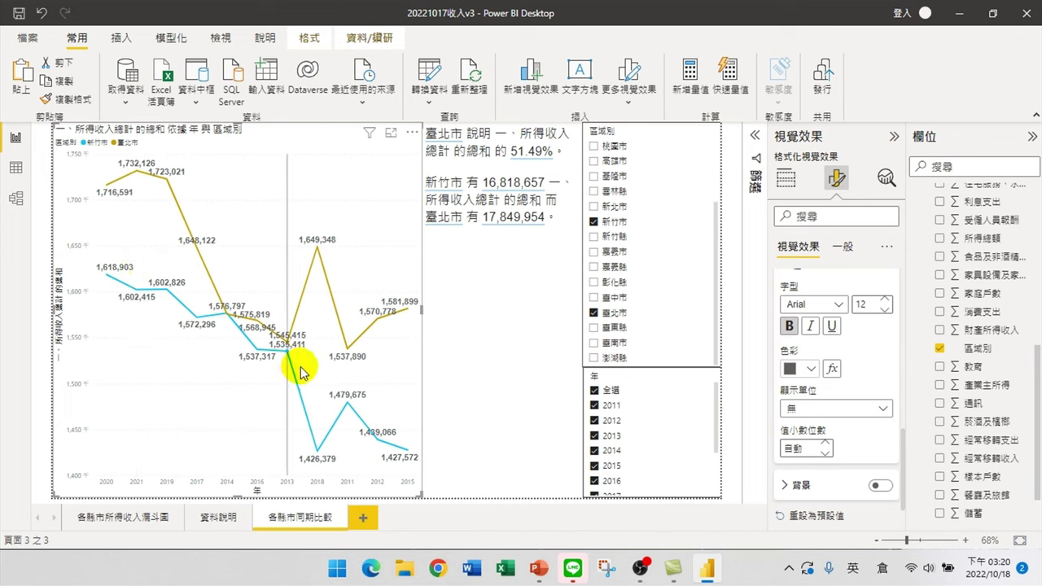
# Turn on the line chart's markers (標記) for all series and set their shape to triangles
pyautogui.moveTo(309, 376)
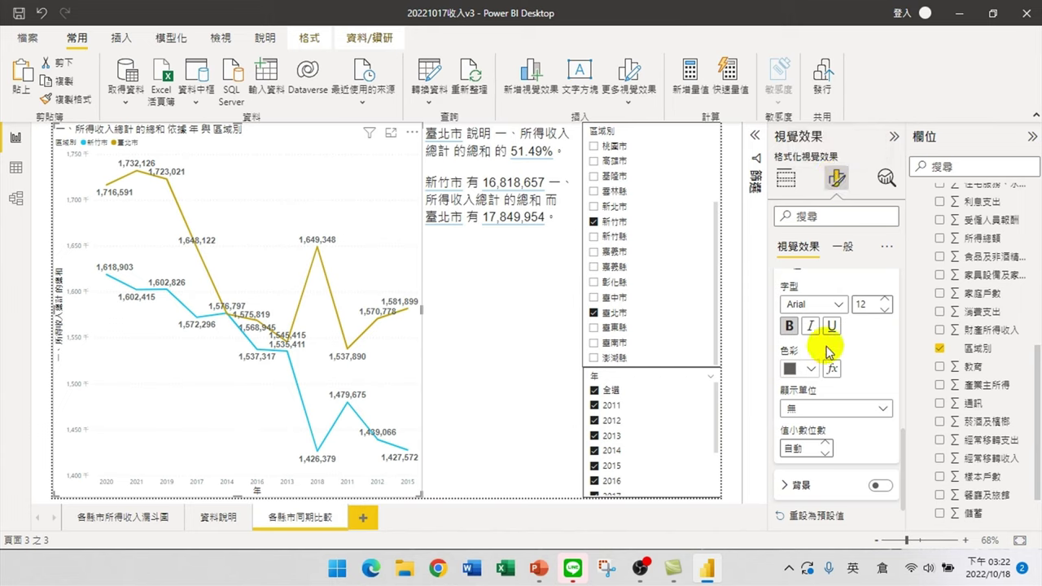
pyautogui.scroll(3, 830, 346)
pyautogui.click(784, 317)
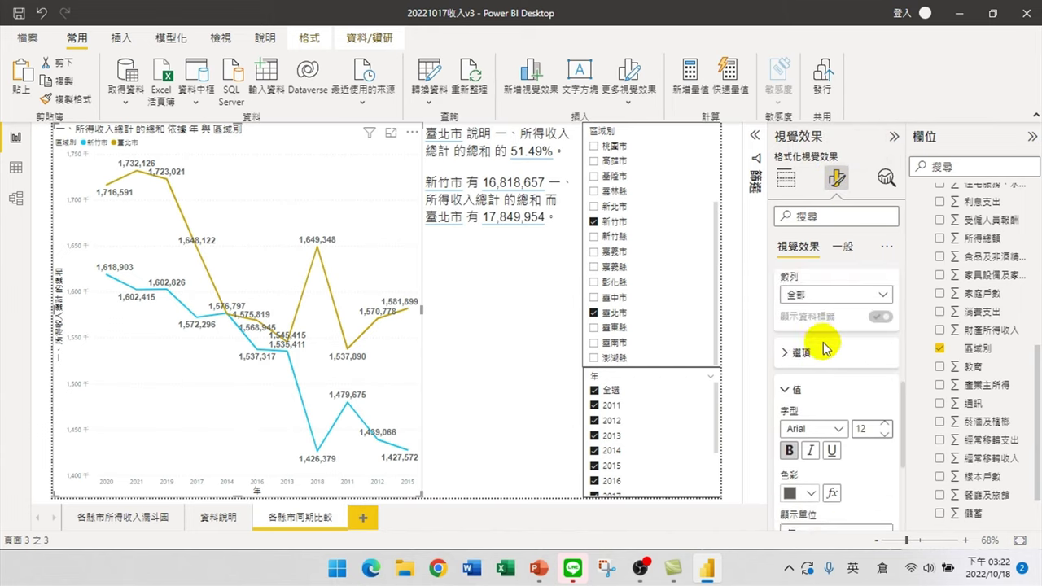
pyautogui.scroll(4, 787, 396)
pyautogui.click(779, 396)
pyautogui.scroll(3, 831, 379)
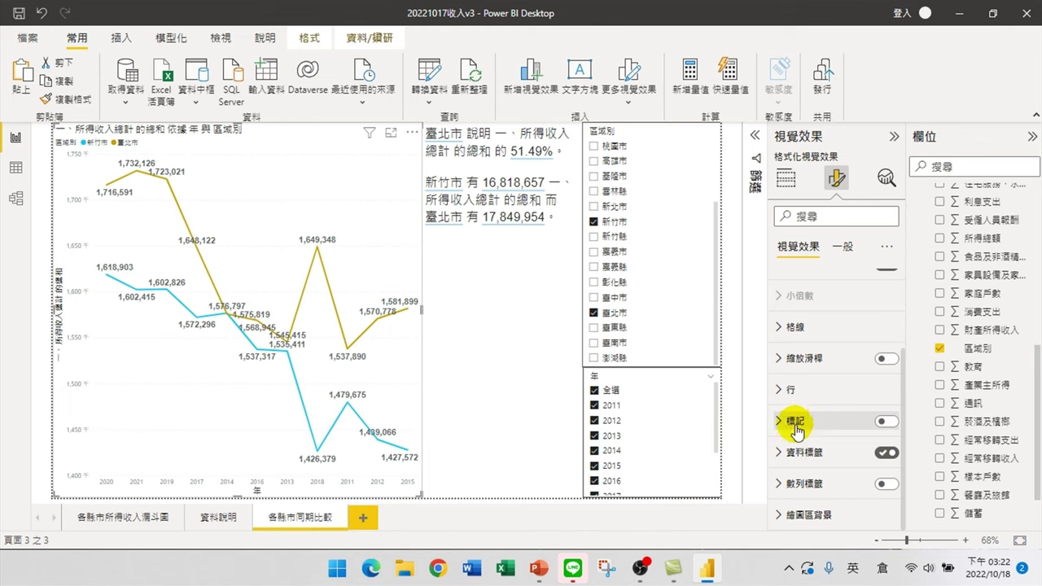
pyautogui.click(892, 423)
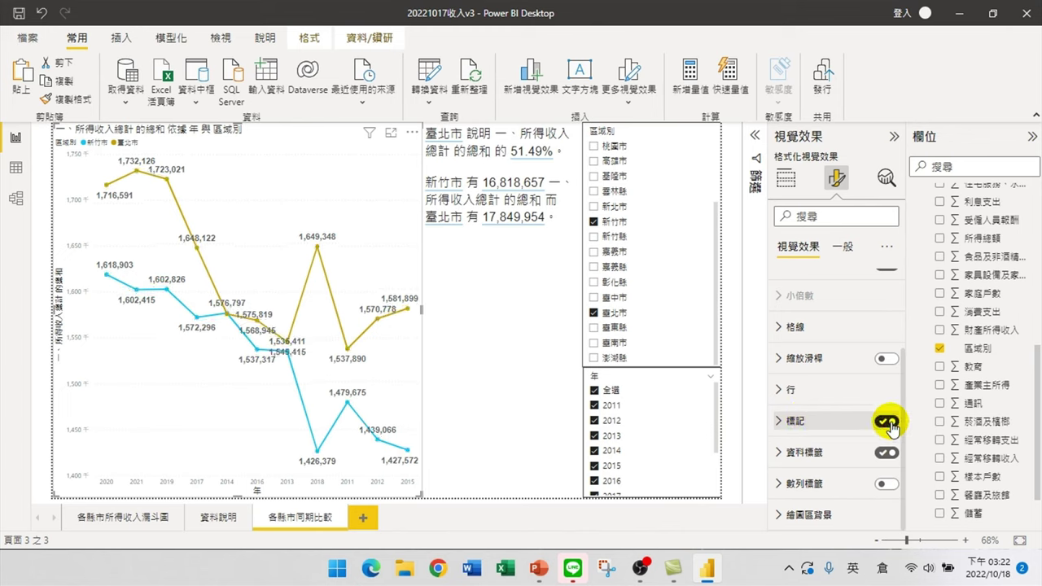
pyautogui.click(779, 422)
pyautogui.scroll(-3, 819, 448)
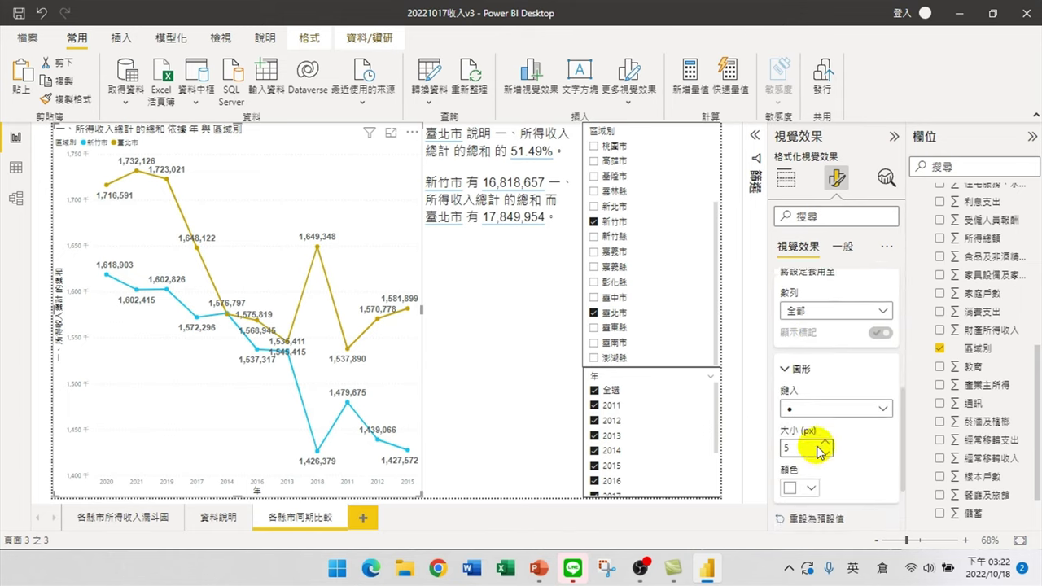
pyautogui.click(806, 393)
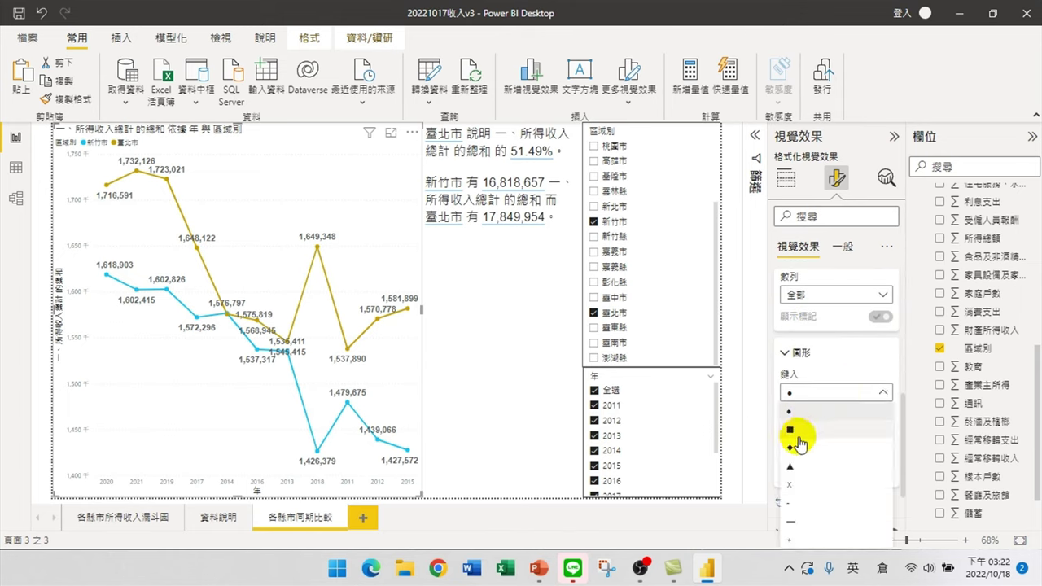
pyautogui.click(800, 467)
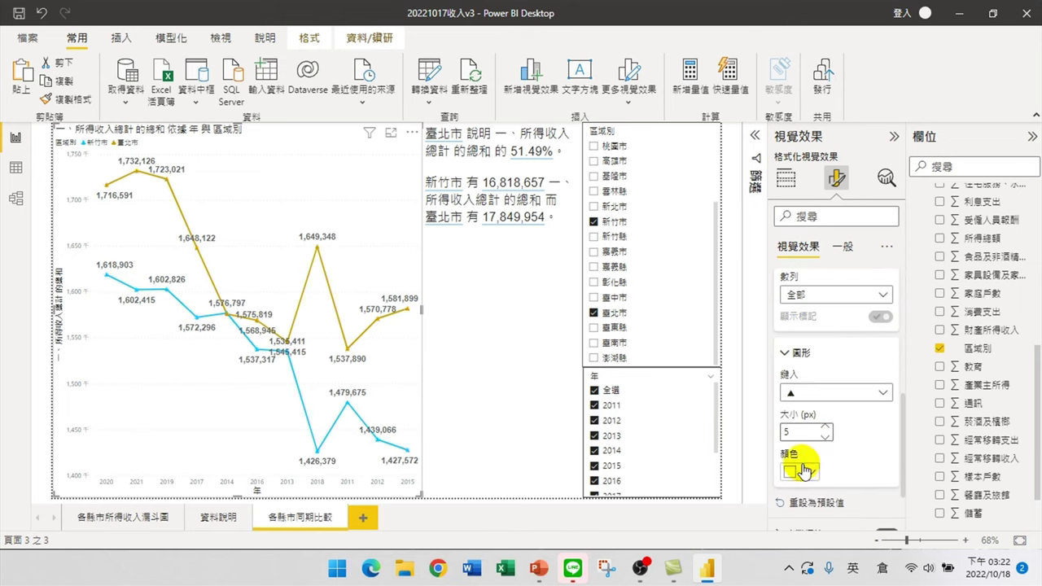
# Set the line chart's marker size to 10 px and the marker shape to circles
pyautogui.click(825, 429)
pyautogui.click(825, 429)
pyautogui.click(825, 429)
pyautogui.click(825, 429)
pyautogui.click(825, 429)
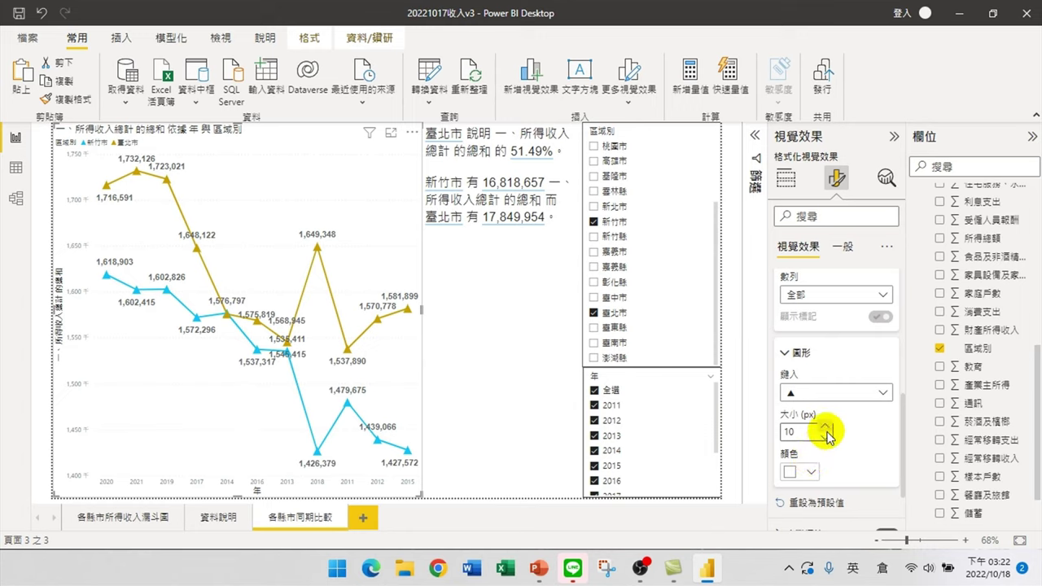
pyautogui.click(870, 394)
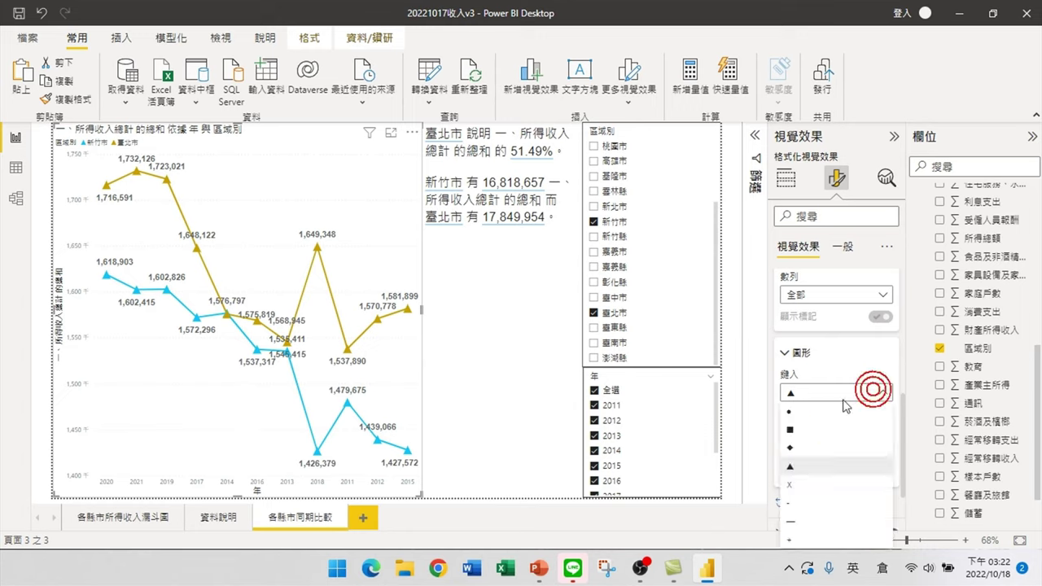
pyautogui.click(798, 413)
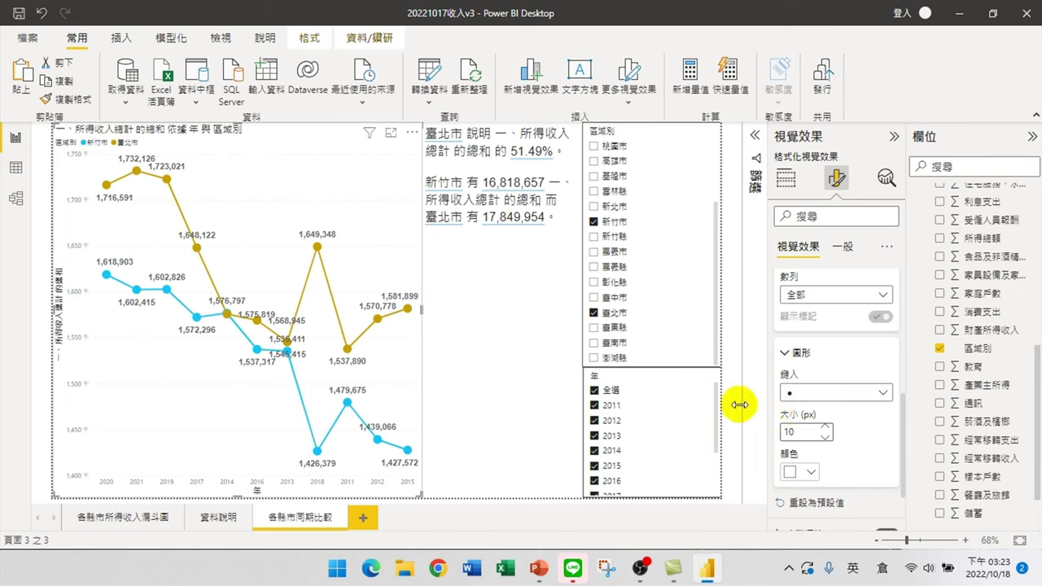
pyautogui.click(788, 356)
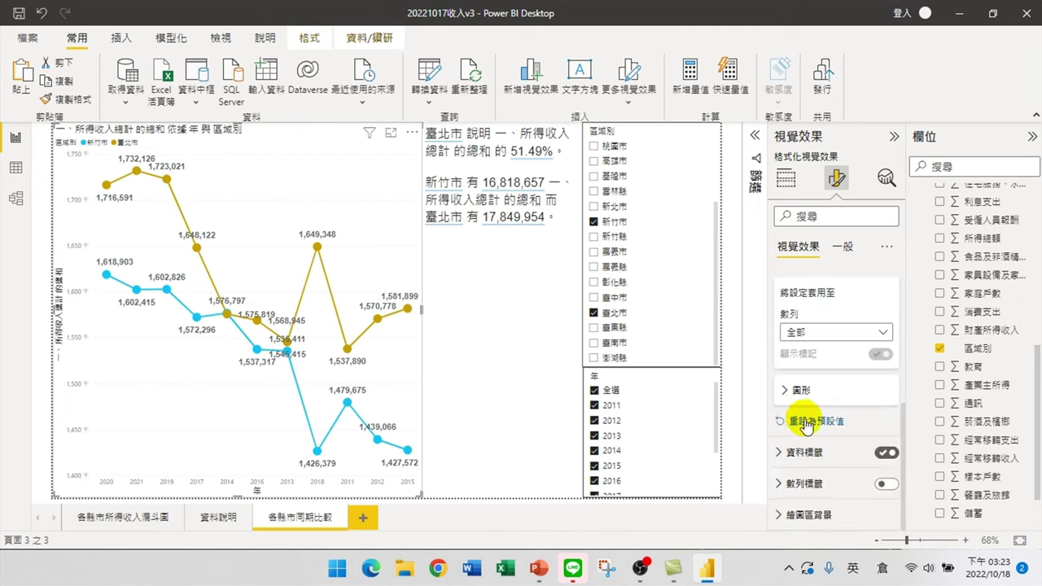
pyautogui.scroll(2, 802, 414)
pyautogui.click(782, 381)
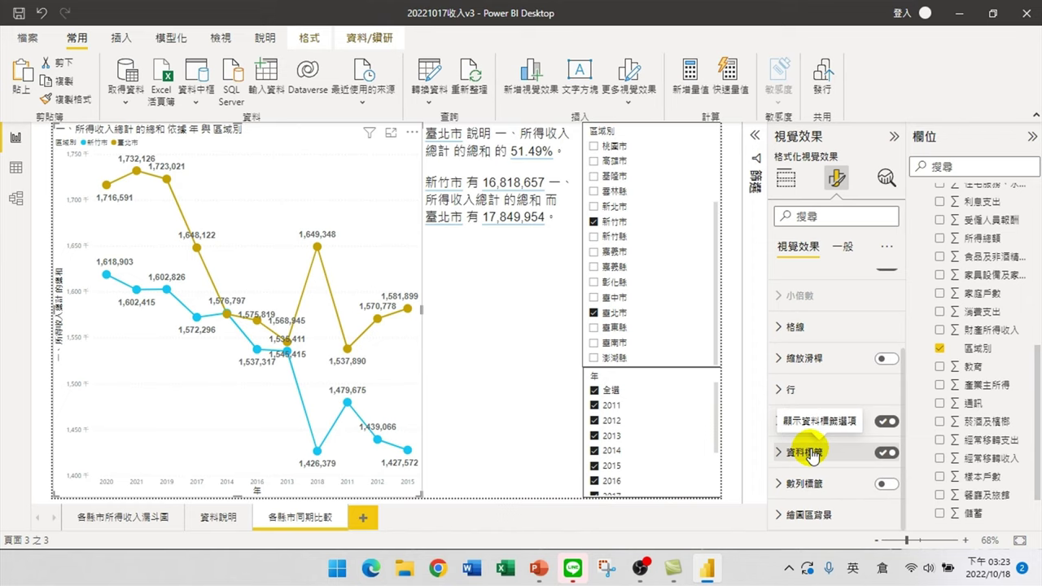
# Set the stroke width (筆觸寬度) of all the line chart's lines to 5 px
pyautogui.click(804, 392)
pyautogui.click(831, 434)
pyautogui.scroll(-2, 831, 440)
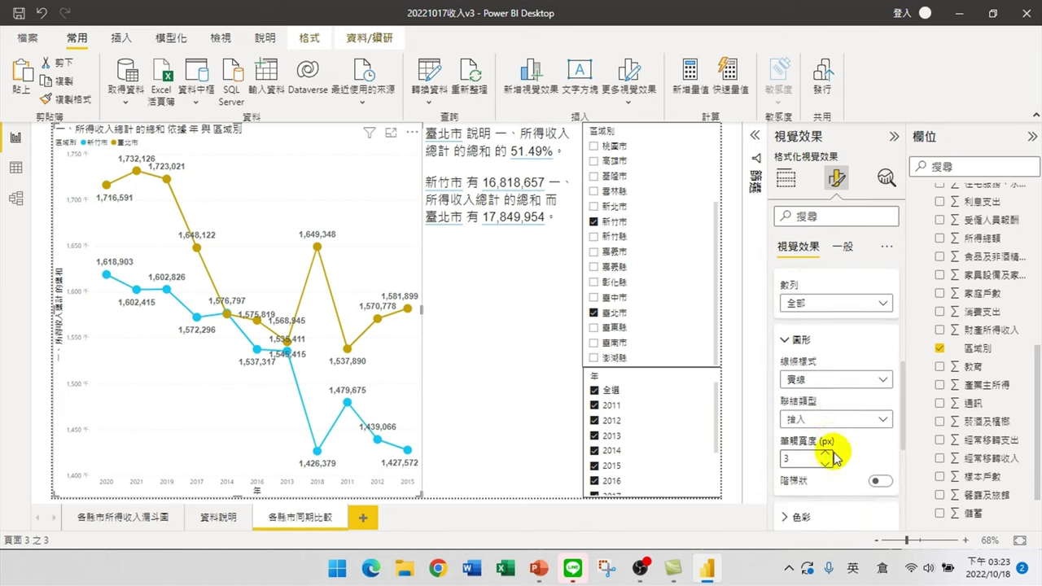
pyautogui.doubleClick(826, 458)
pyautogui.write('5')
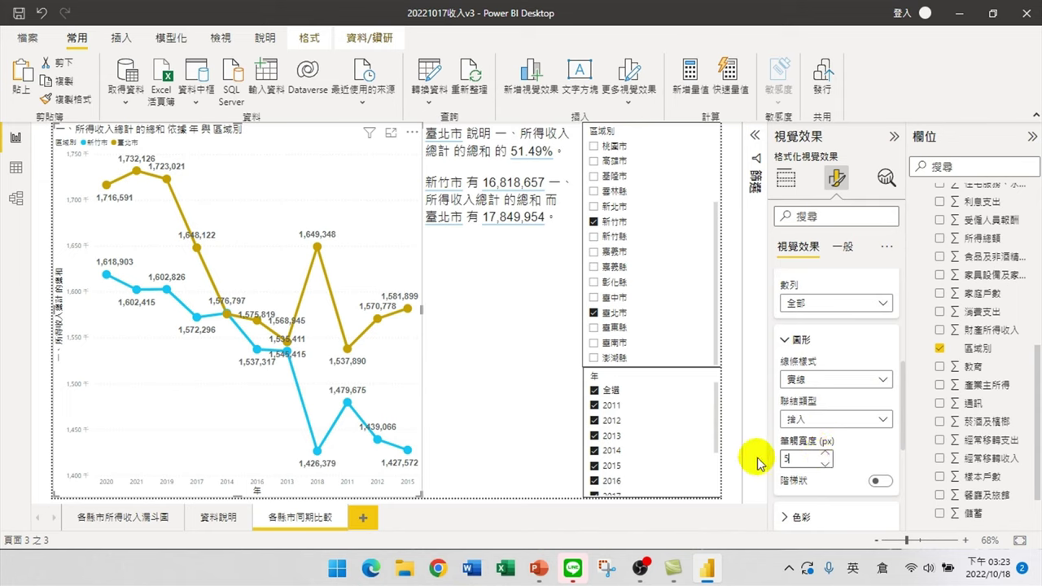
pyautogui.press('BackSpace')
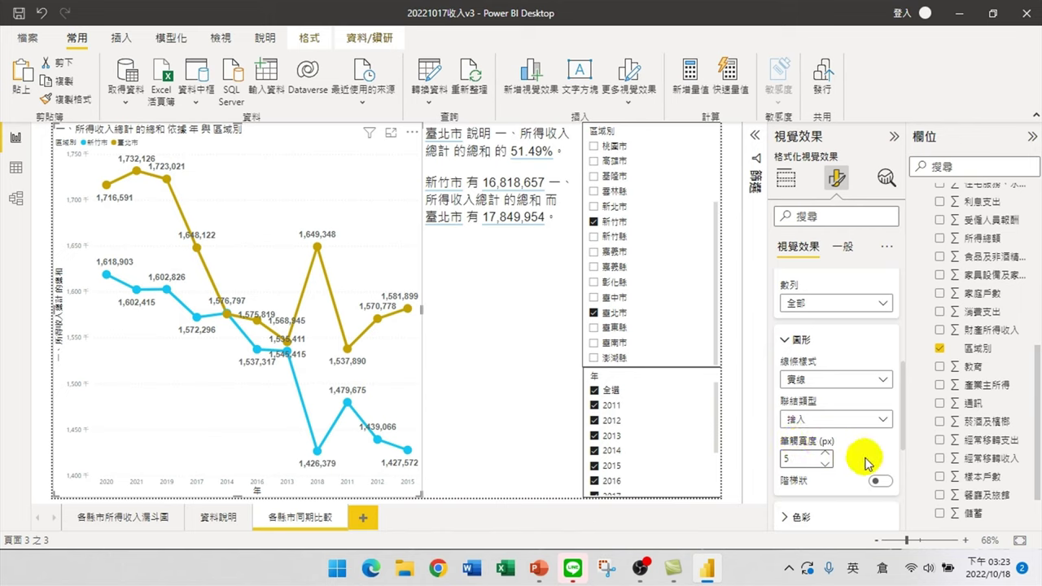
pyautogui.scroll(3, 868, 466)
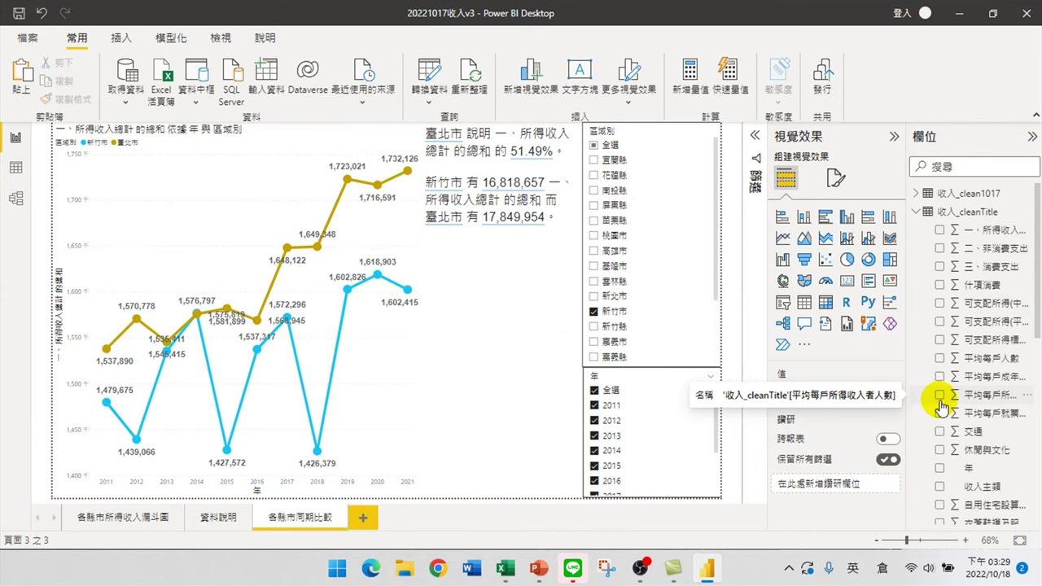
pyautogui.click(505, 569)
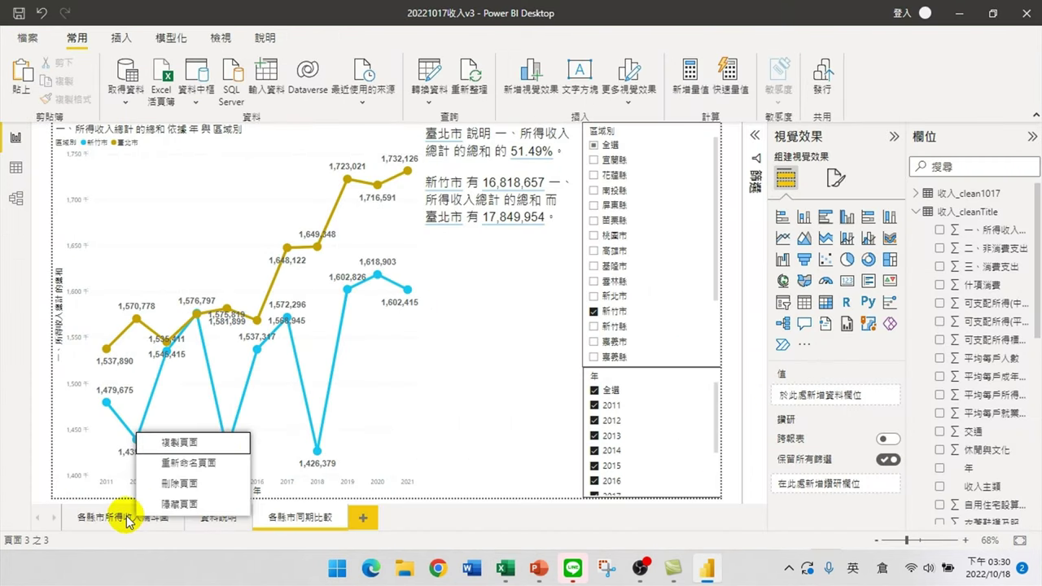
# Duplicate the 各縣市所得收入漏斗圖 report page
pyautogui.click(124, 518)
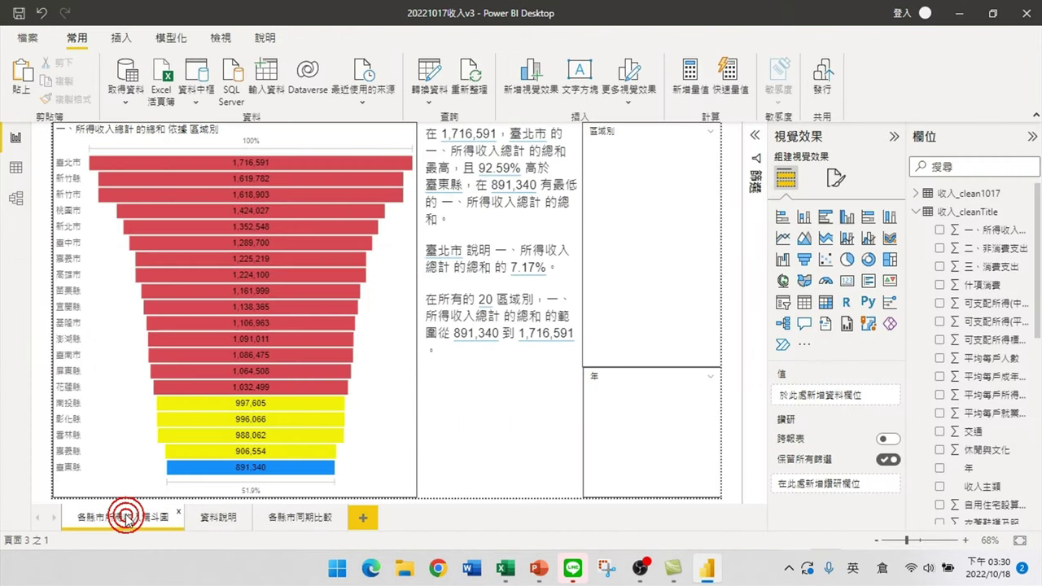
pyautogui.rightClick(124, 521)
pyautogui.click(159, 440)
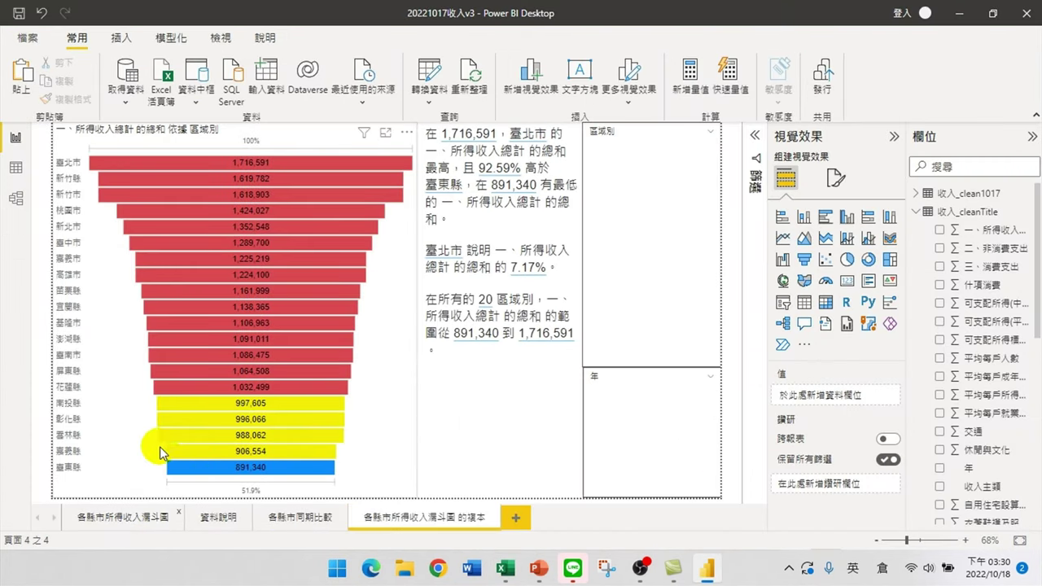
# Rename the duplicated report page as 收入與支出的關係
pyautogui.doubleClick(404, 519)
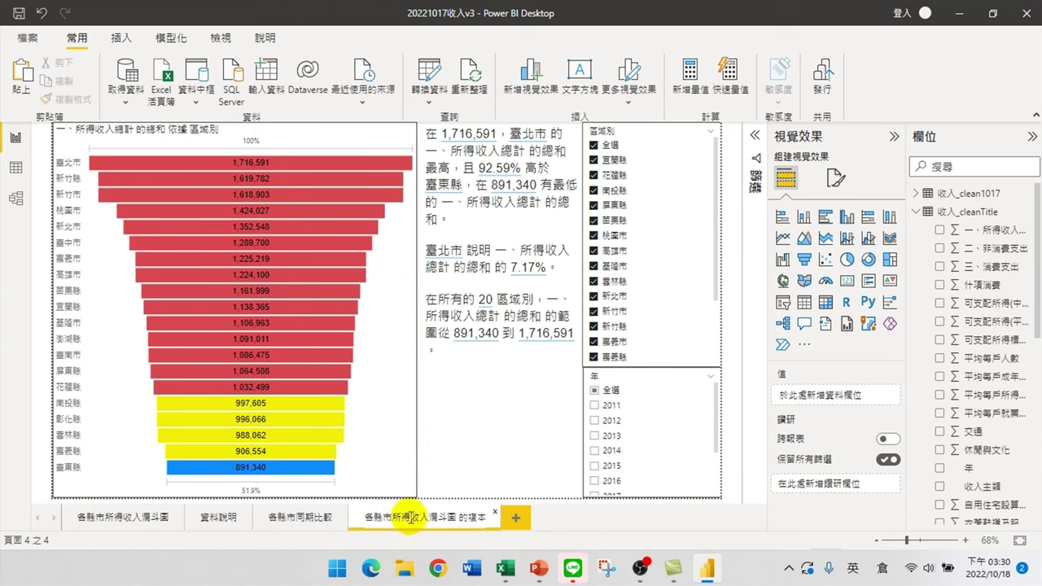
pyautogui.click(377, 519)
pyautogui.moveTo(376, 519); pyautogui.dragTo(486, 518)
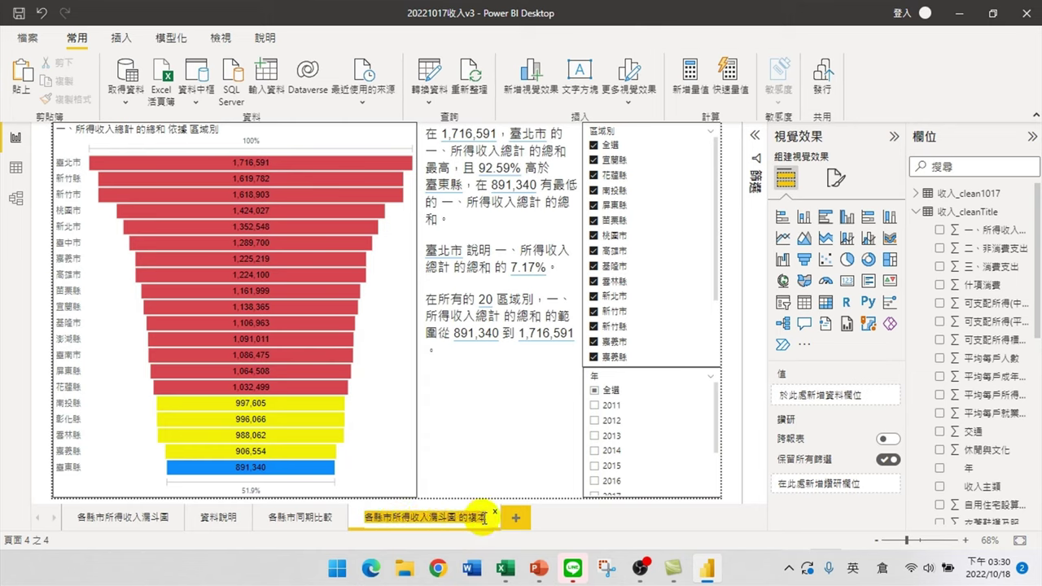
pyautogui.press('Return')
pyautogui.write('v')
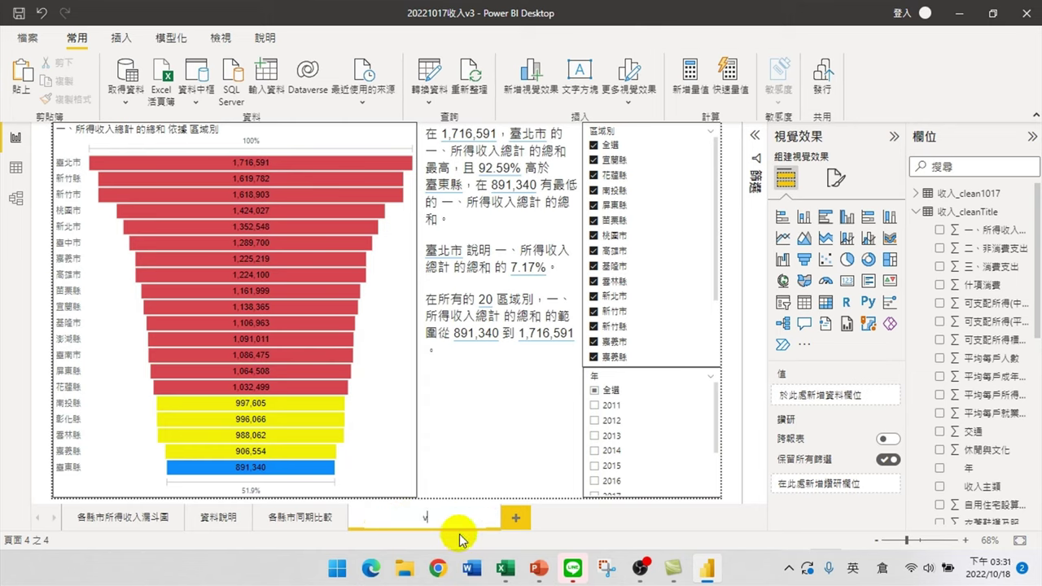
pyautogui.write('收入與支出')
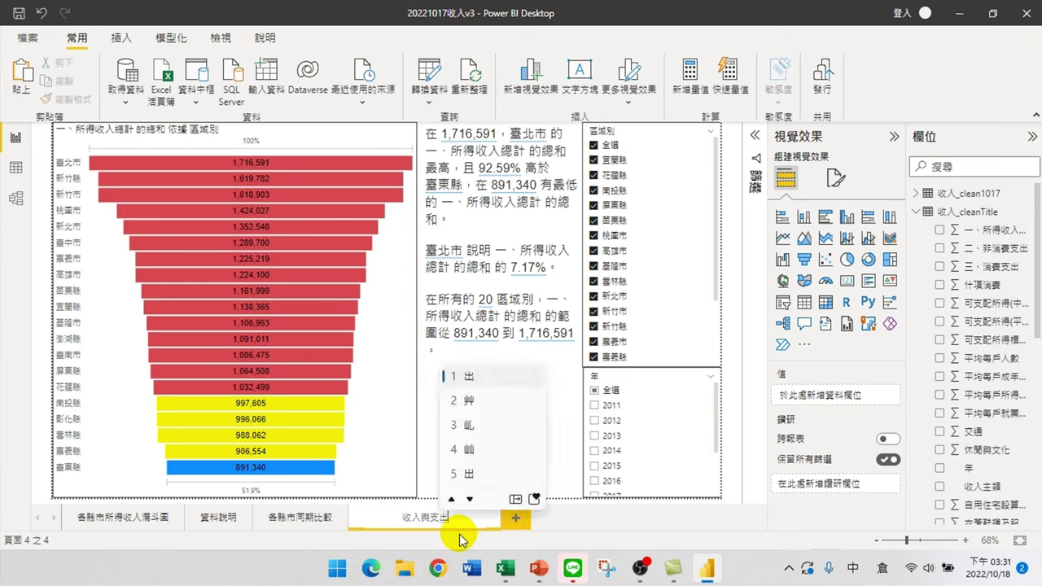
pyautogui.write('的關入忖')
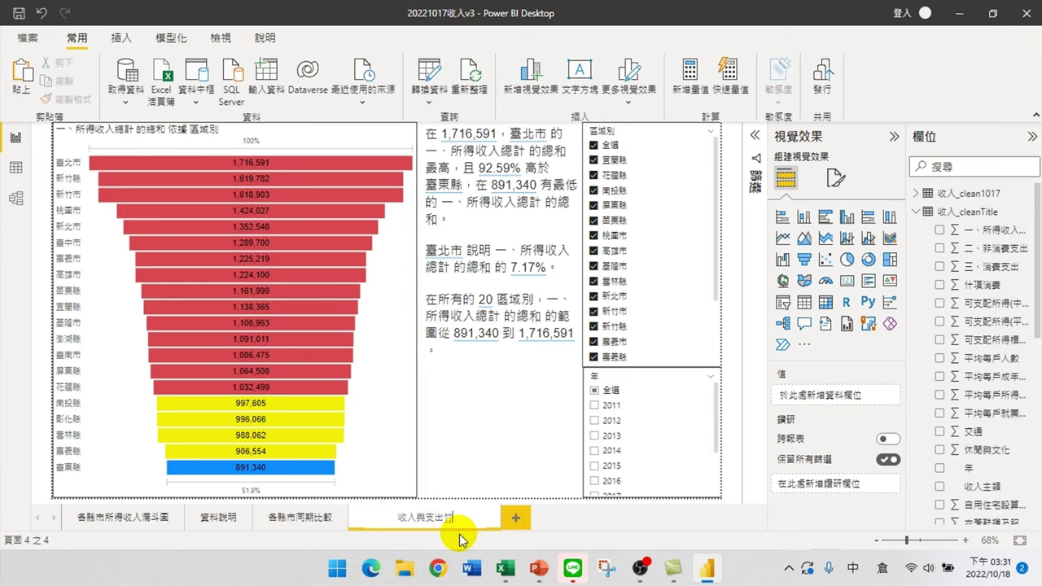
pyautogui.press('Down')
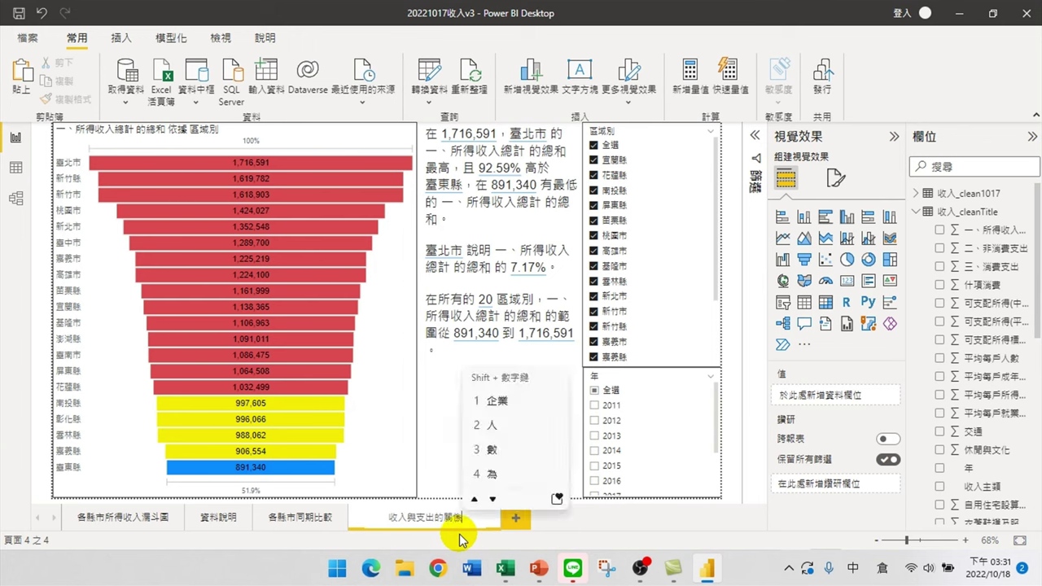
pyautogui.press('Return')
pyautogui.press('Return')
# Lower the top edge of the funnel chart to free a strip of space above it
pyautogui.click(232, 136)
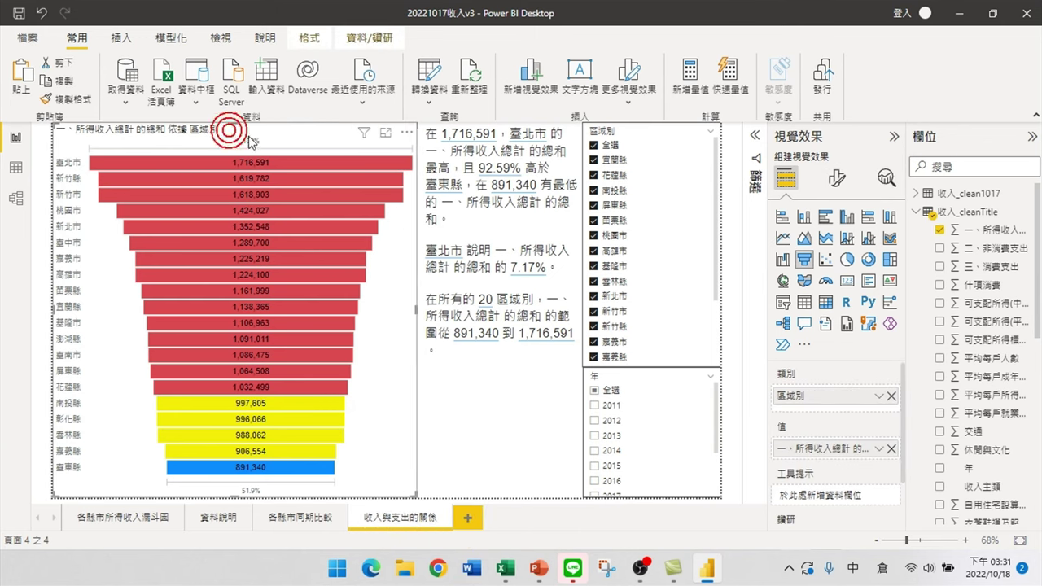
pyautogui.moveTo(236, 123); pyautogui.dragTo(241, 191)
pyautogui.click(233, 163)
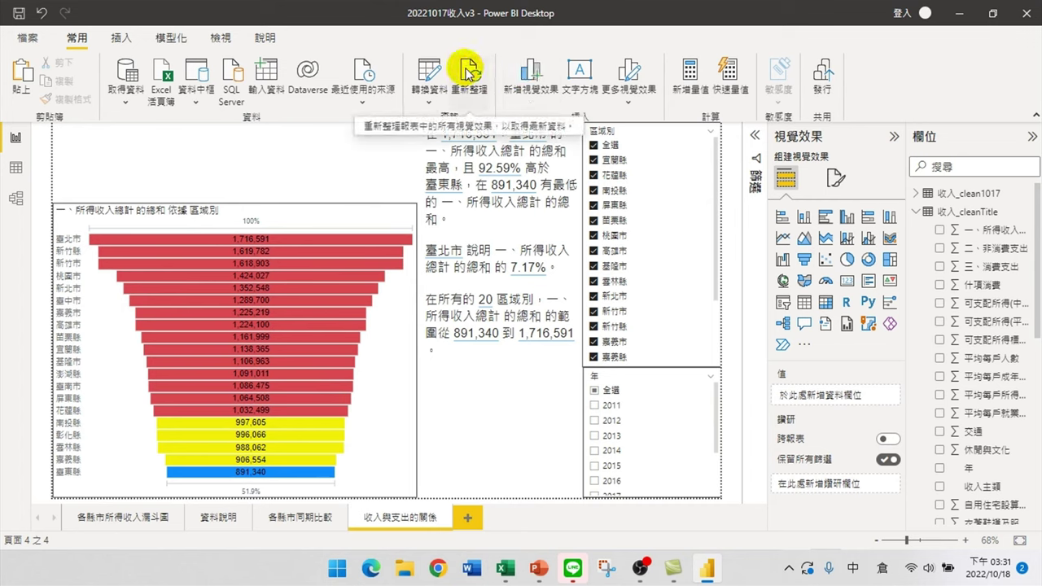
# Add a text box above the funnel chart reading "假設:高收入會有高支出" in Arial, size 18
pyautogui.click(468, 68)
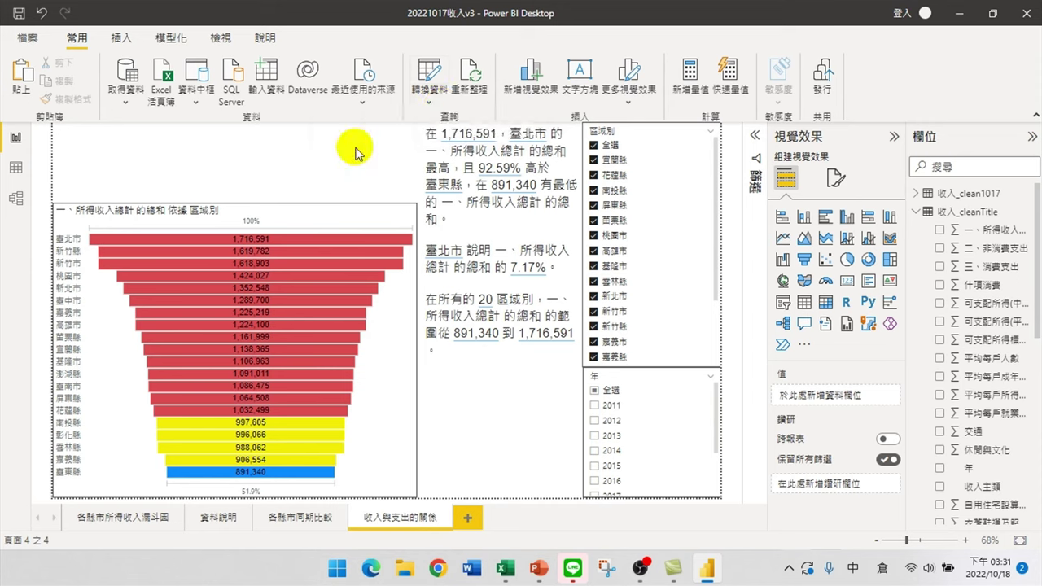
pyautogui.click(162, 151)
pyautogui.click(580, 69)
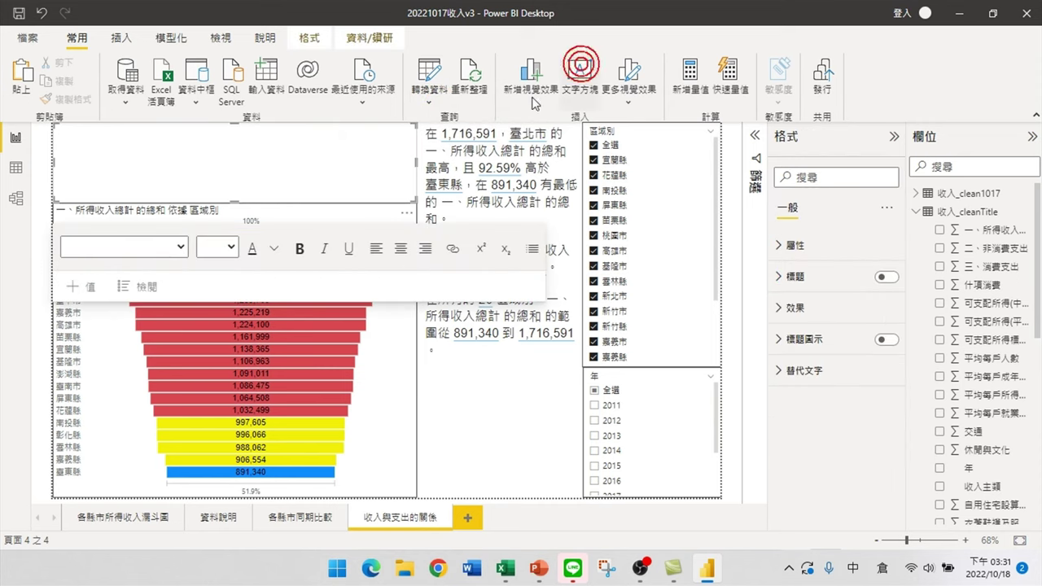
pyautogui.click(170, 145)
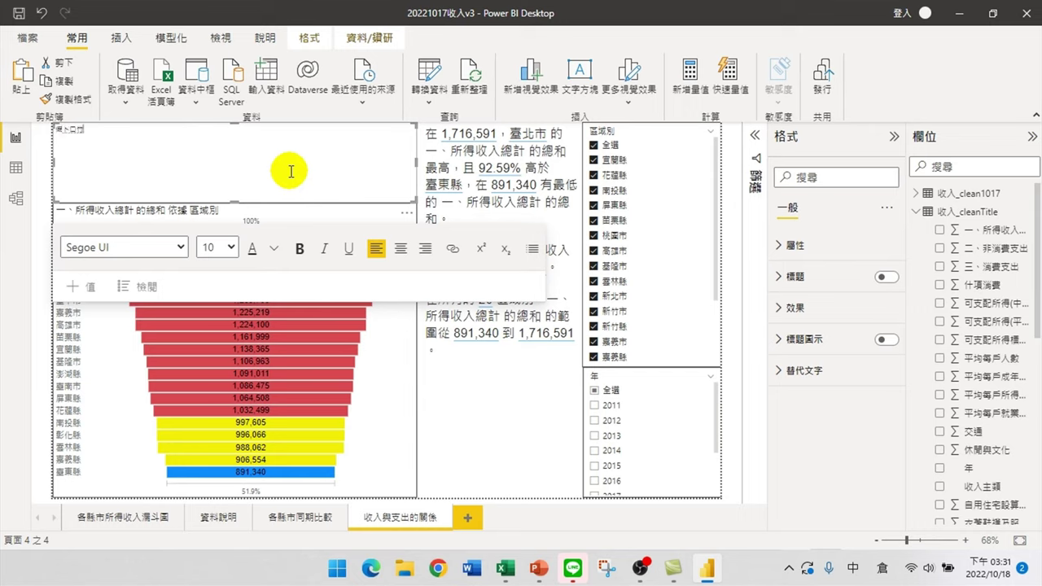
pyautogui.write('總數')
pyautogui.write('總收入人')
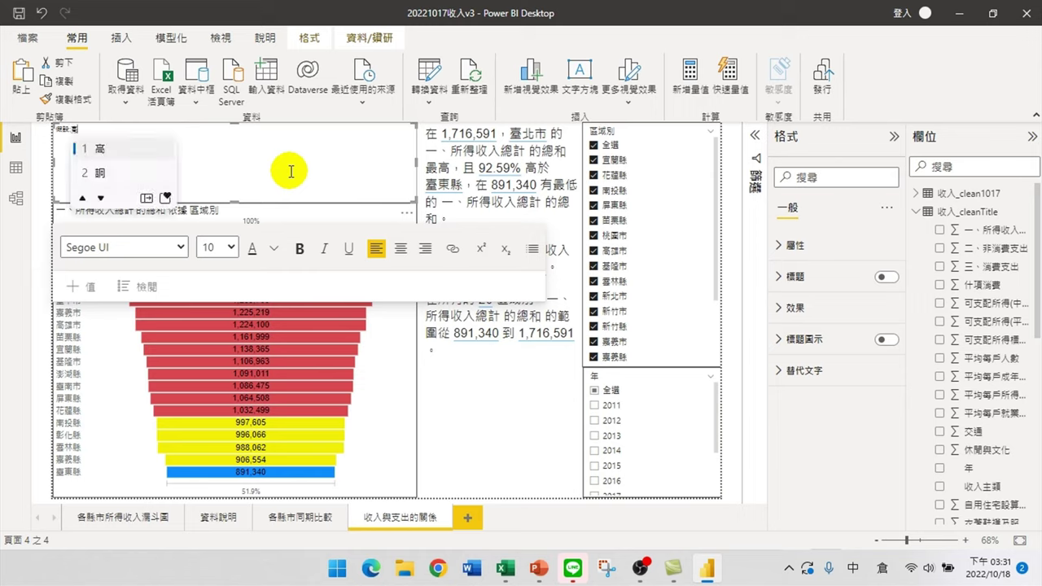
pyautogui.write('會太同需支出')
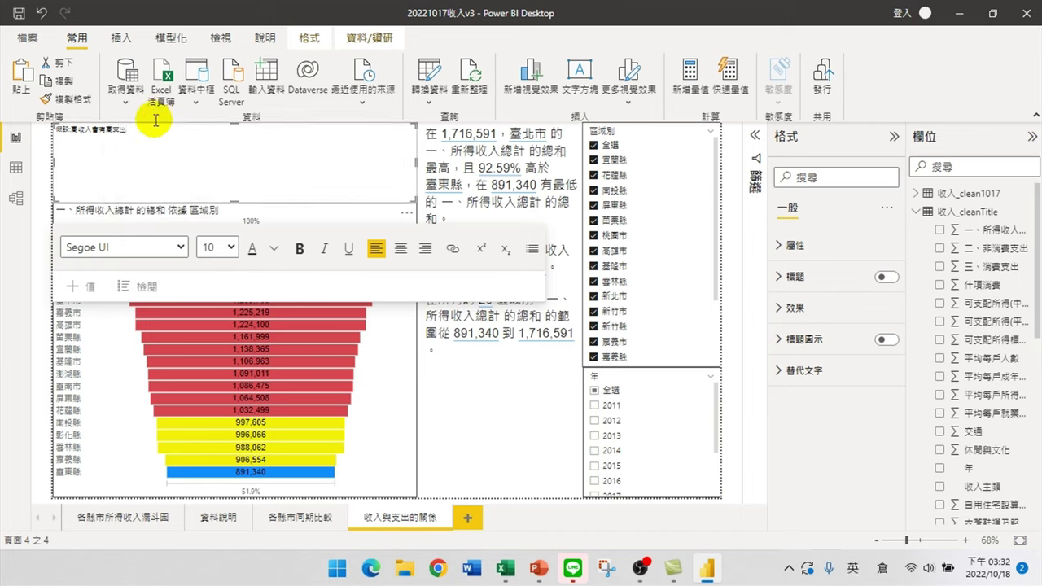
pyautogui.moveTo(131, 128); pyautogui.dragTo(19, 128)
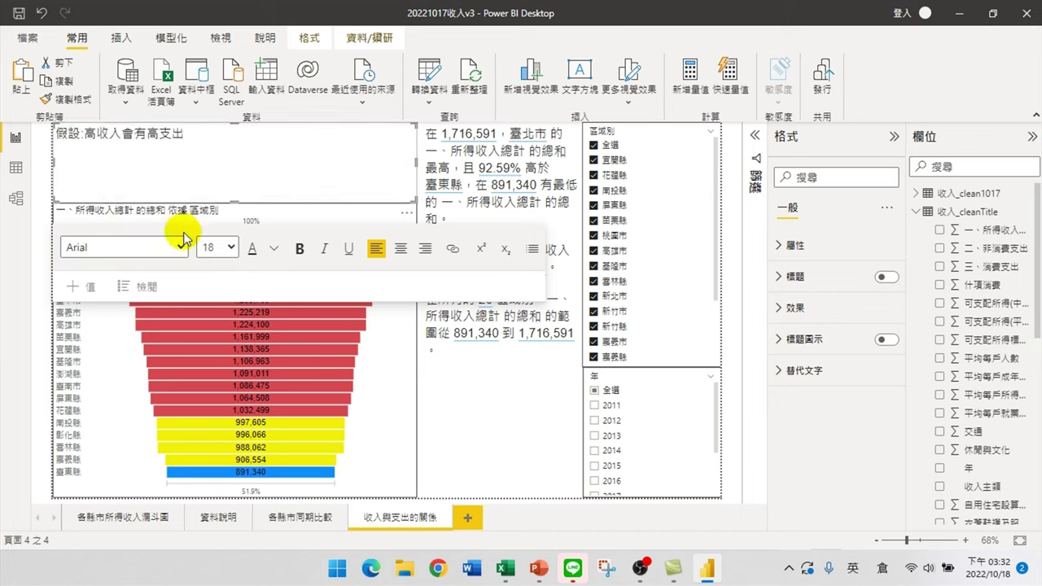
# Convert the funnel chart to a scatter chart (散佈圖) and assign 三、消費支出 to its Y axis
pyautogui.click(396, 372)
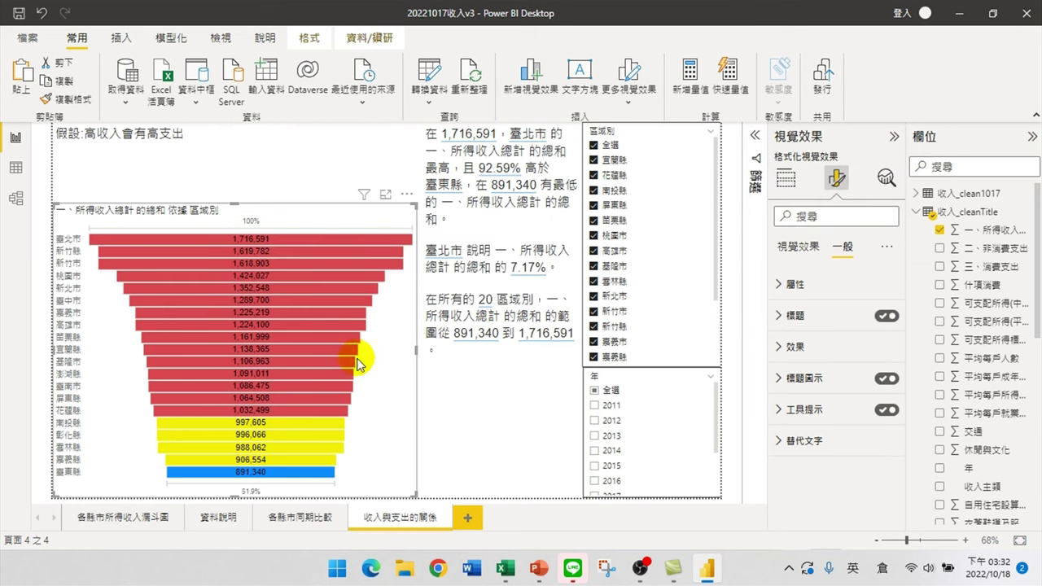
pyautogui.click(786, 177)
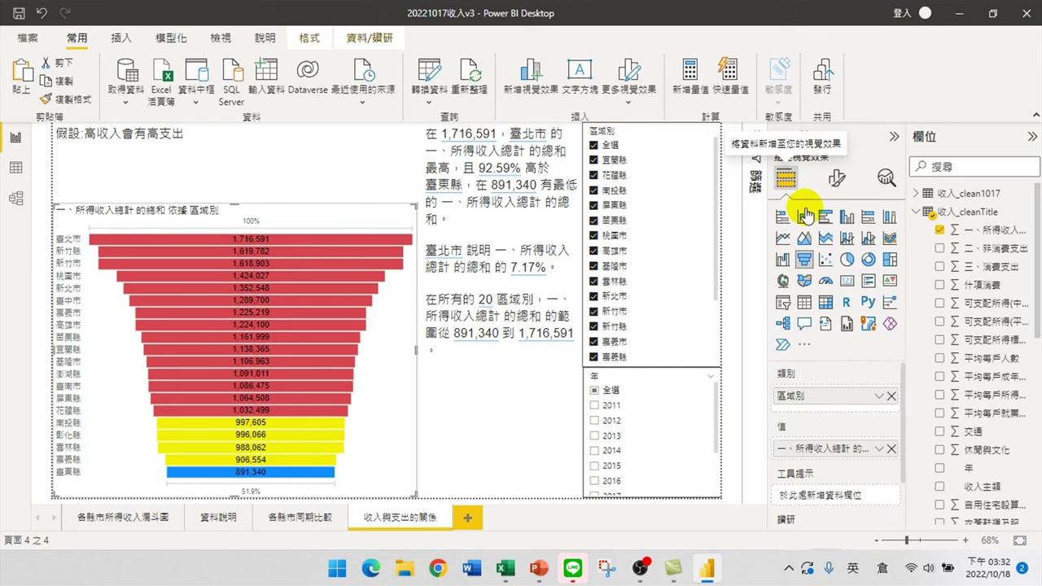
pyautogui.click(827, 261)
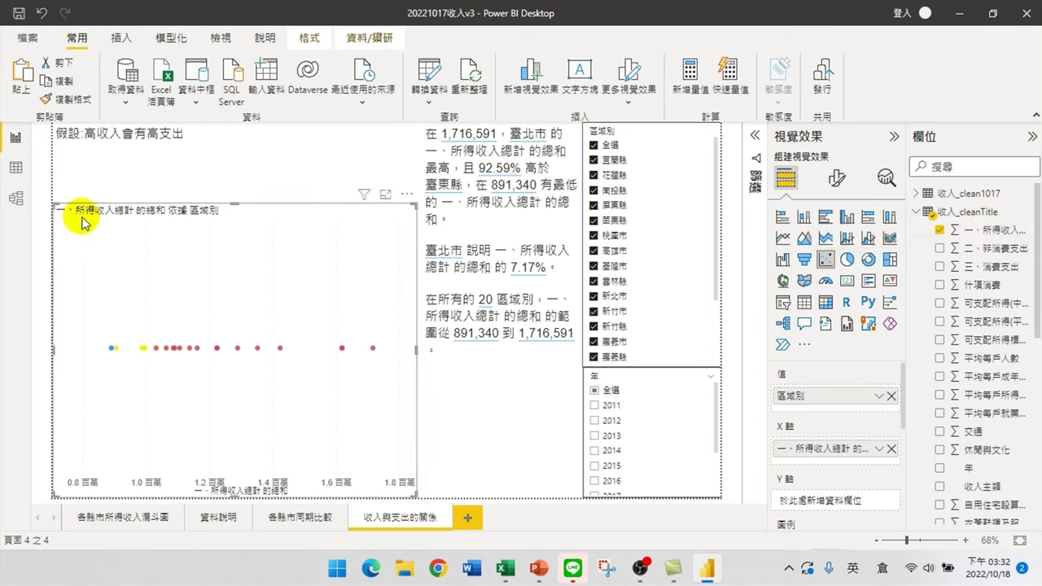
pyautogui.scroll(-1, 811, 454)
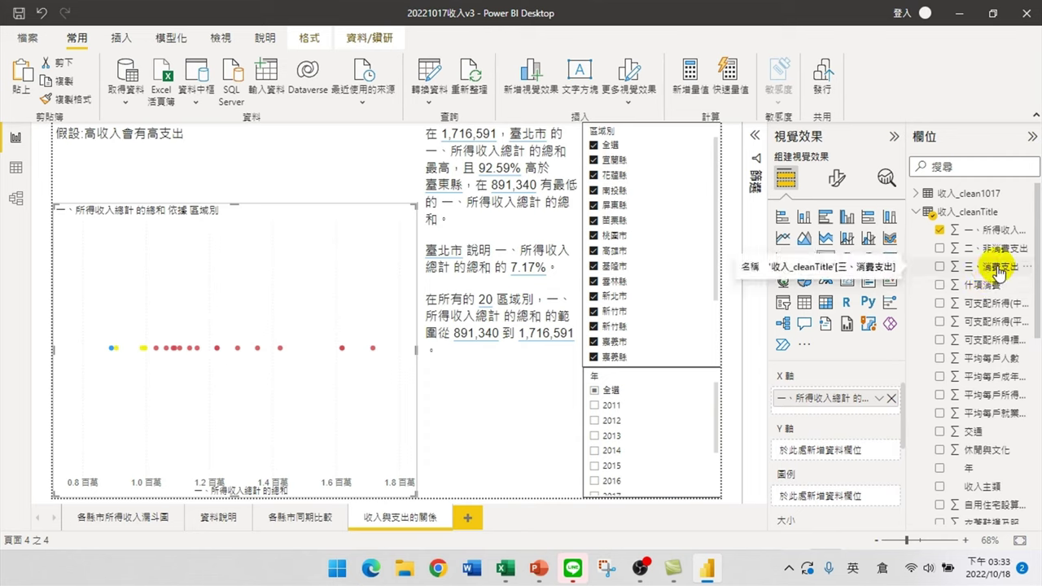
pyautogui.moveTo(1000, 270); pyautogui.dragTo(868, 457)
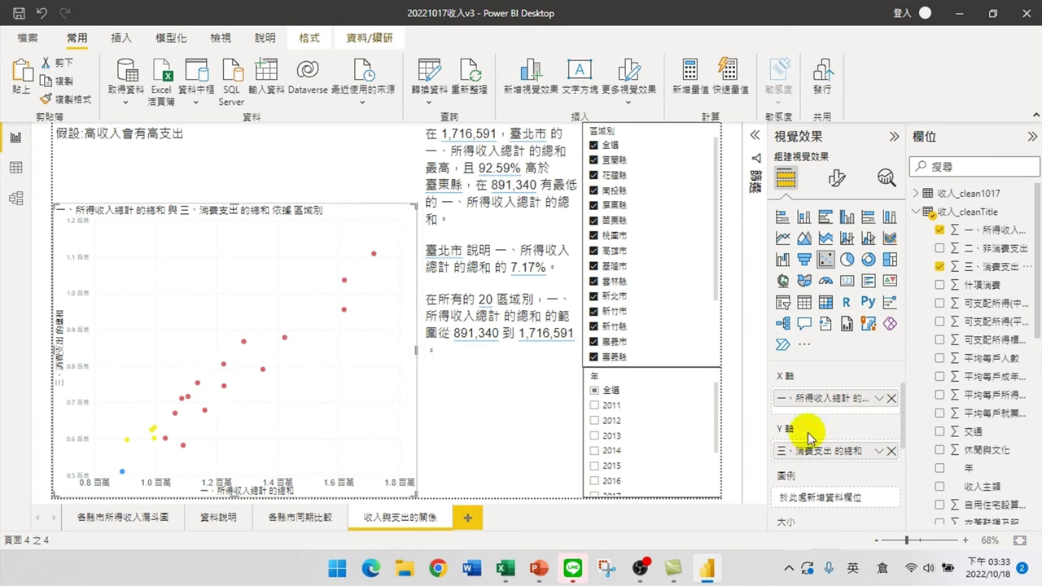
# Move 區域別 from the scatter chart's values (值) to its legend (圖例)
pyautogui.scroll(-1, 803, 431)
pyautogui.scroll(-5, 977, 448)
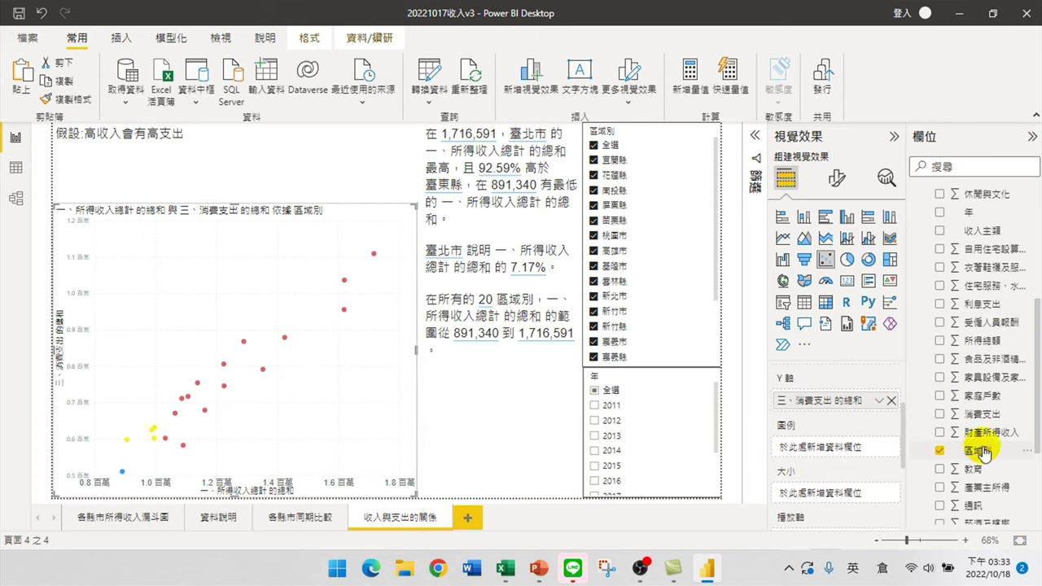
pyautogui.click(940, 451)
pyautogui.moveTo(940, 453); pyautogui.dragTo(829, 430)
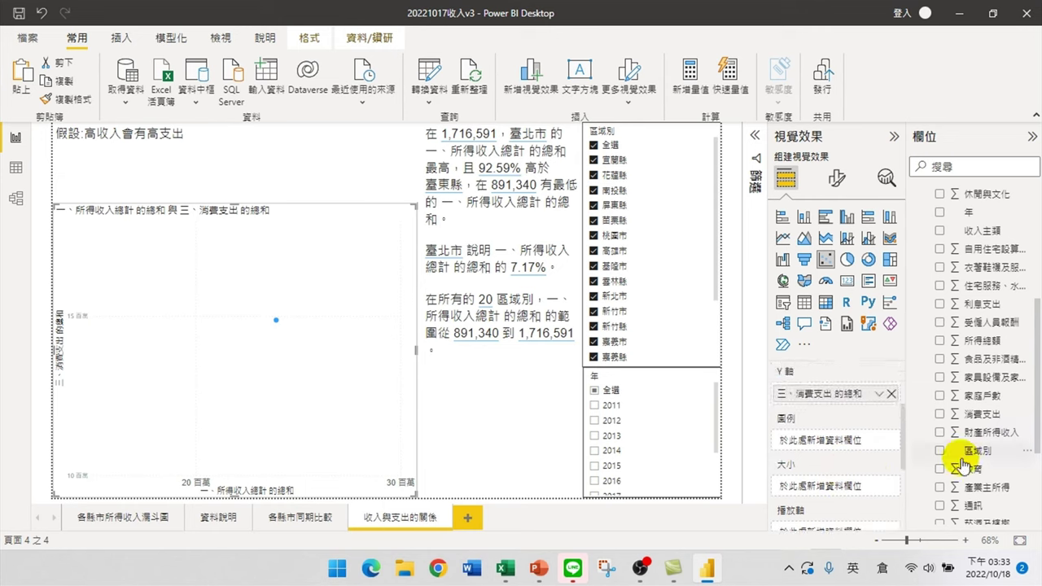
pyautogui.moveTo(977, 449); pyautogui.dragTo(851, 441)
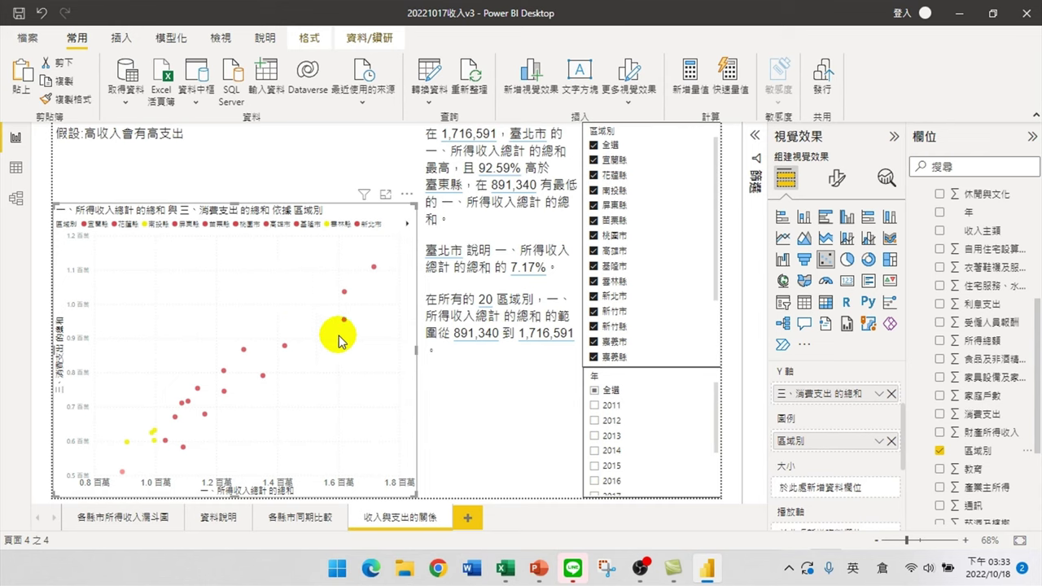
# Filter the page to the year 2021 with the 年 slicer
pyautogui.scroll(-2, 624, 405)
pyautogui.click(594, 489)
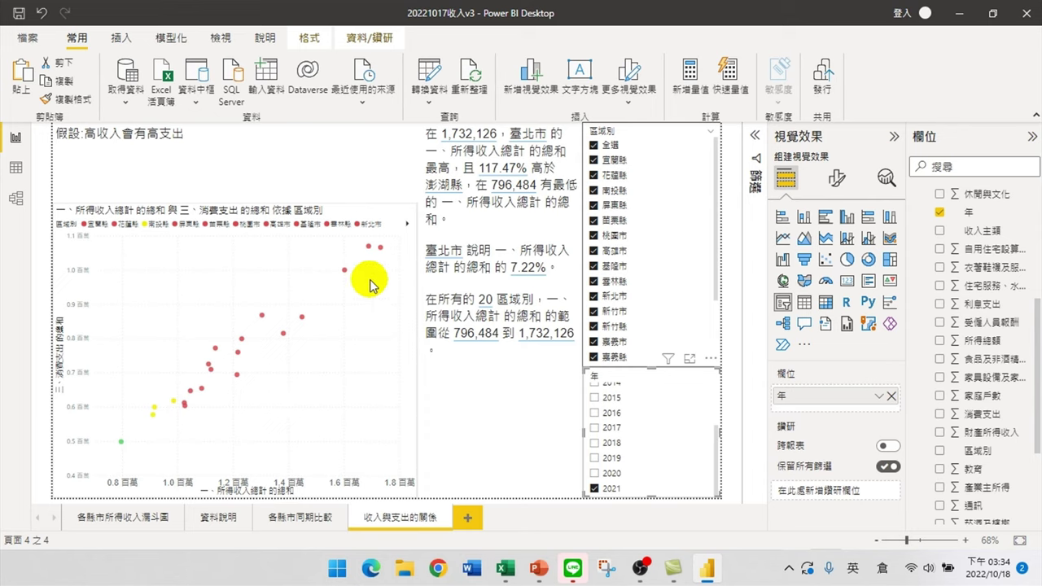
pyautogui.moveTo(383, 252)
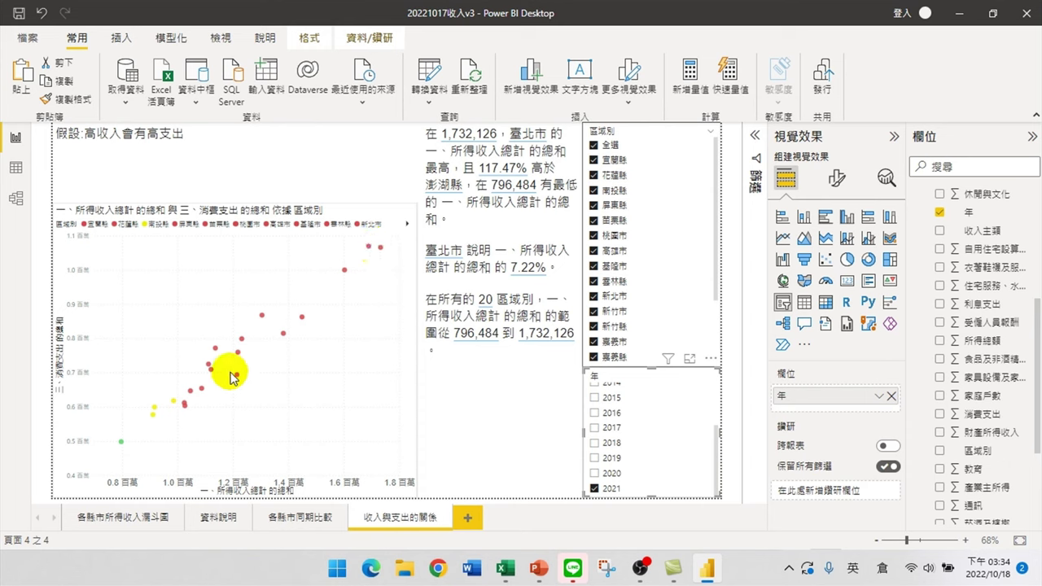
# Resize the scatter chart from its top edge so it extends up to just below the hypothesis text
pyautogui.click(306, 213)
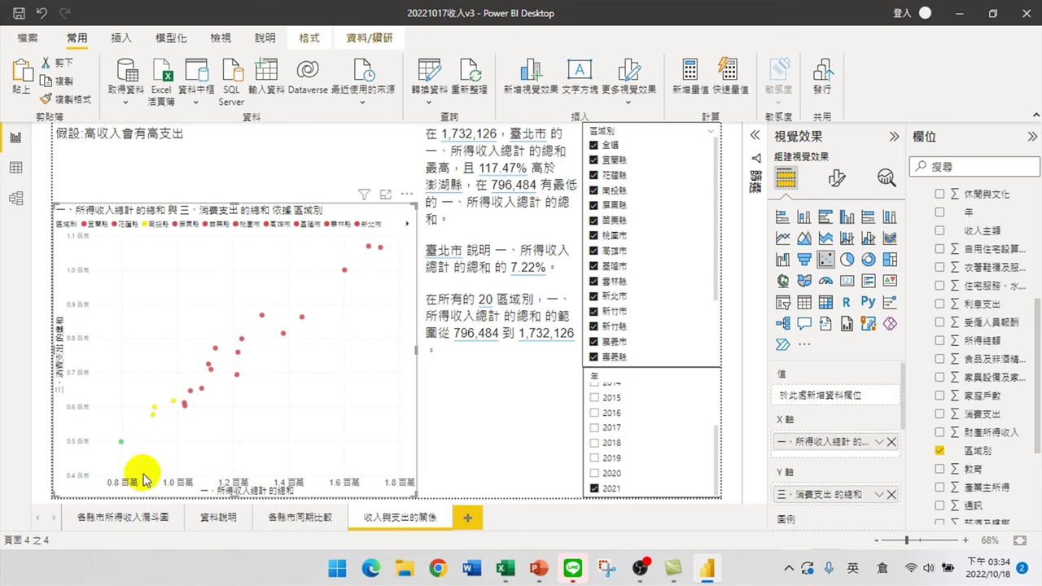
pyautogui.moveTo(233, 204); pyautogui.dragTo(245, 400)
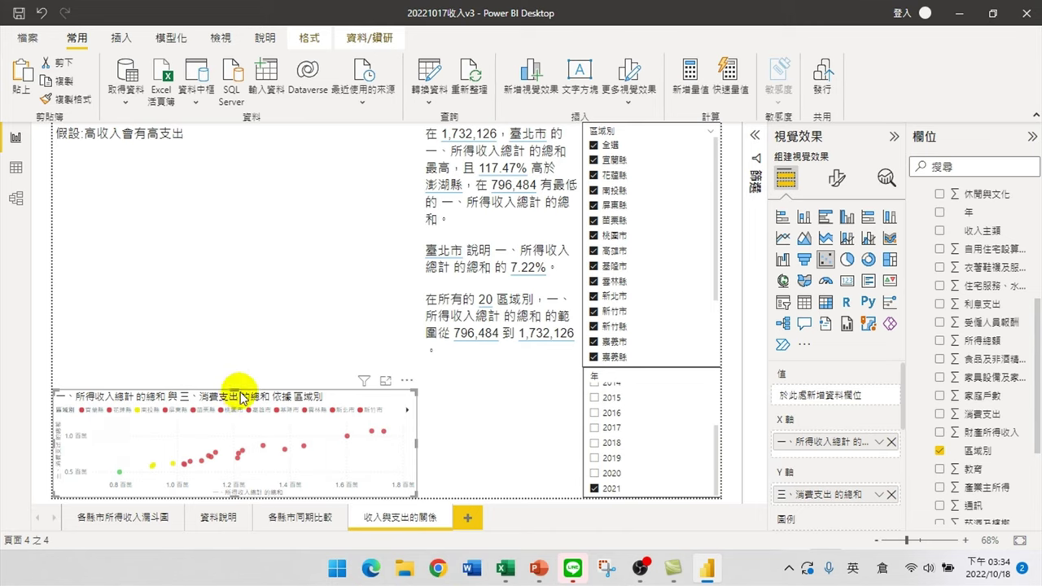
pyautogui.moveTo(235, 391); pyautogui.dragTo(209, 170)
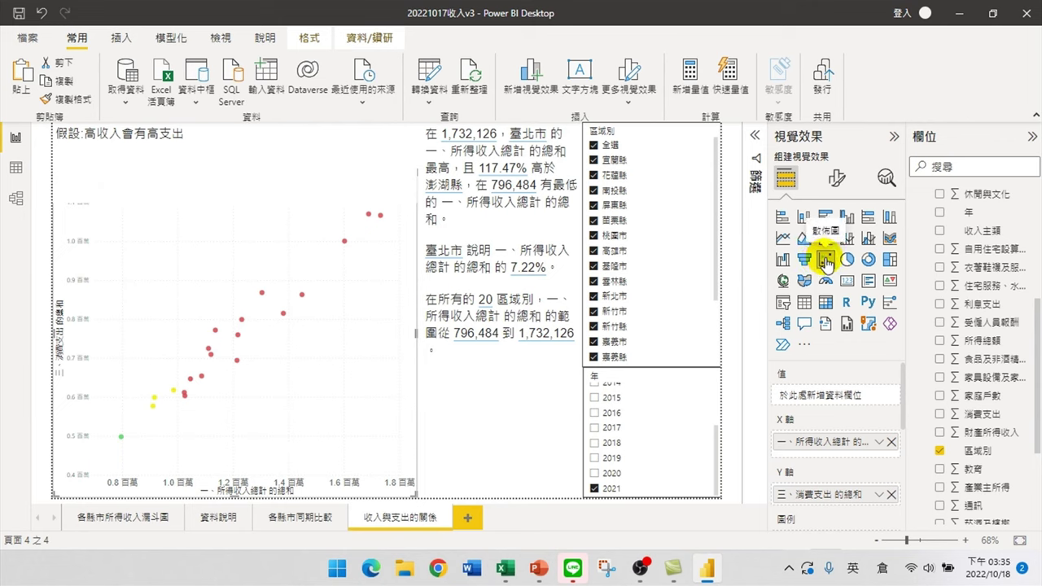
pyautogui.scroll(-3, 977, 415)
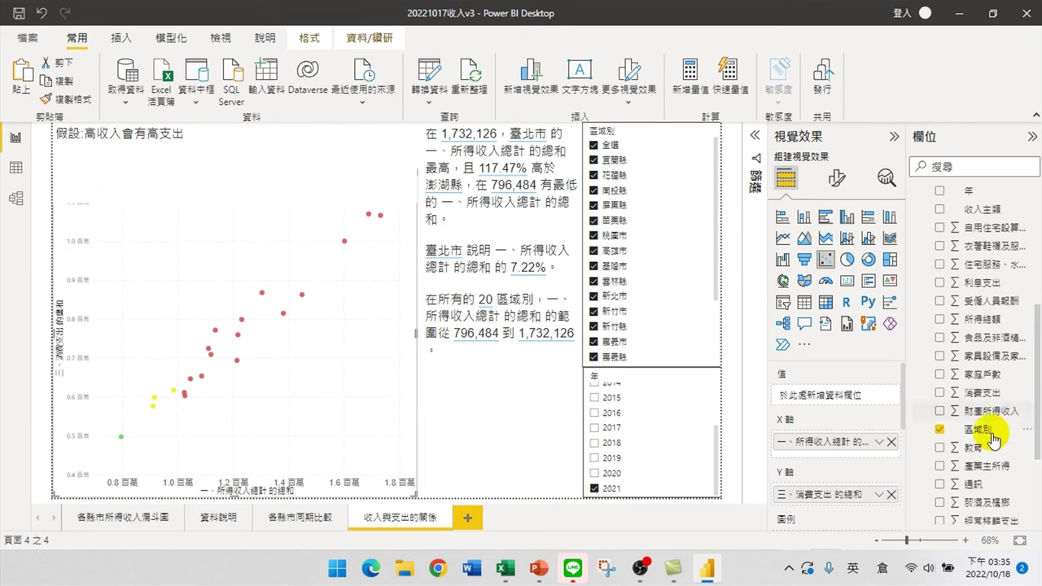